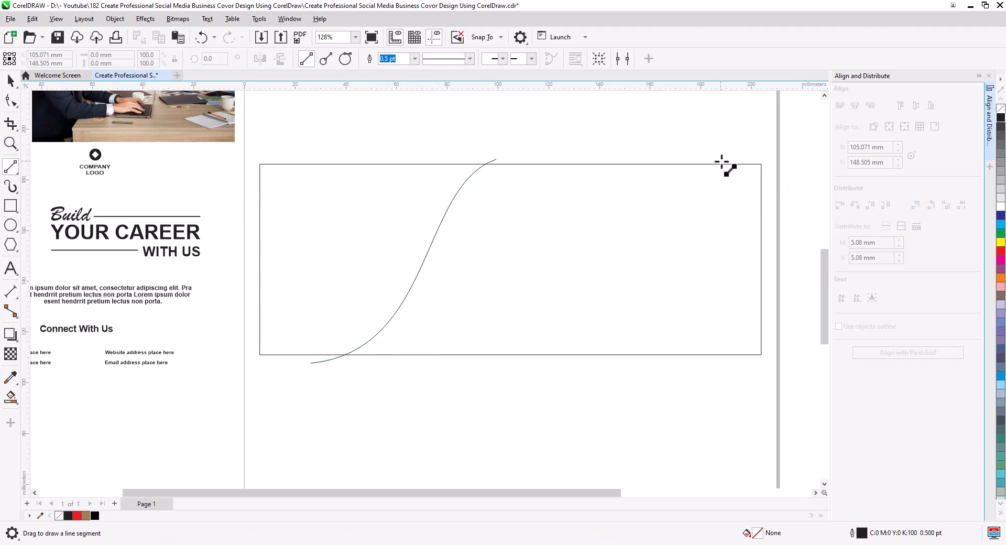
Draw a slanted line across the rectangle's right part and bend it into an S-curve about 39 mm wide and 82 mm tall.
drag(731, 160, 662, 367)
click(10, 101)
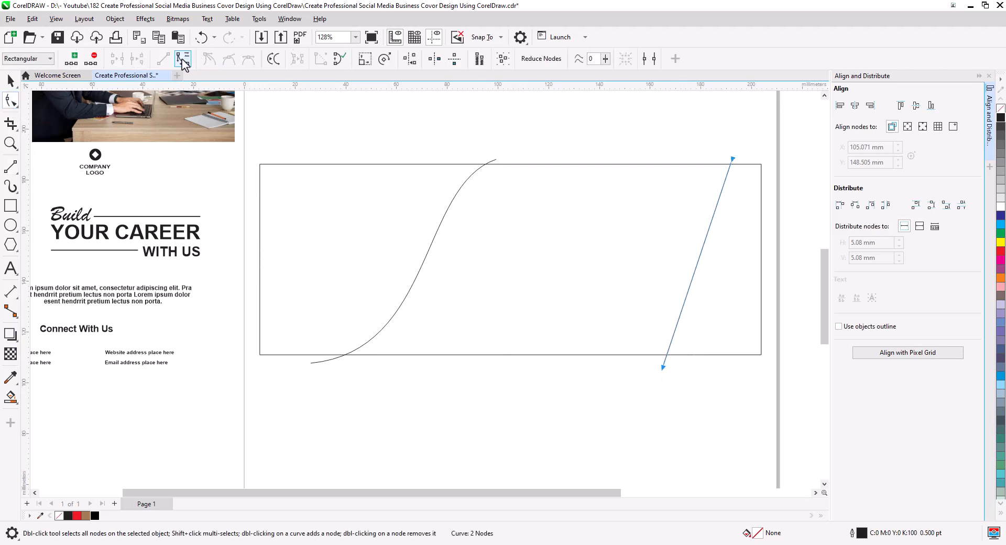
click(732, 156)
drag(709, 229, 572, 272)
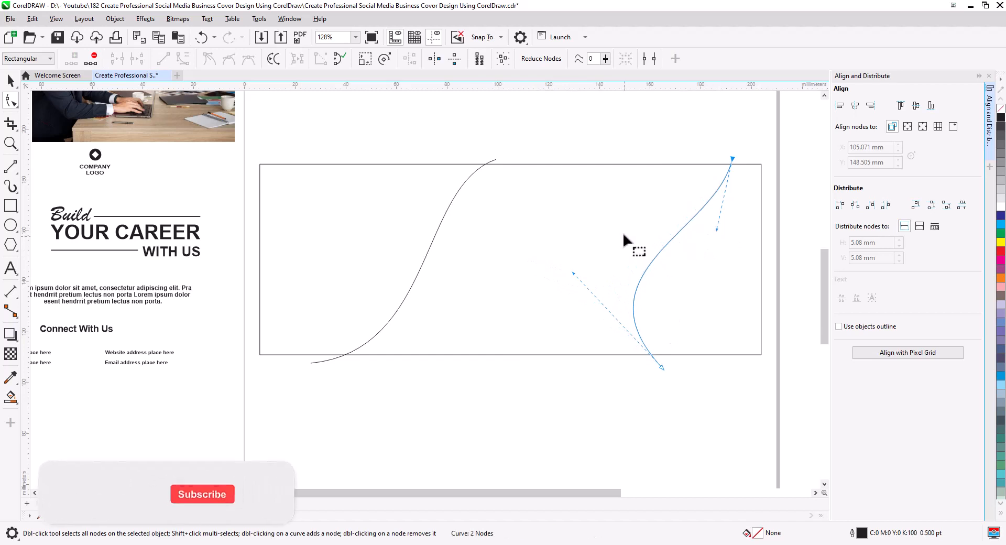
key(space)
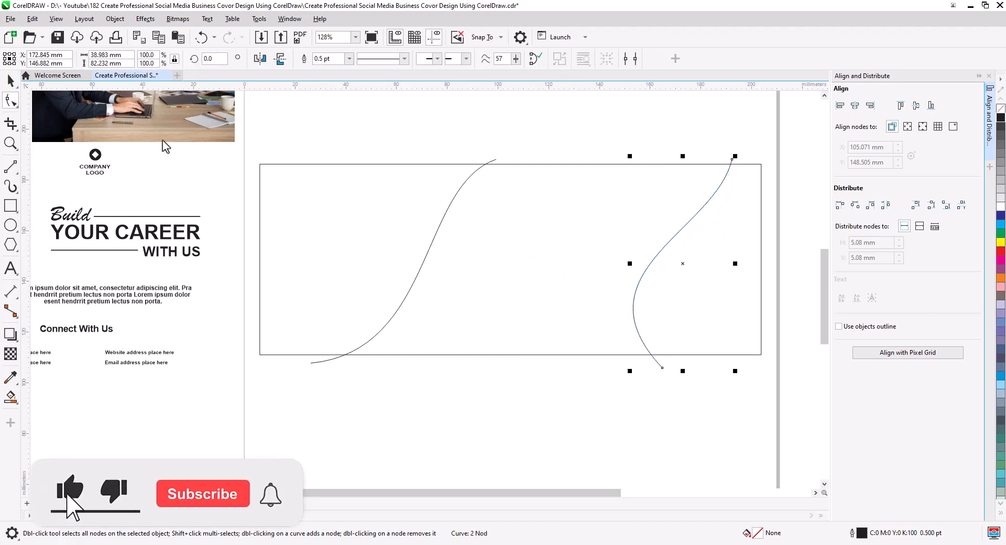
Shift the rectangle's left curve about 5 mm to the right and its right curve about 1.5 mm to the left.
click(439, 232)
drag(439, 232, 451, 232)
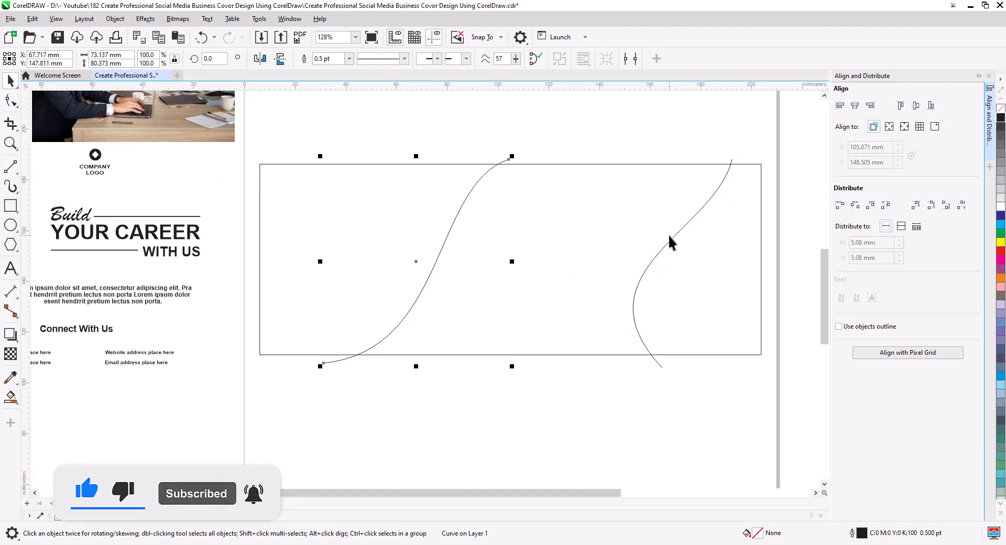
mouse_move(675, 232)
mouse_down()
mouse_move(678, 241)
mouse_move(671, 232)
mouse_up()
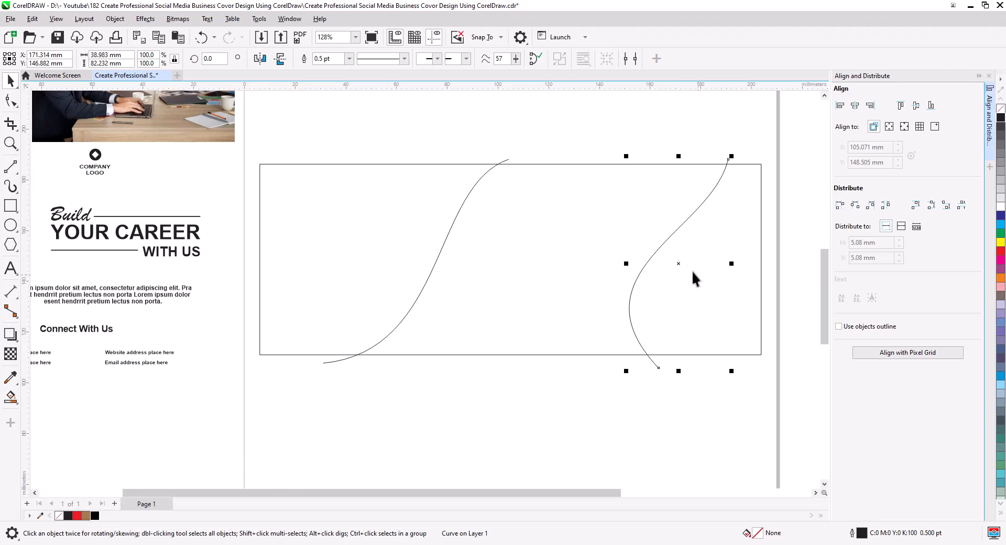
Set the outline width of both S-curves to 2.0 pt.
shift+click(446, 244)
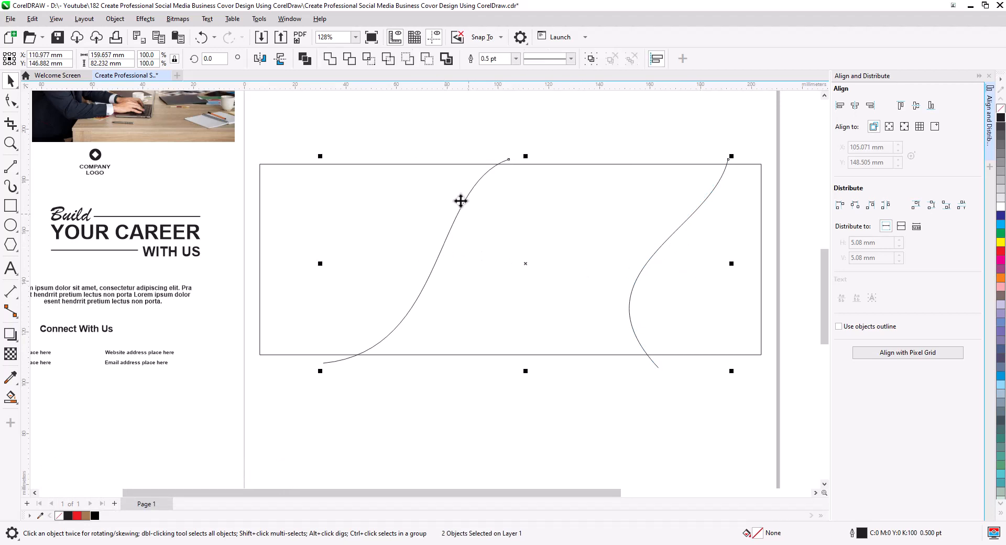
click(515, 58)
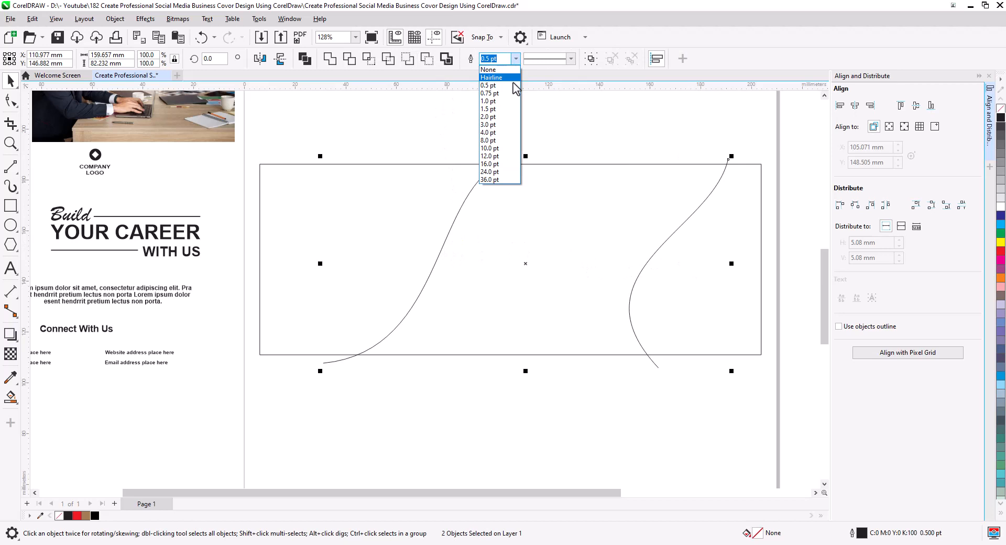
click(506, 116)
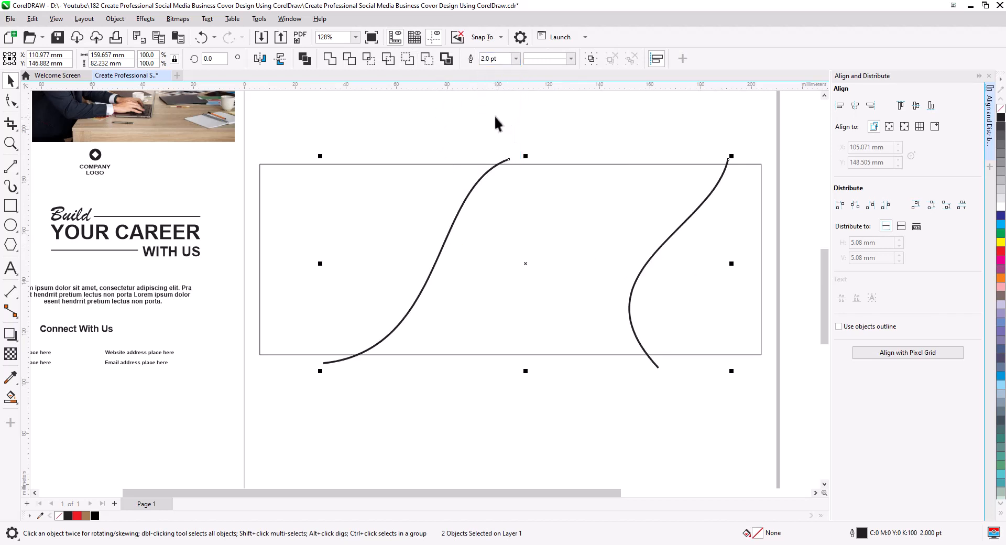
click(476, 119)
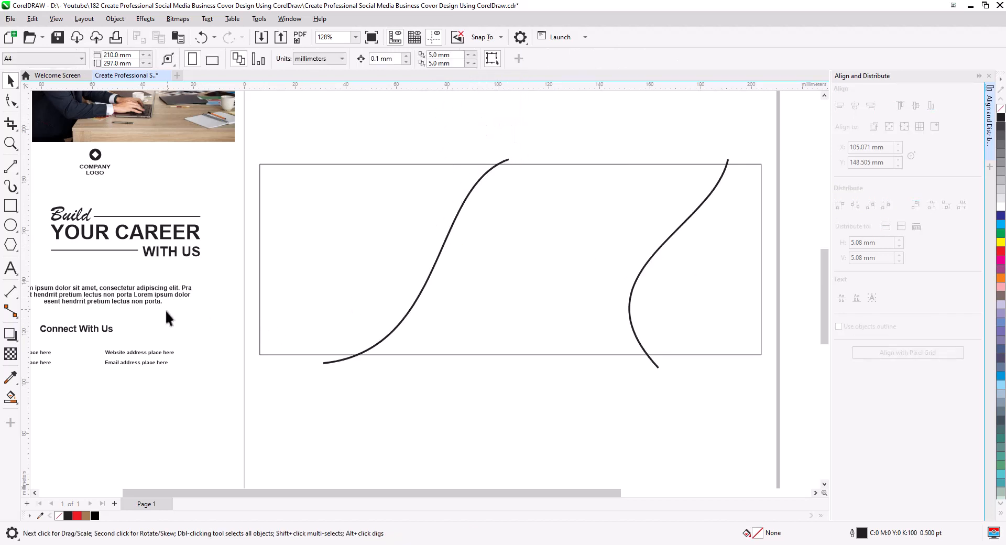
Draw a line from the left curve's lower part past the rectangle's left edge and bend it into a wave about 65 mm wide.
click(10, 167)
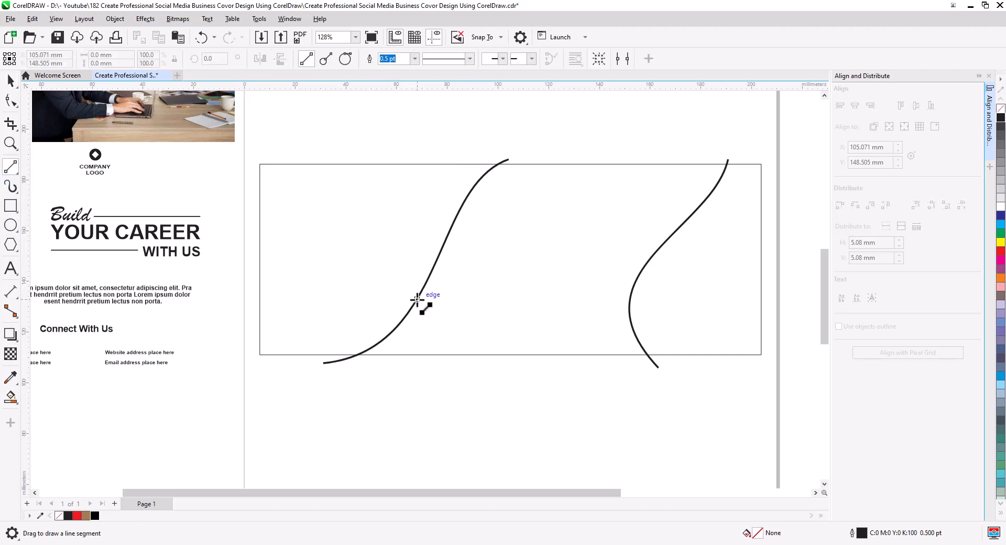
drag(417, 299, 251, 312)
click(10, 99)
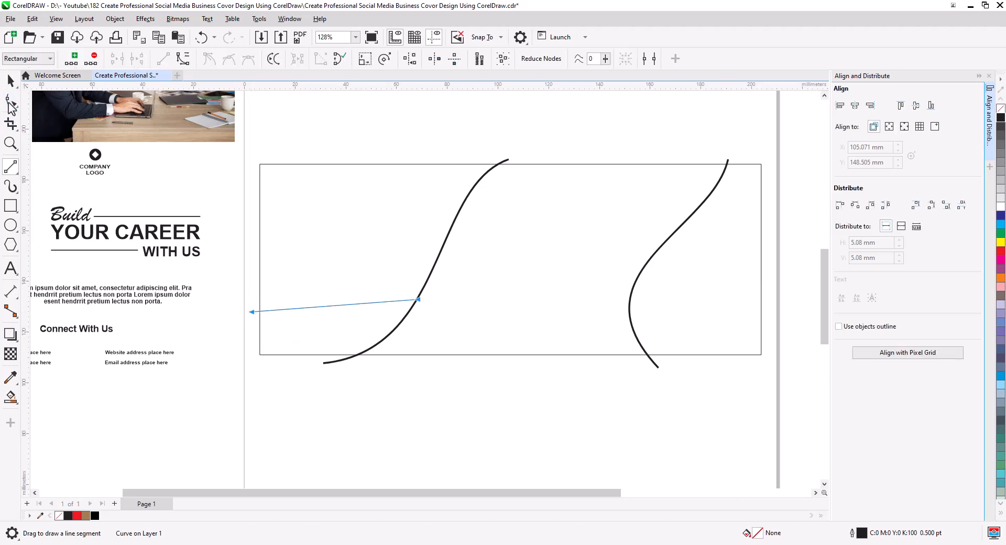
click(181, 58)
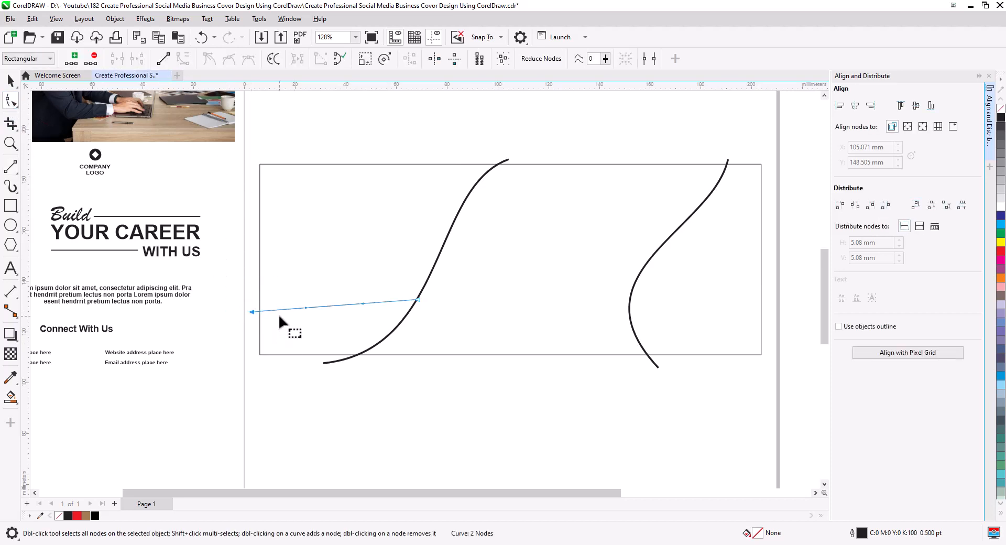
drag(306, 306, 301, 280)
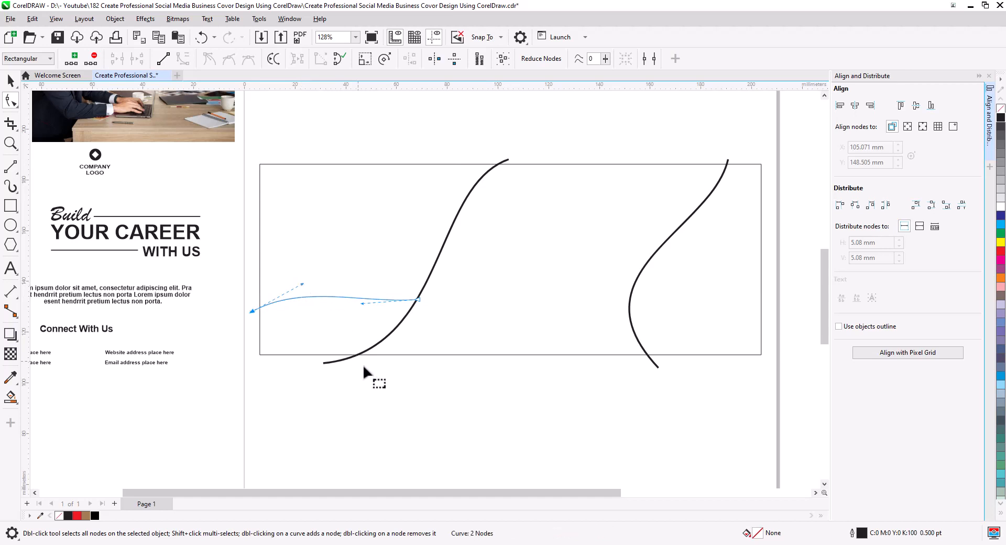
drag(362, 302, 349, 362)
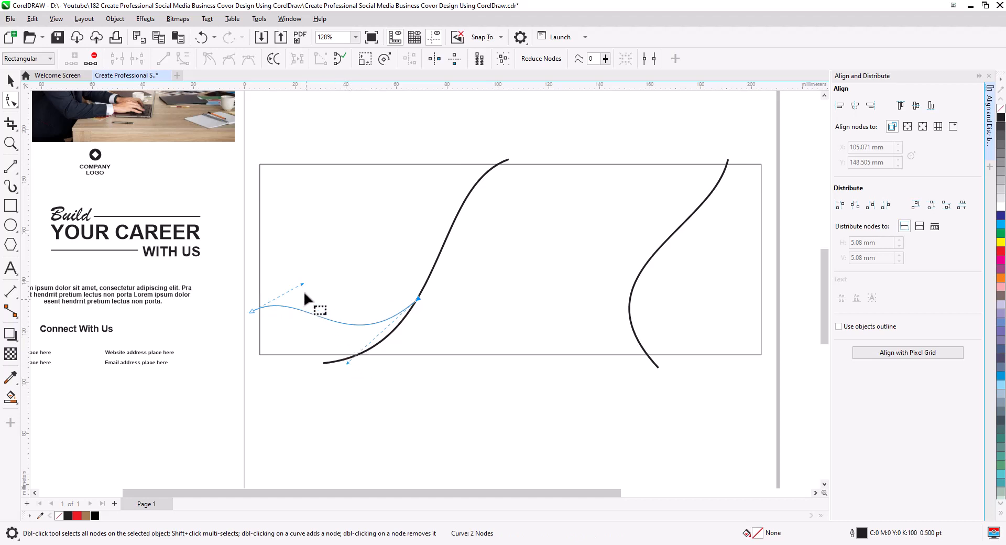
mouse_move(300, 281)
mouse_down()
mouse_move(291, 291)
mouse_move(299, 288)
mouse_up()
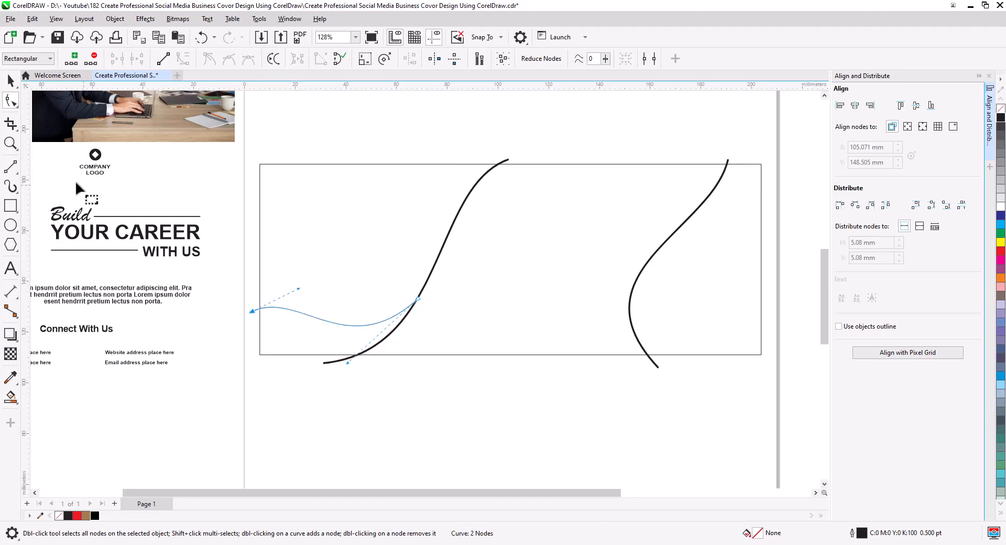
click(10, 80)
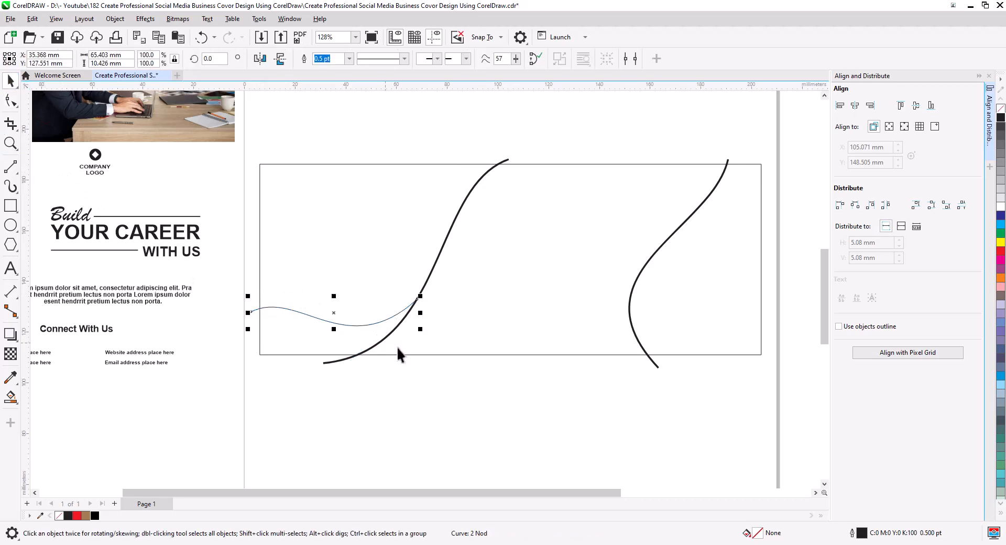
Set the outline width of the new wave curve to 2.0 pt.
scroll(406, 337, up, 2)
scroll(408, 344, up, 1)
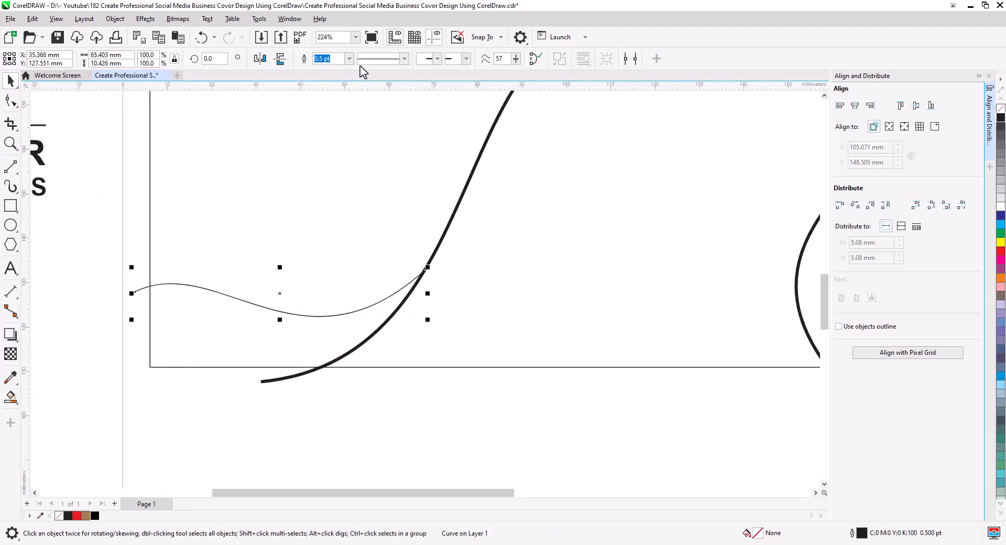
click(349, 58)
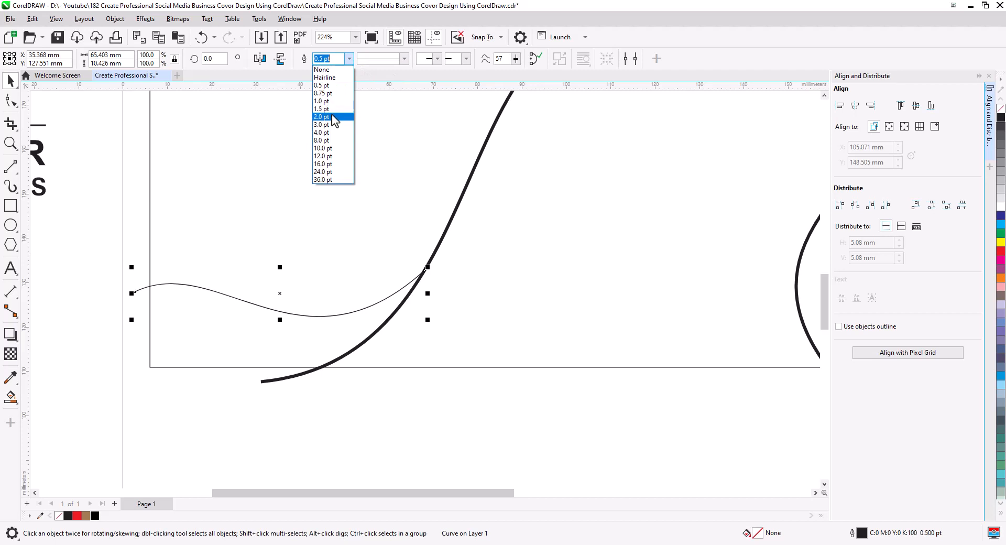
click(333, 117)
click(423, 390)
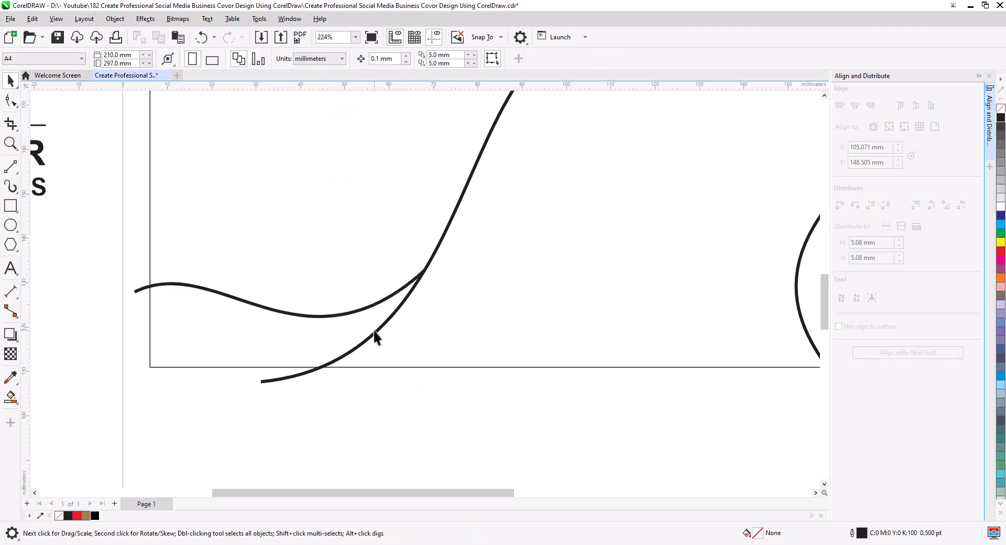
Duplicate the right S-curve in place and scale the copy down to 95.7%, keeping its lower right corner fixed.
scroll(428, 425, down, 2)
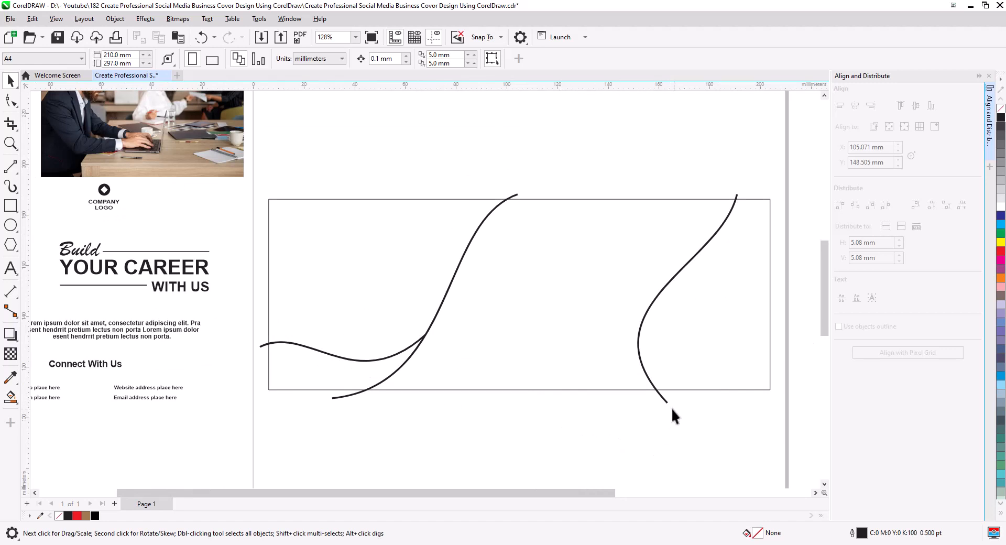
drag(675, 410, 611, 409)
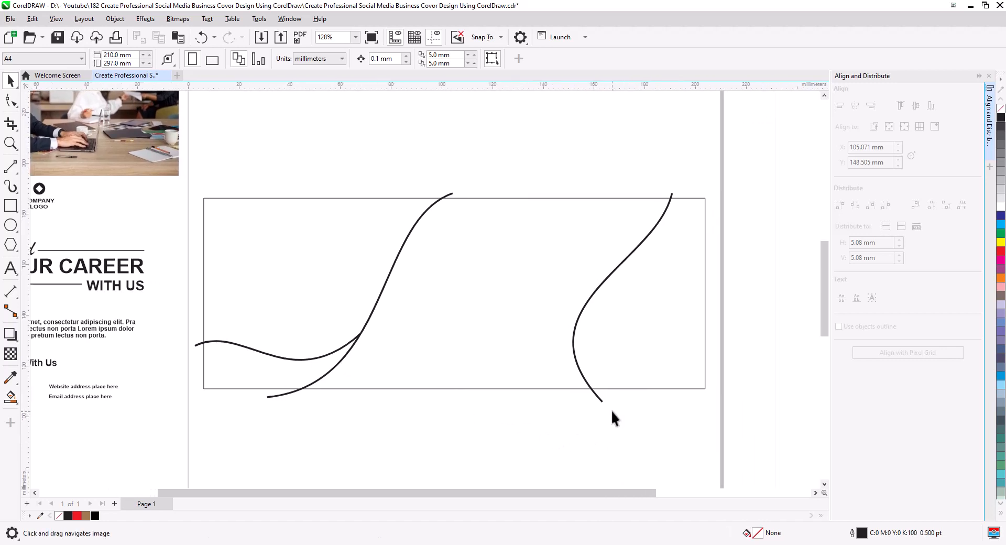
click(577, 314)
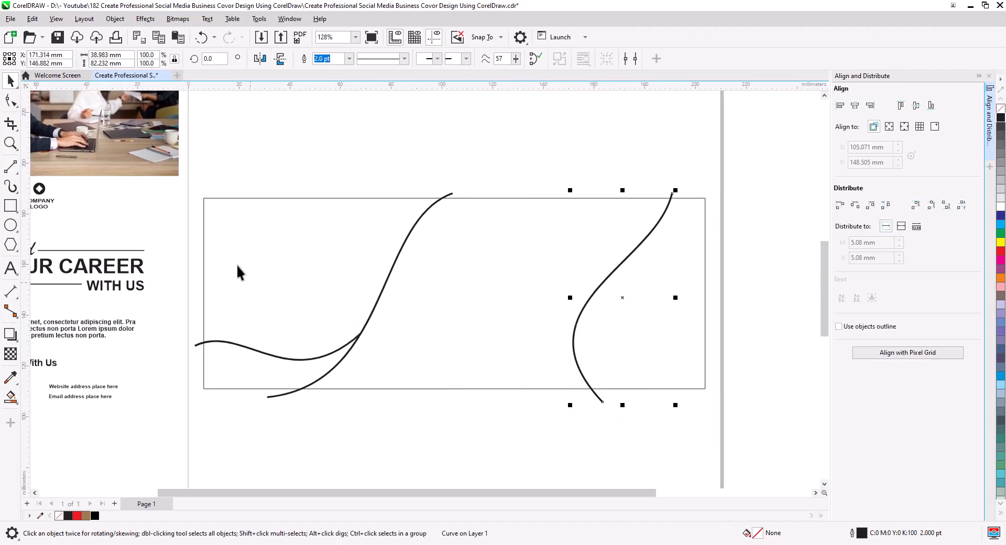
click(159, 38)
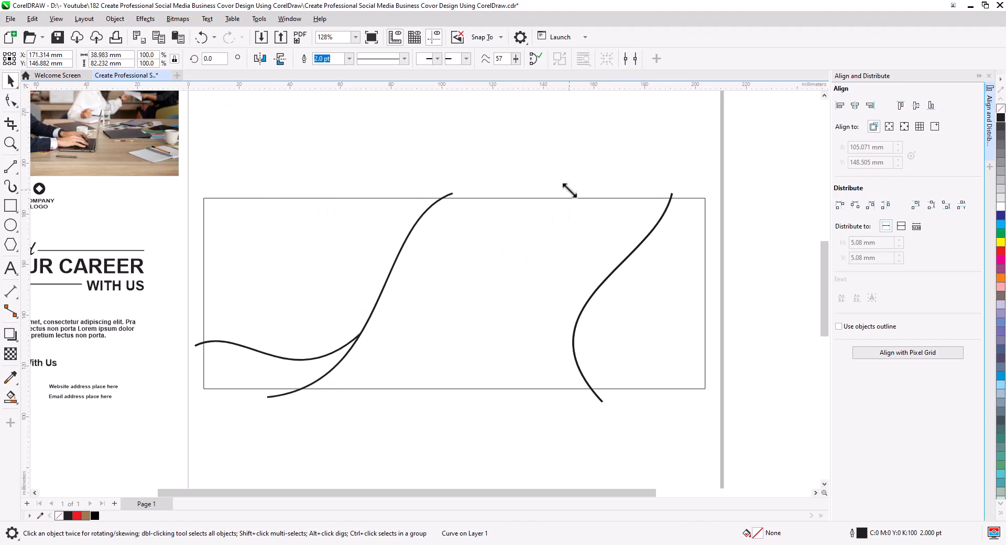
drag(569, 191, 573, 194)
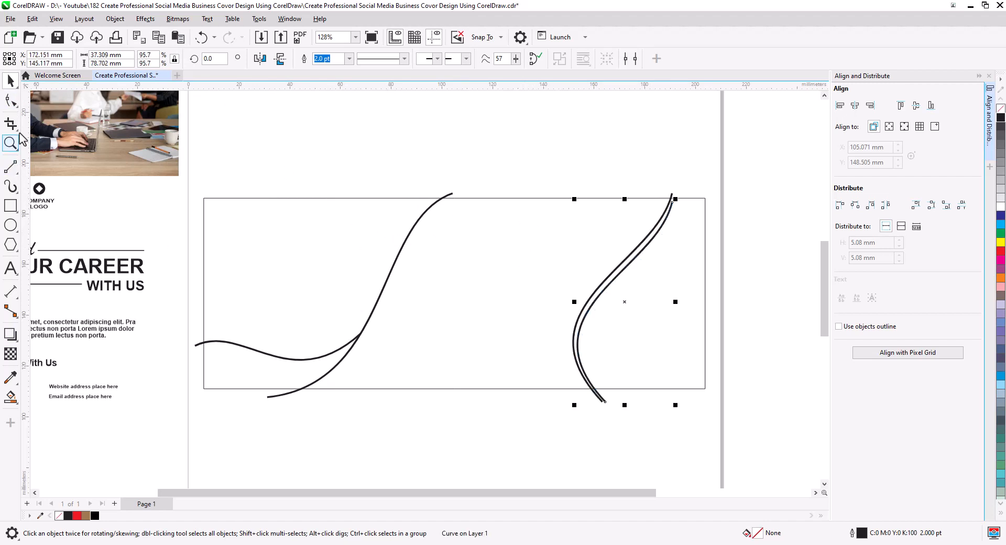
Reshape the scaled copy so its top end sits further right, its bottom end meets the original, and the gap between them widens upward.
click(11, 100)
scroll(655, 317, up, 1)
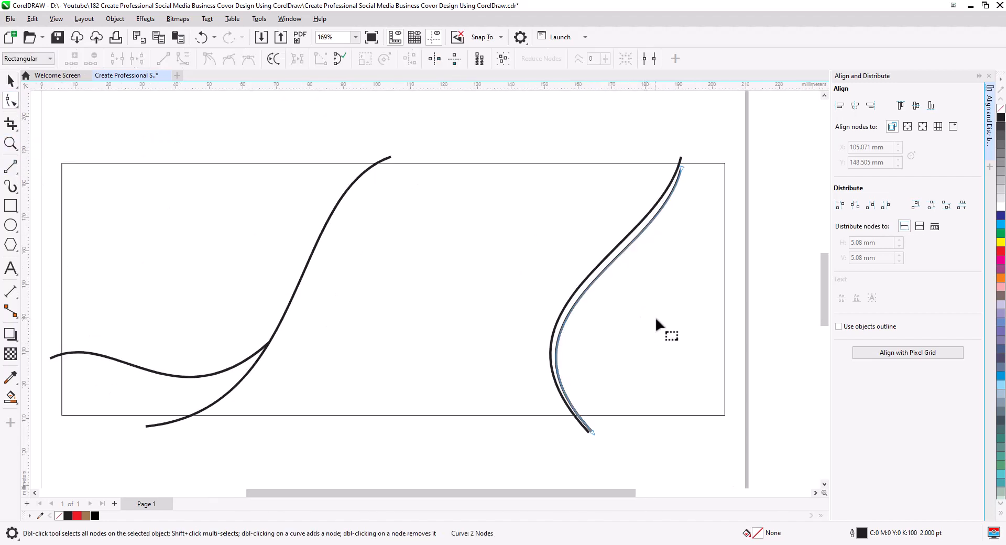
drag(654, 316, 555, 356)
click(576, 205)
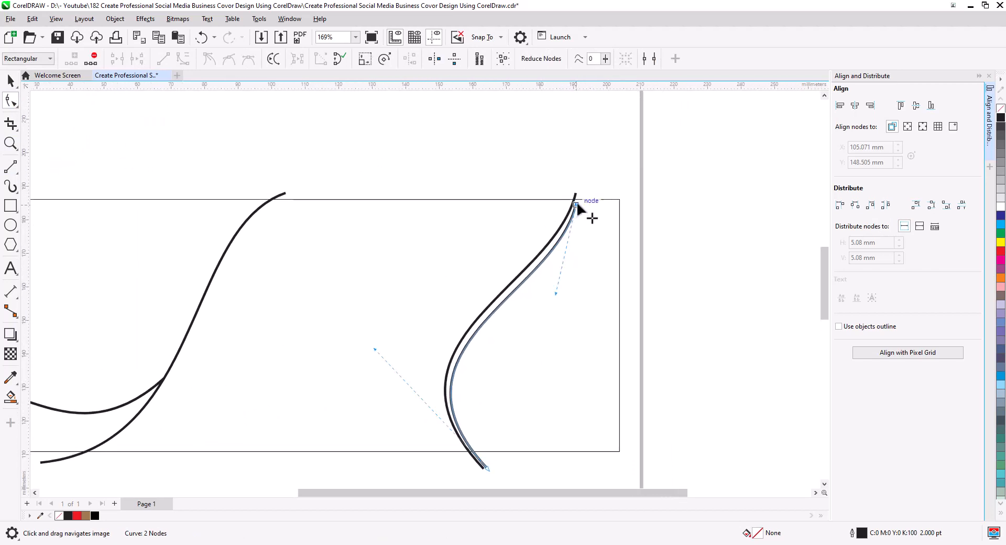
drag(576, 206, 601, 190)
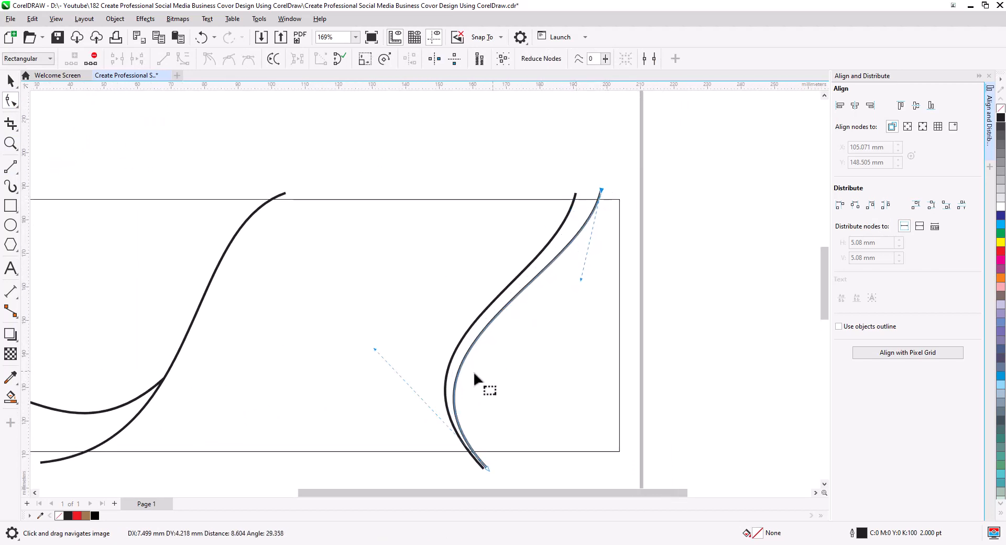
drag(486, 467, 482, 467)
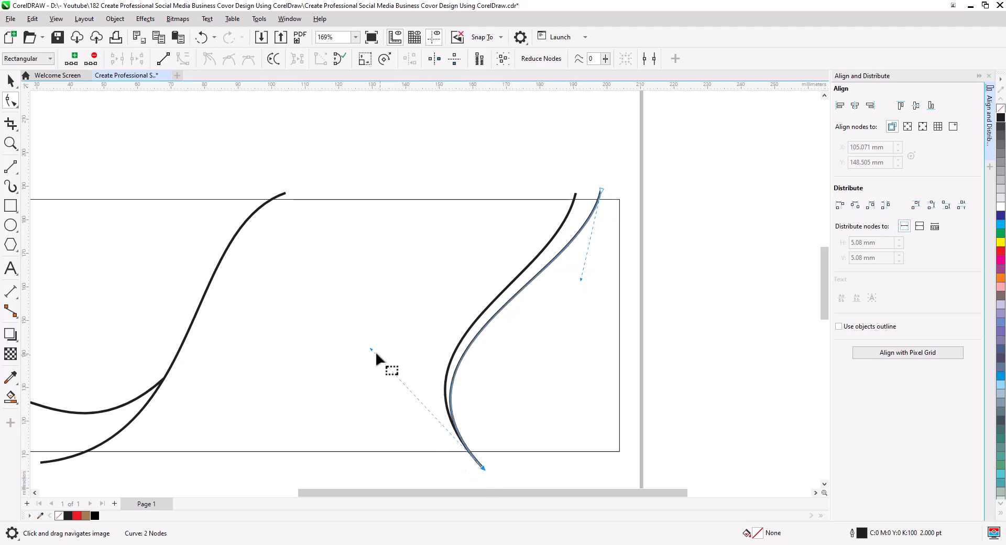
drag(370, 347, 386, 362)
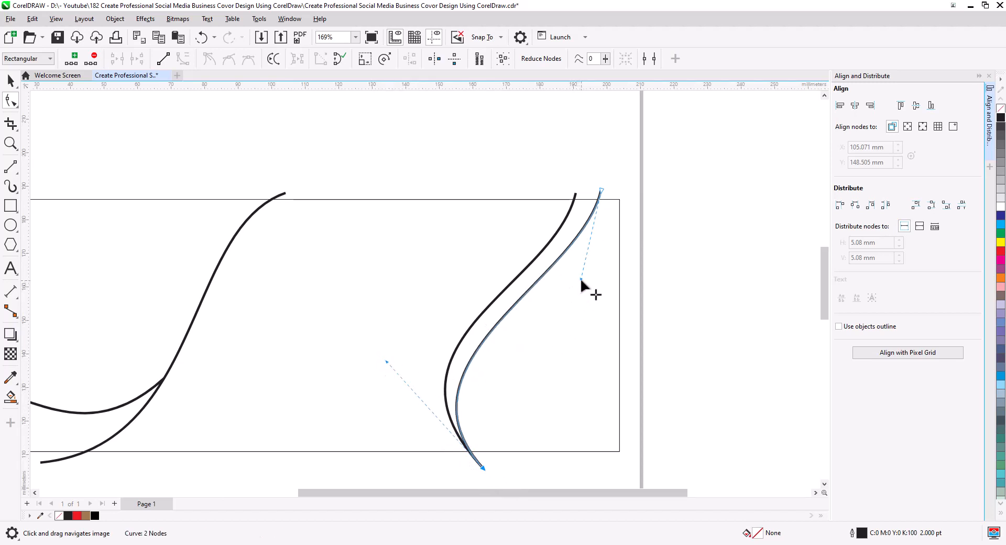
drag(579, 278, 581, 289)
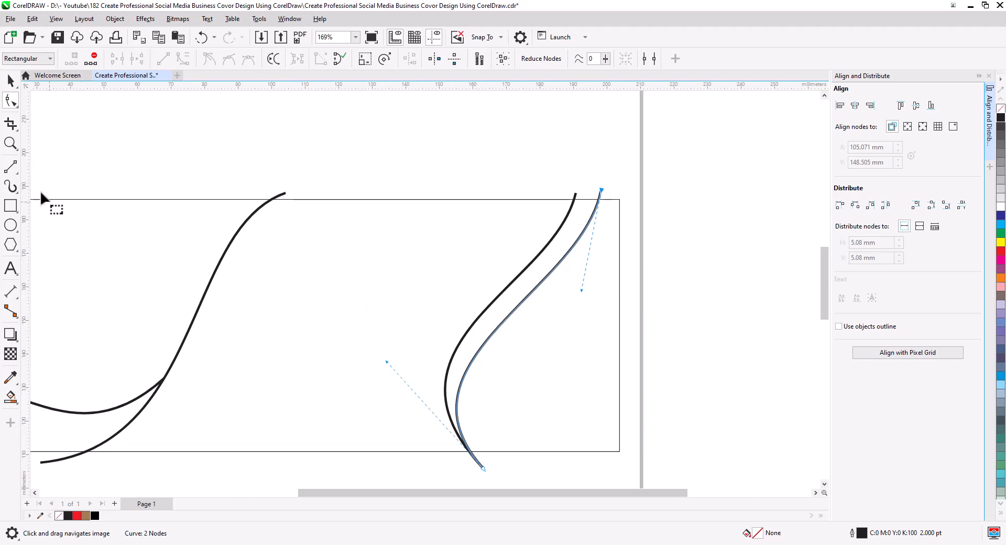
click(10, 81)
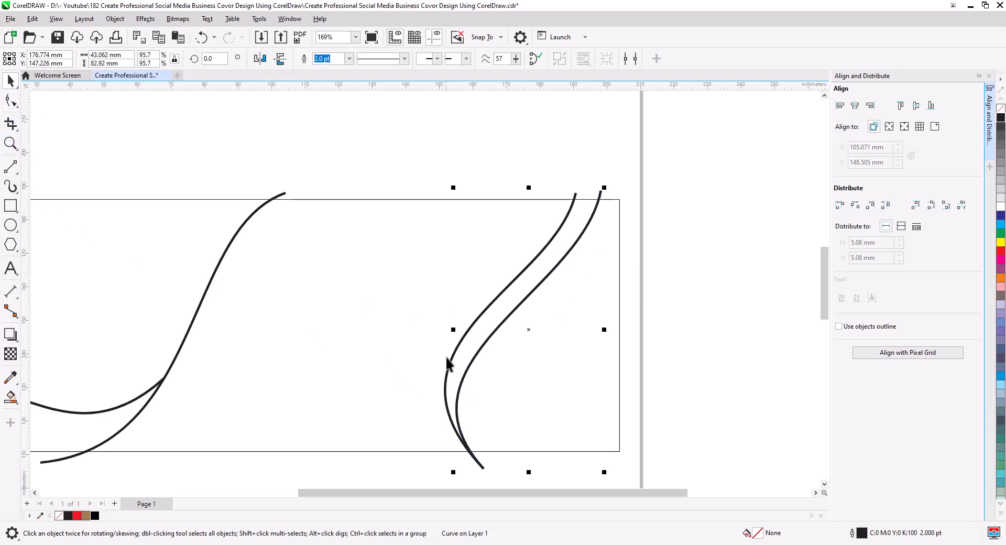
Place a copy of the reshaped curve about 12.5 mm to its right, crossing the rectangle's right edge.
drag(477, 349, 522, 352)
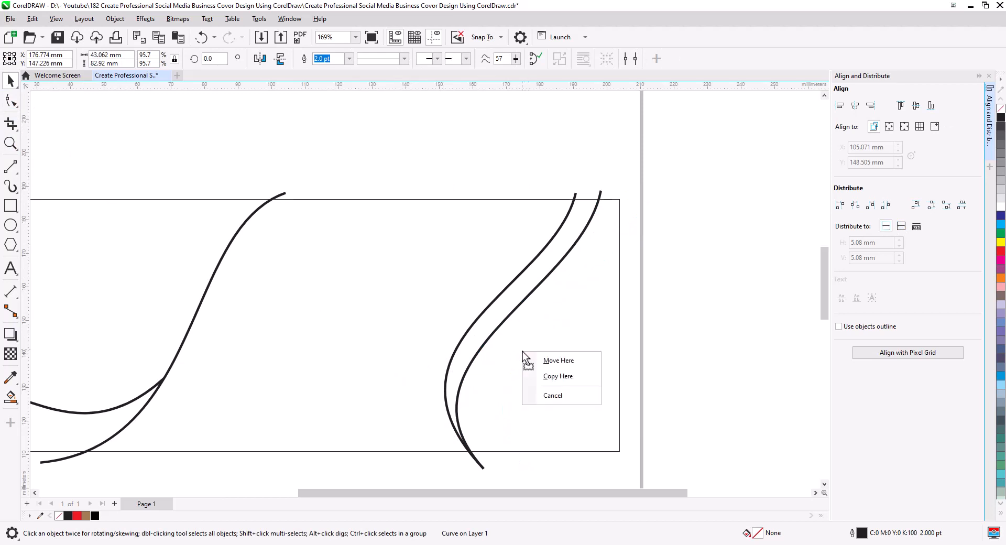
click(552, 376)
scroll(563, 375, up, 1)
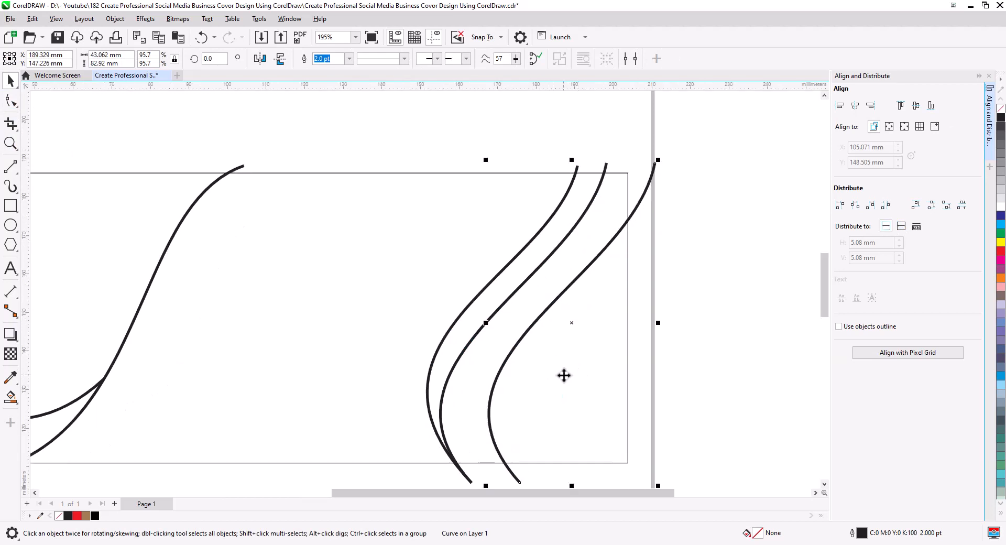
scroll(563, 375, down, 3)
click(517, 328)
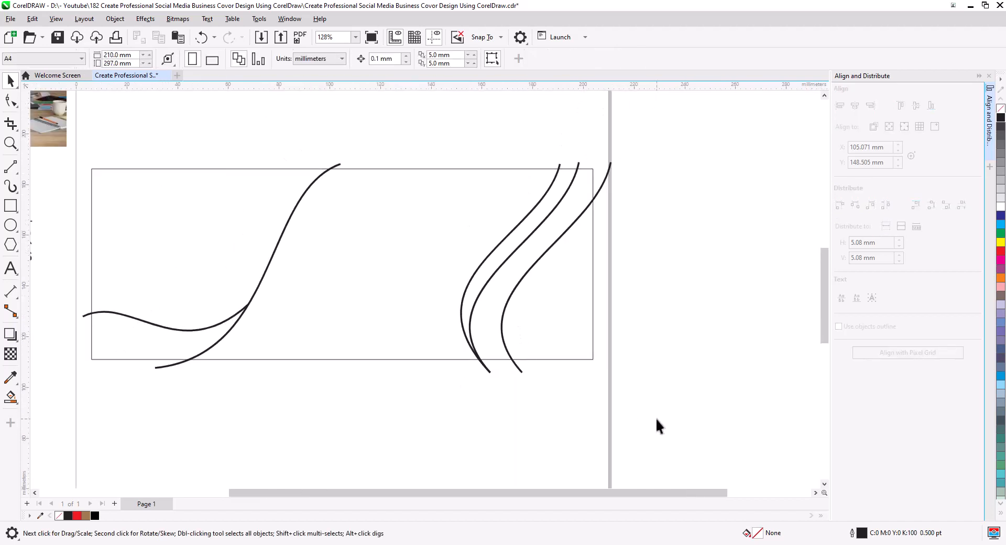
Convert the outlines of all five curves to objects and give them a thin black outline with no fill.
drag(402, 162, 388, 162)
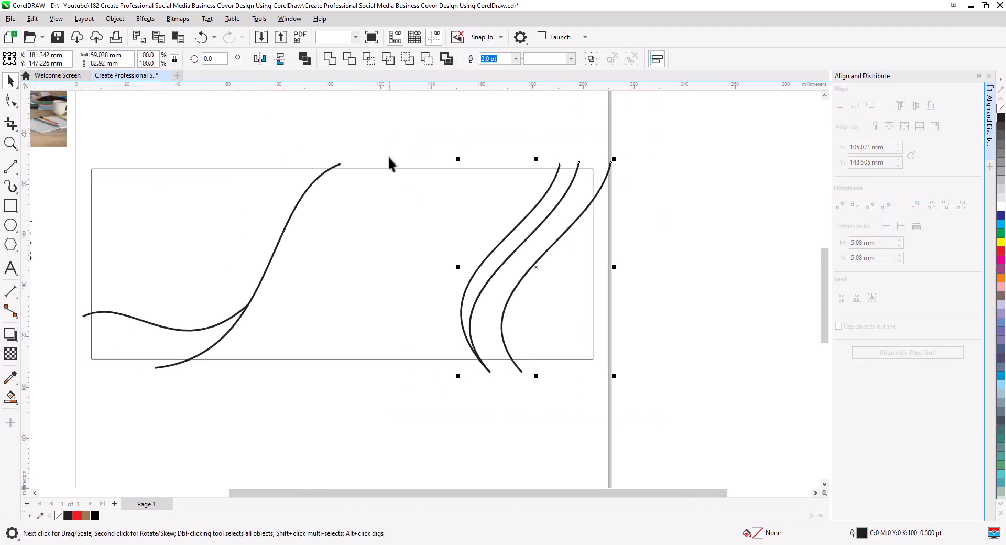
shift+click(335, 165)
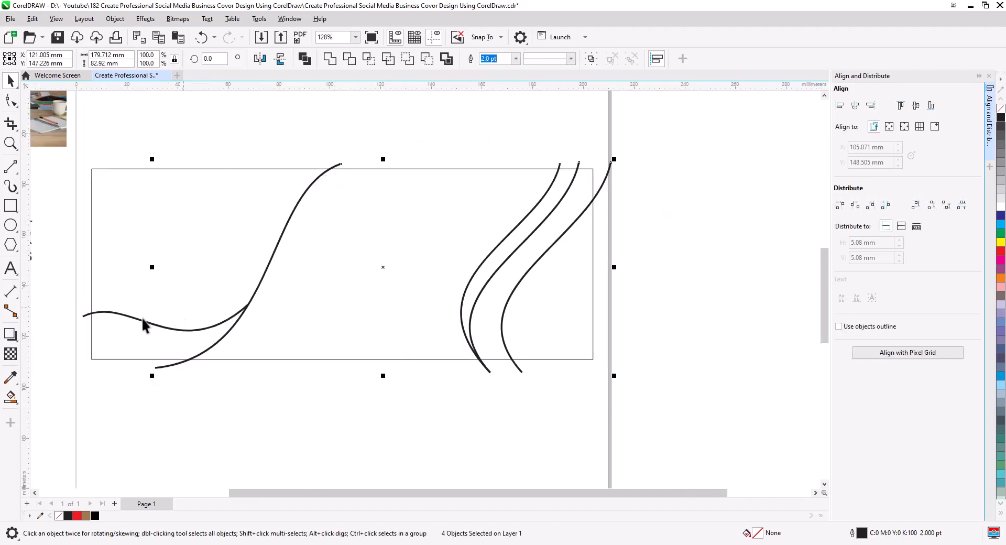
shift+click(83, 314)
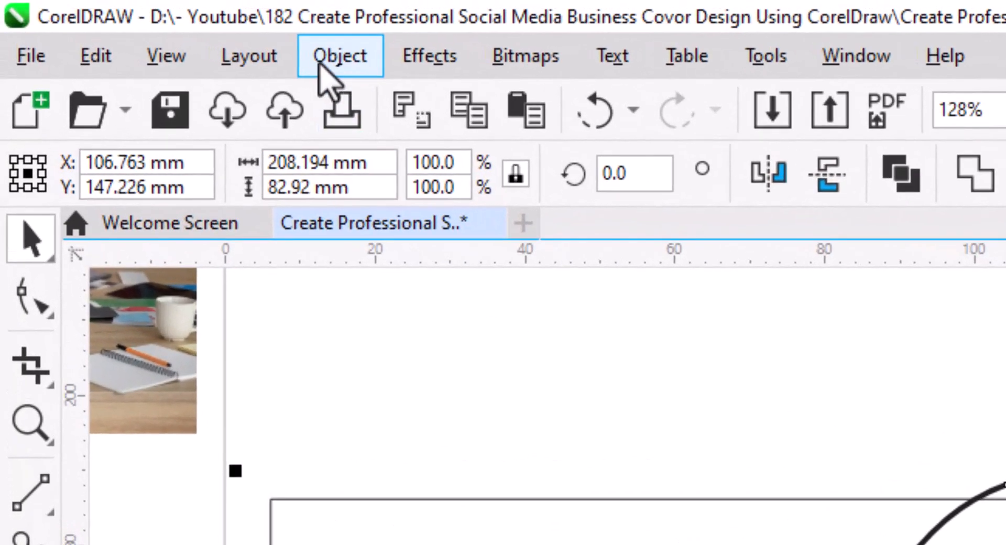
click(112, 20)
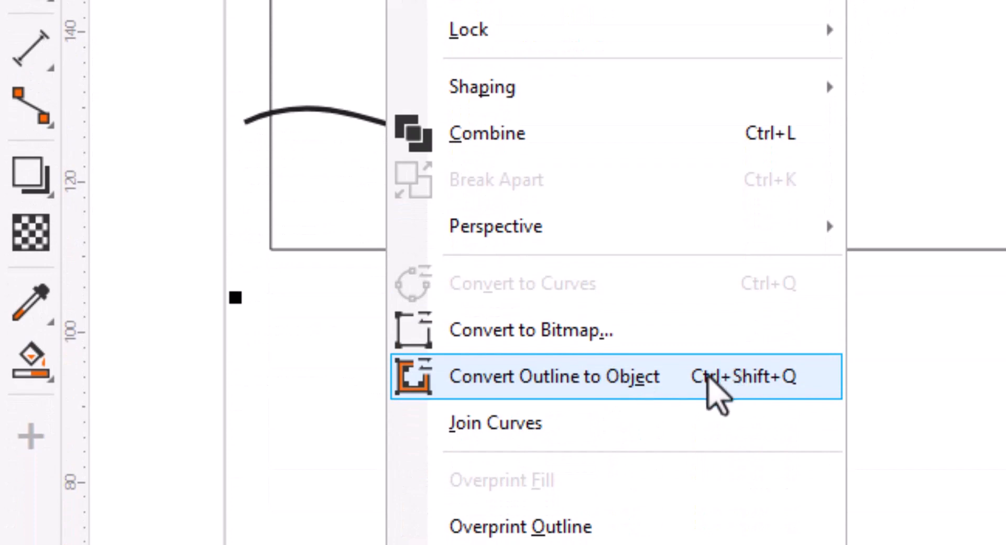
click(722, 377)
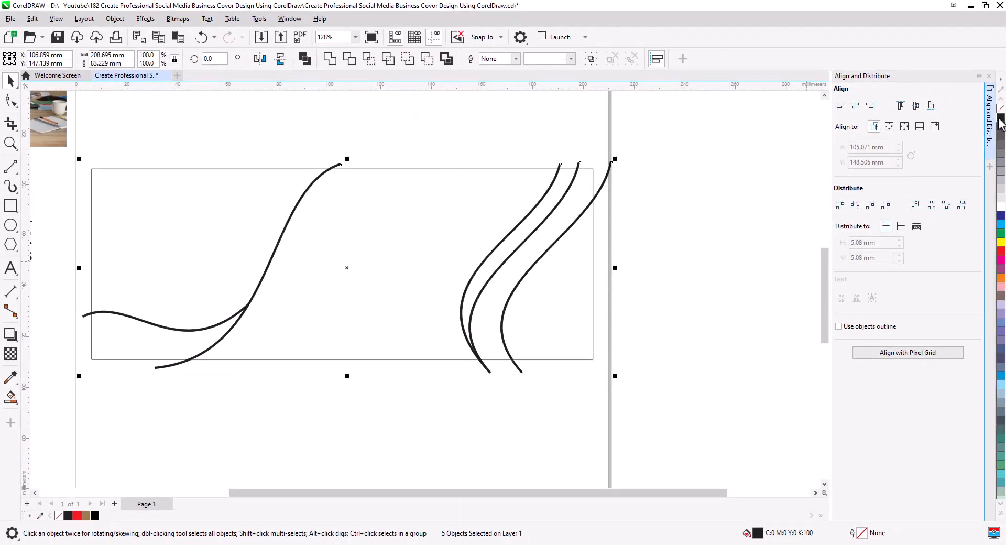
click(569, 370)
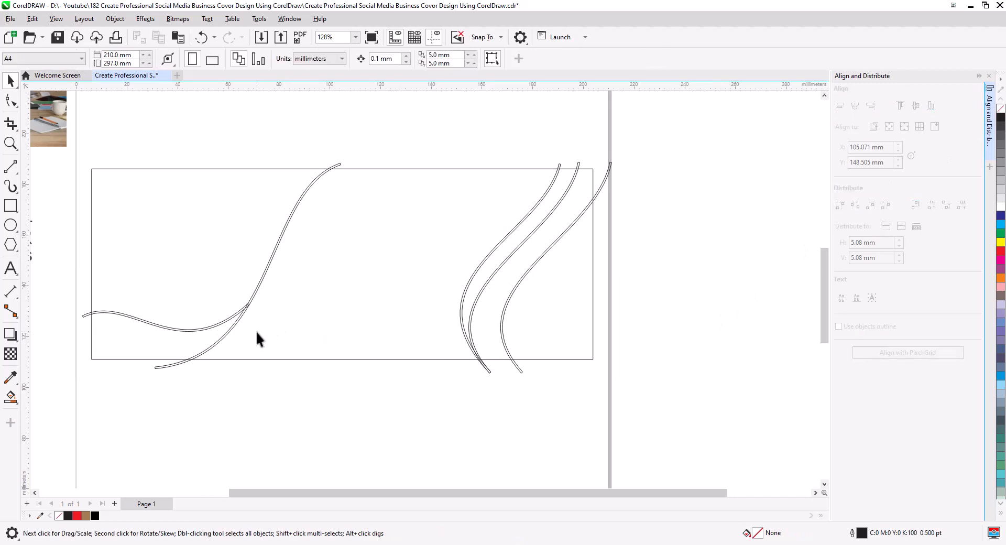
Weld the left S-curve and the wave curve into a single shape where they meet.
scroll(256, 331, up, 4)
drag(250, 348, 459, 347)
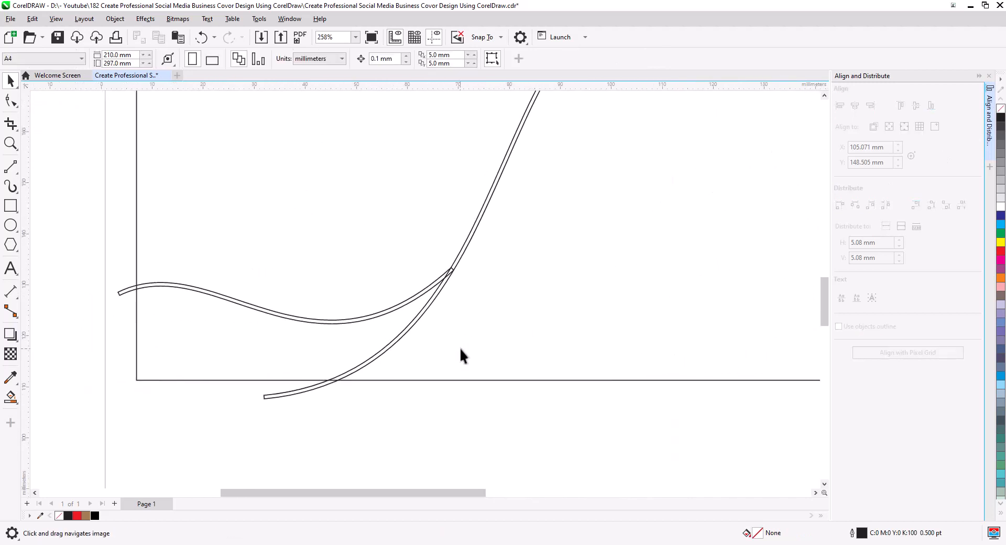
click(414, 298)
shift+click(469, 235)
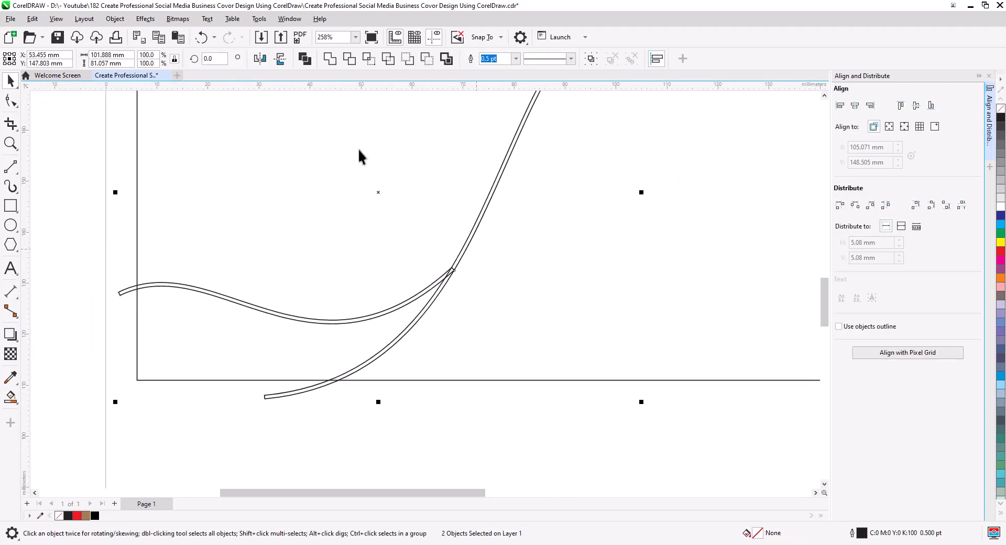
click(330, 59)
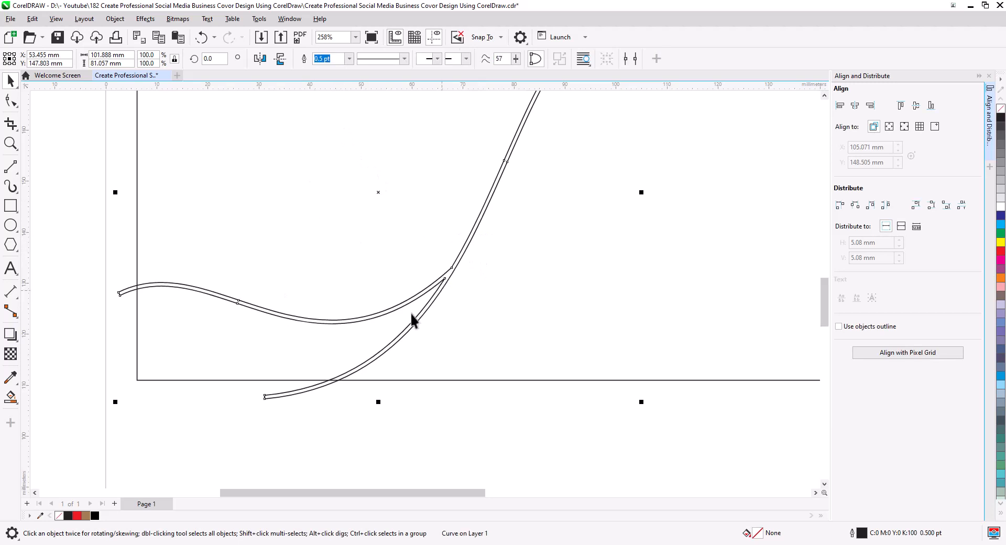
click(448, 406)
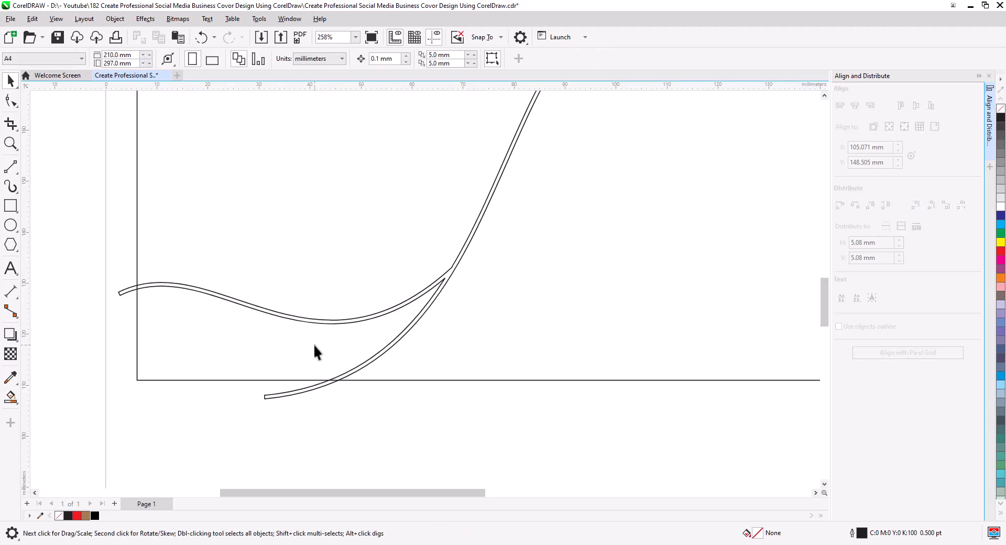
Smart-fill the lower left wedge and the three regions along the right-hand curves with green, using a 0.5 pt black outline.
scroll(314, 345, down, 1)
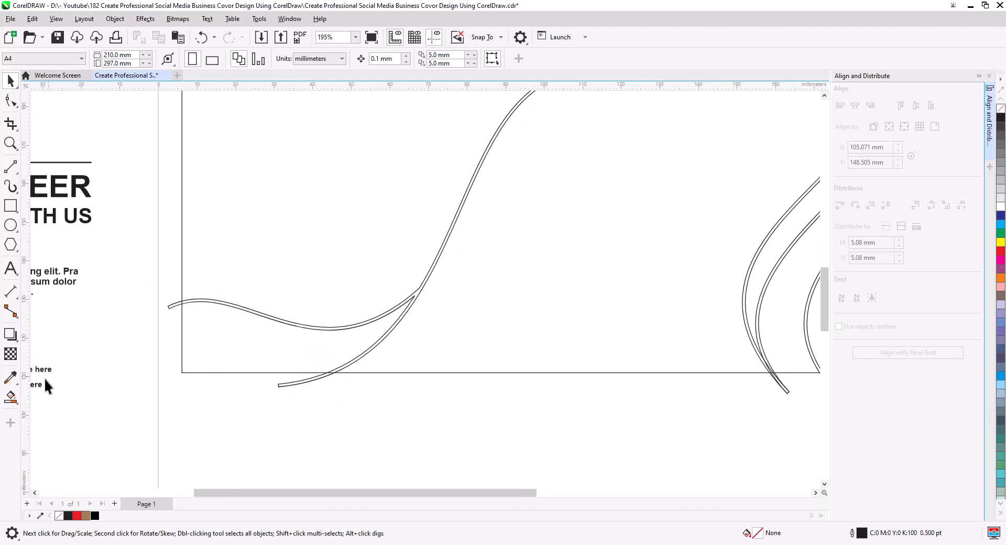
click(10, 397)
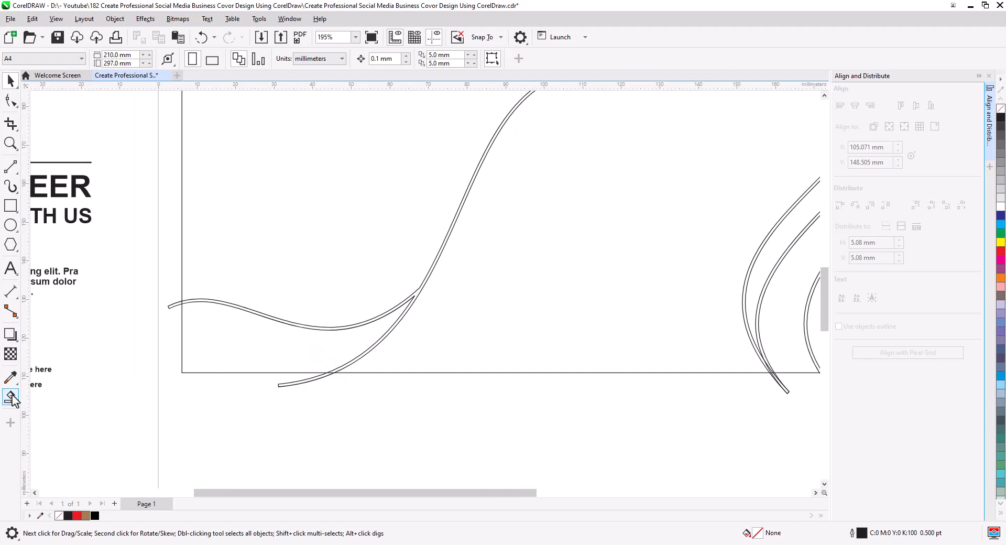
click(265, 350)
drag(597, 381, 255, 422)
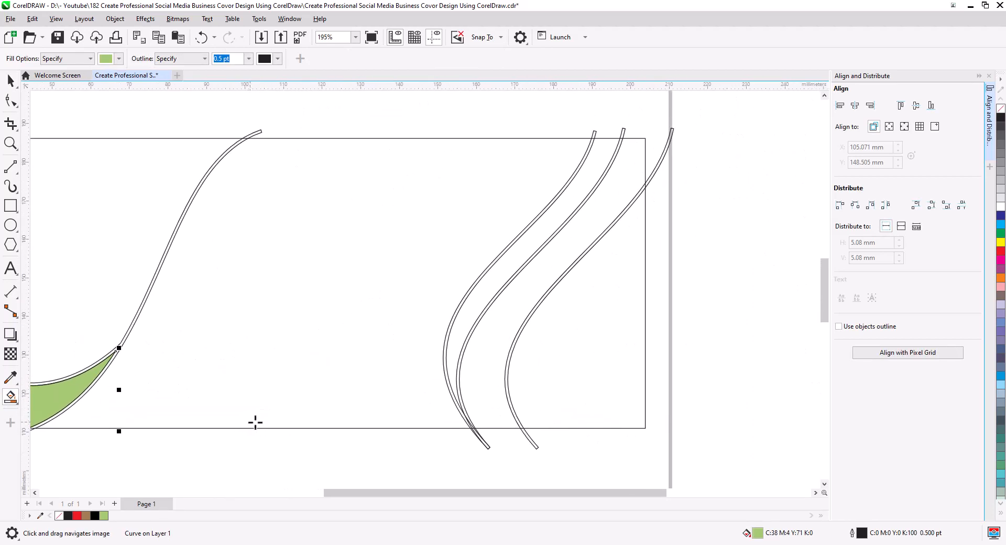
click(464, 329)
click(490, 390)
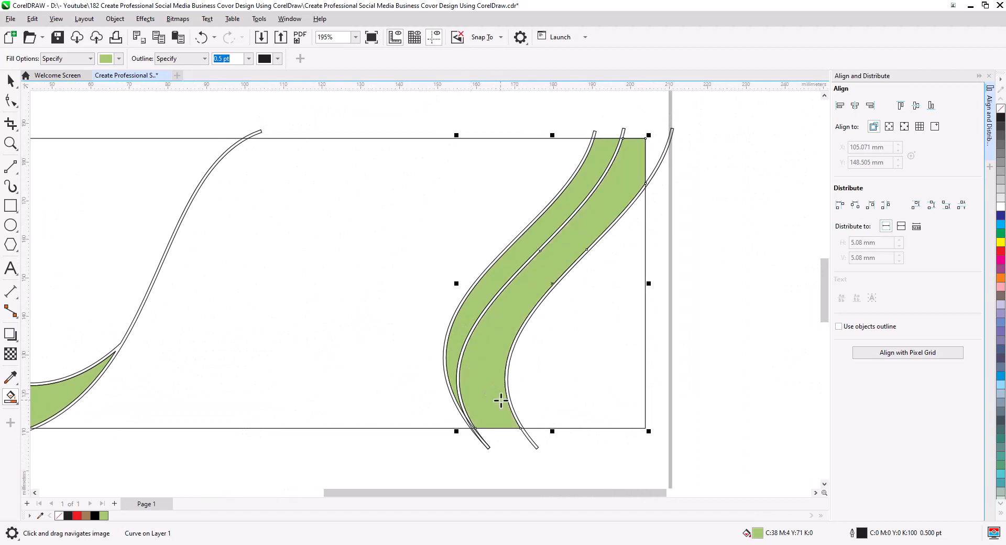
click(578, 383)
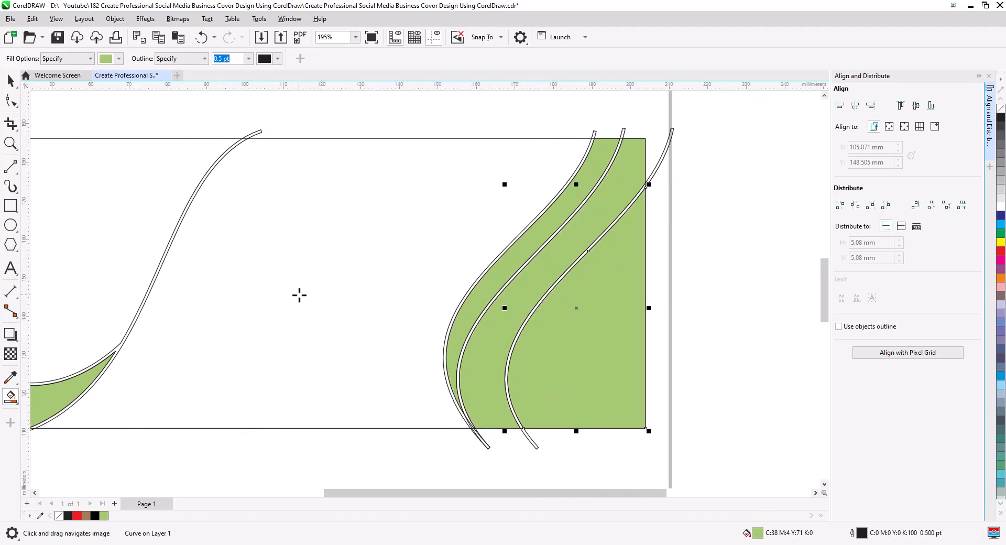
Smart-fill the large central region and the upper left region of the cover with the same green.
scroll(281, 313, down, 3)
click(382, 310)
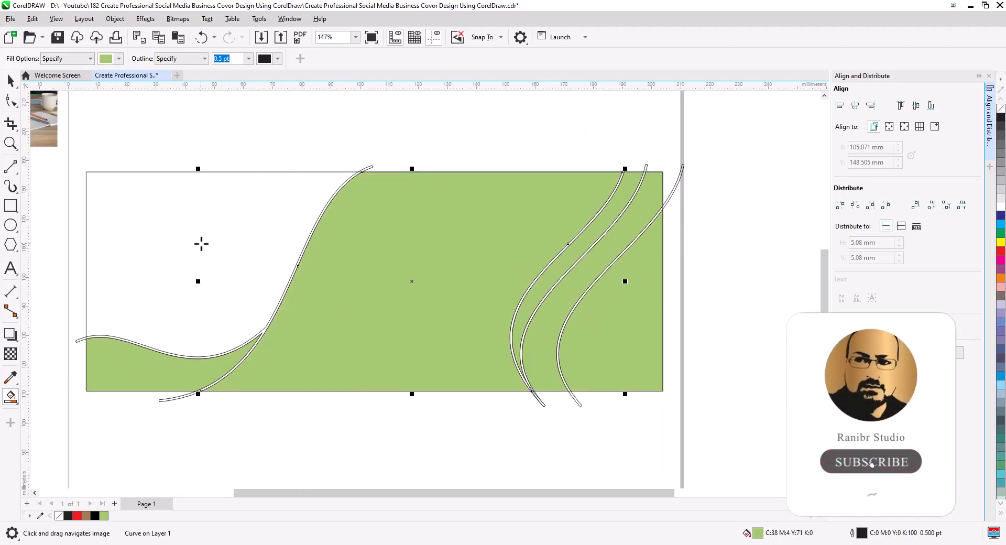
click(201, 244)
Scale the green upper left region down to 99.0%, keeping its upper left corner fixed, to open a narrow gap along the curve.
click(11, 80)
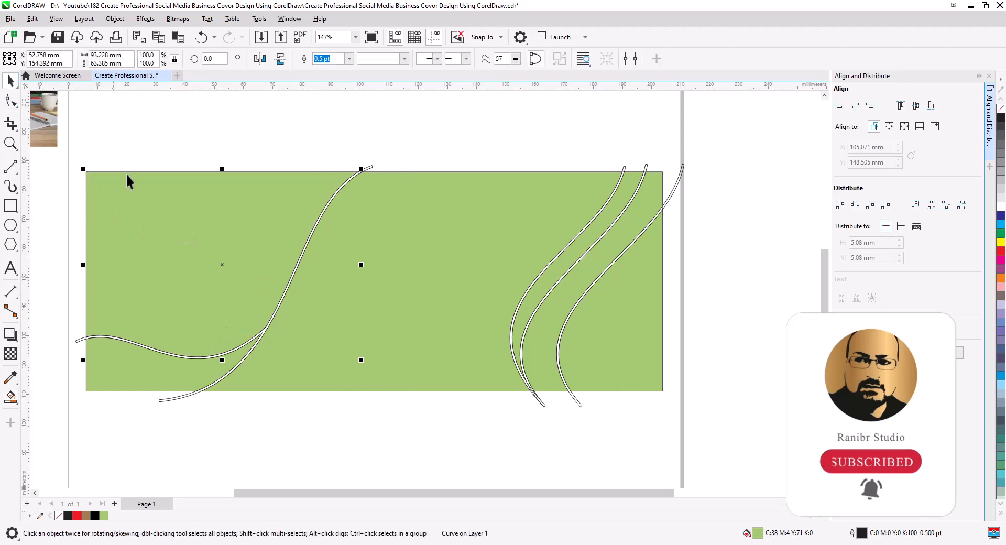
click(223, 293)
click(250, 317)
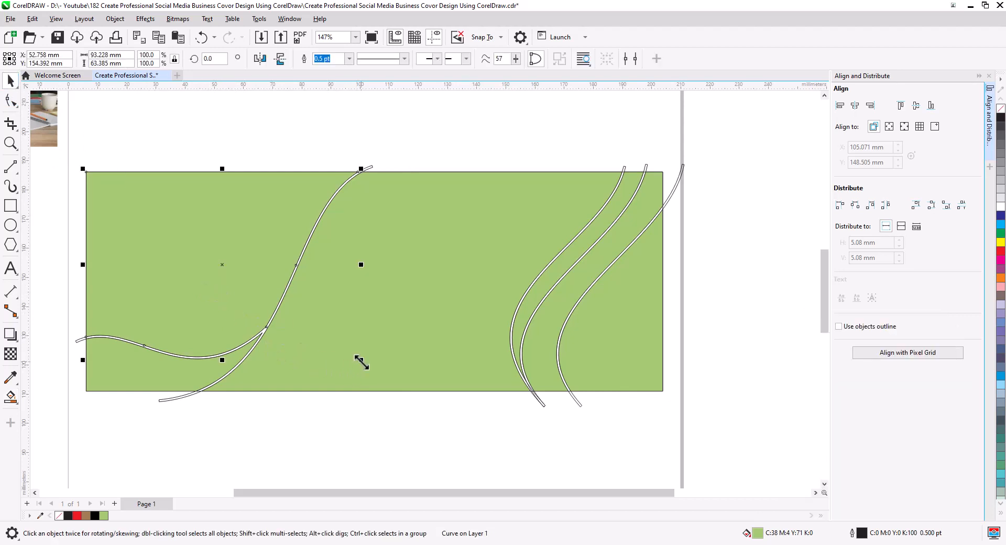
drag(362, 362, 357, 359)
scroll(262, 332, up, 2)
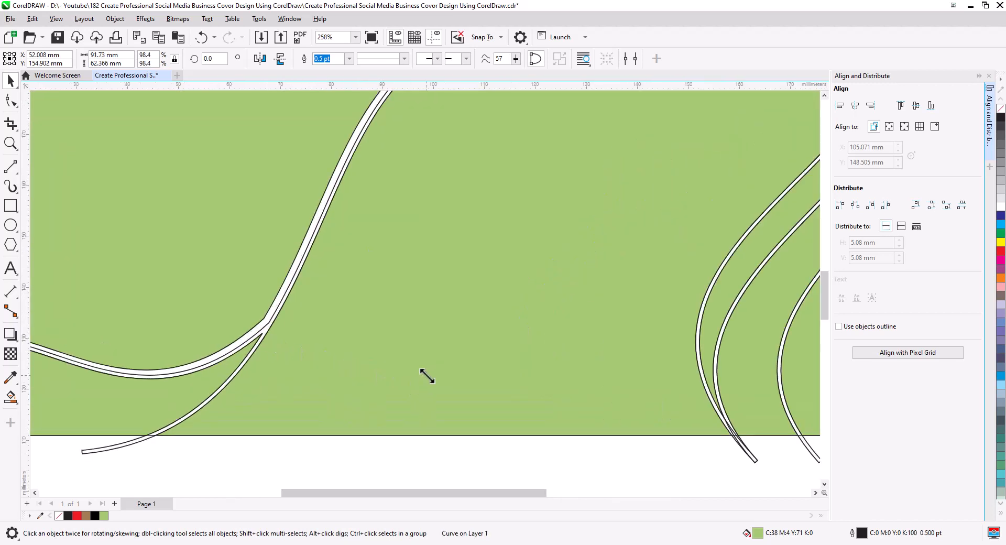
drag(427, 375, 432, 378)
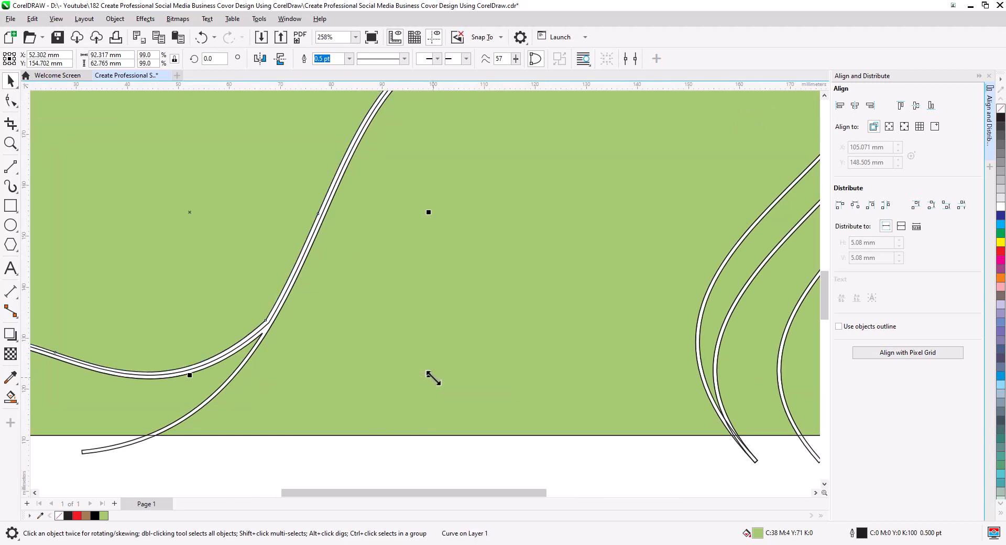
Smart-fill the narrow gap along the upper left region's curved edge with black, C75 M68 Y65 K90.
drag(222, 403, 441, 381)
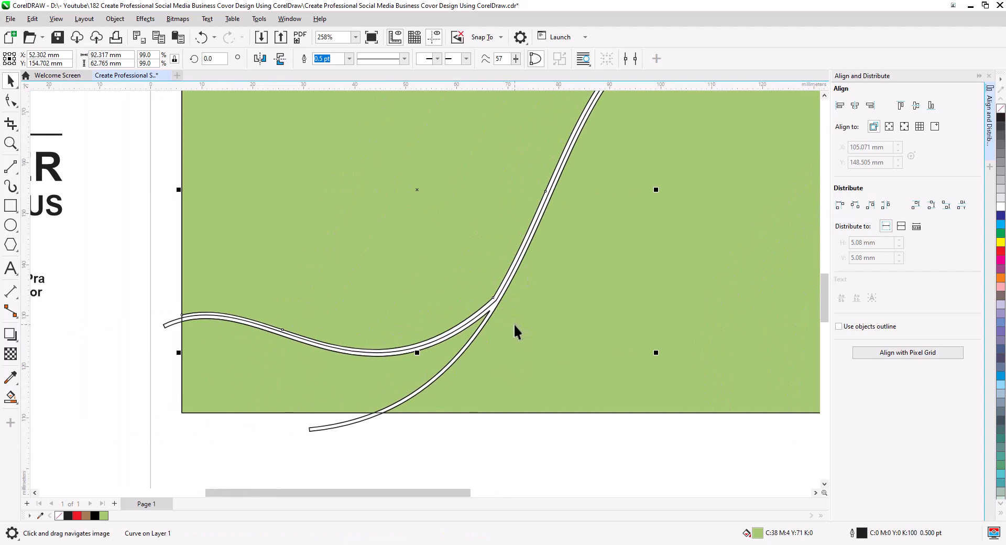
scroll(511, 322, down, 1)
drag(510, 322, 526, 297)
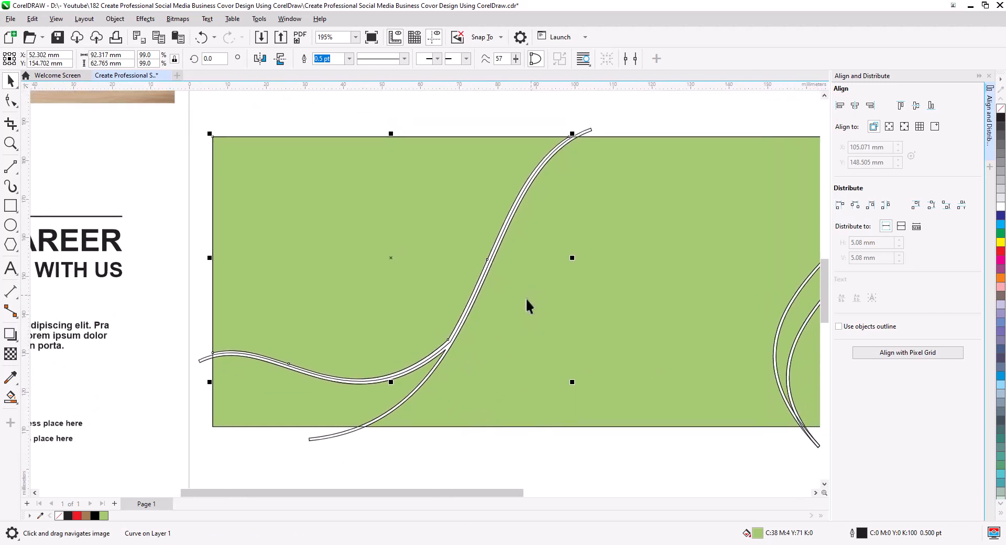
scroll(366, 355, up, 2)
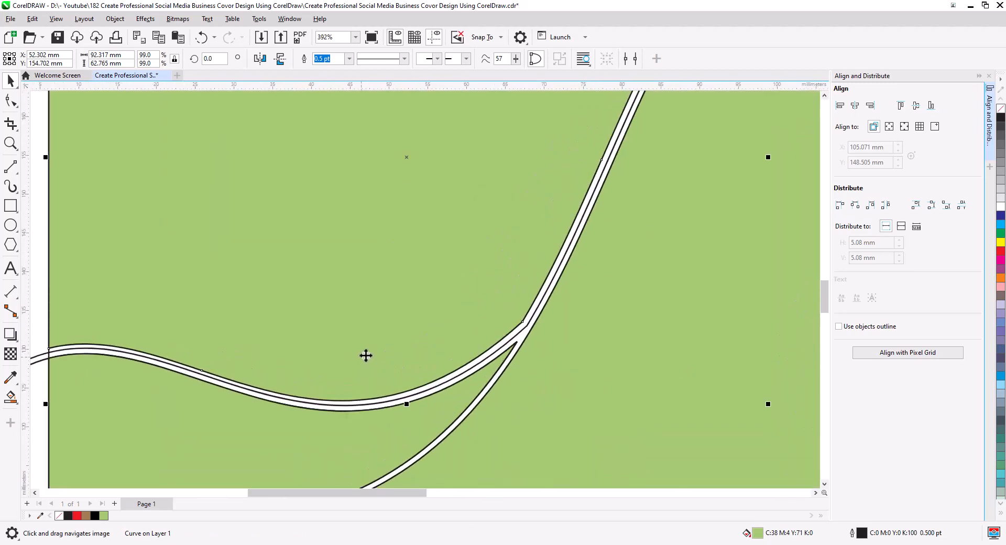
click(11, 398)
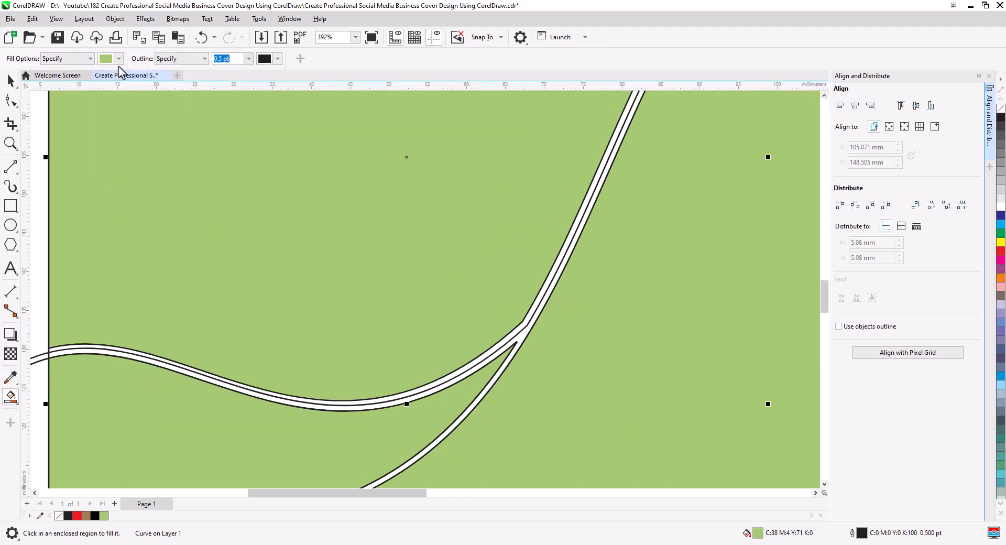
click(120, 59)
drag(124, 152, 101, 190)
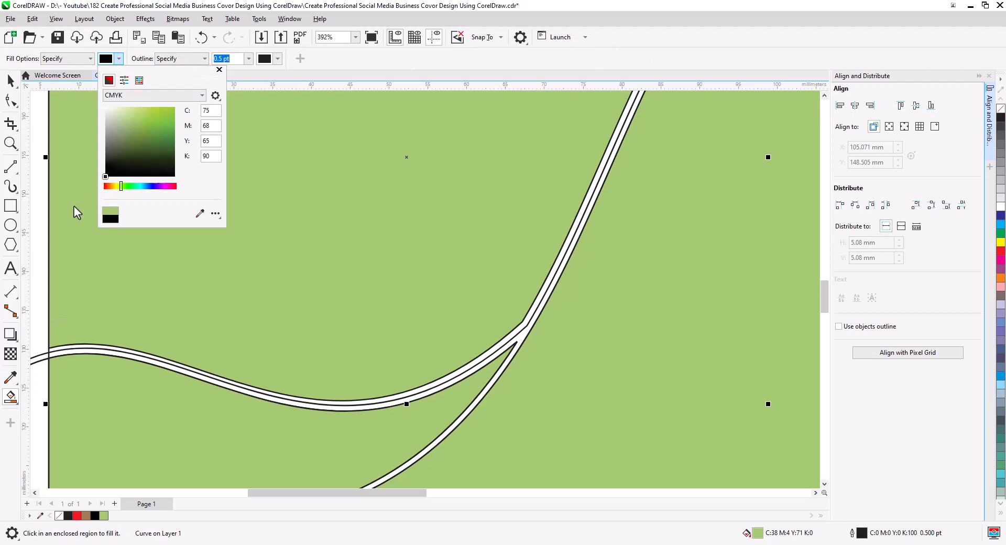
click(522, 320)
click(526, 321)
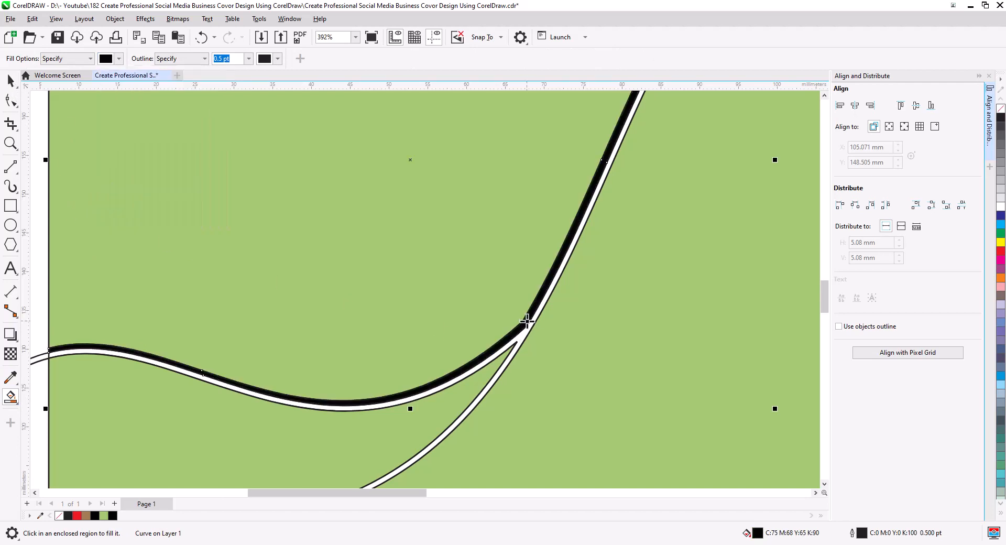
Shift the nodes on the left edge of the wide band between the second and third right-hand curves about 1 mm right, opening a thin gap.
scroll(340, 294, down, 4)
drag(422, 298, 338, 316)
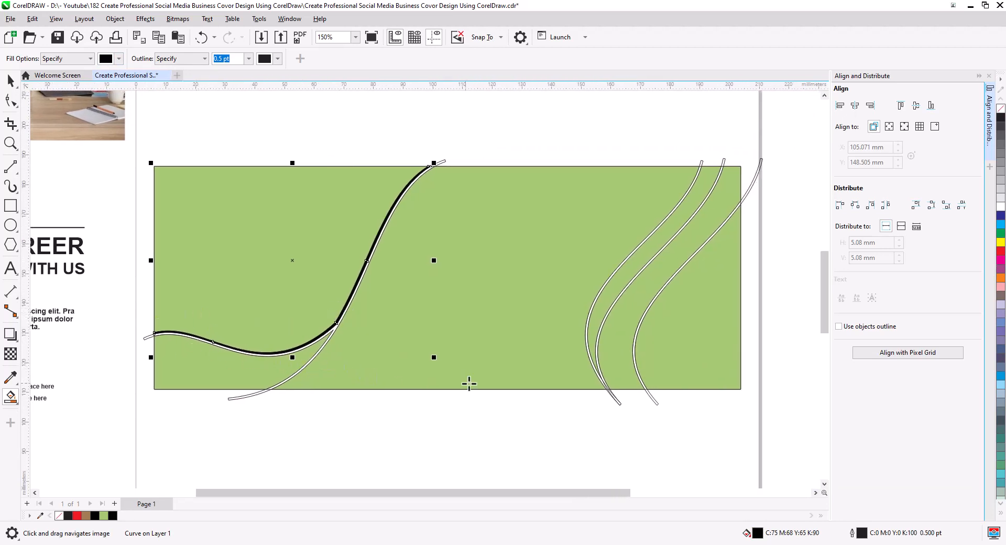
drag(469, 384, 301, 370)
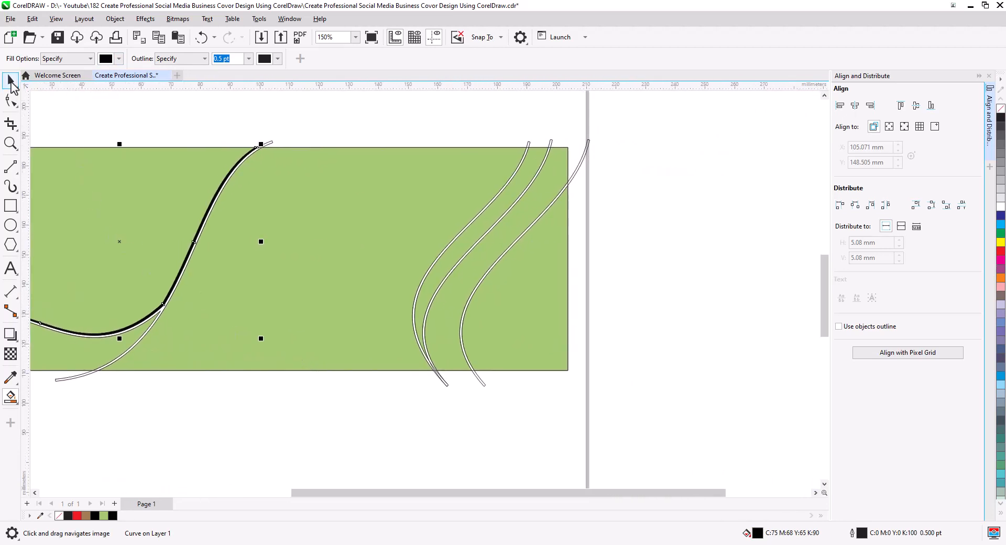
click(11, 80)
click(435, 327)
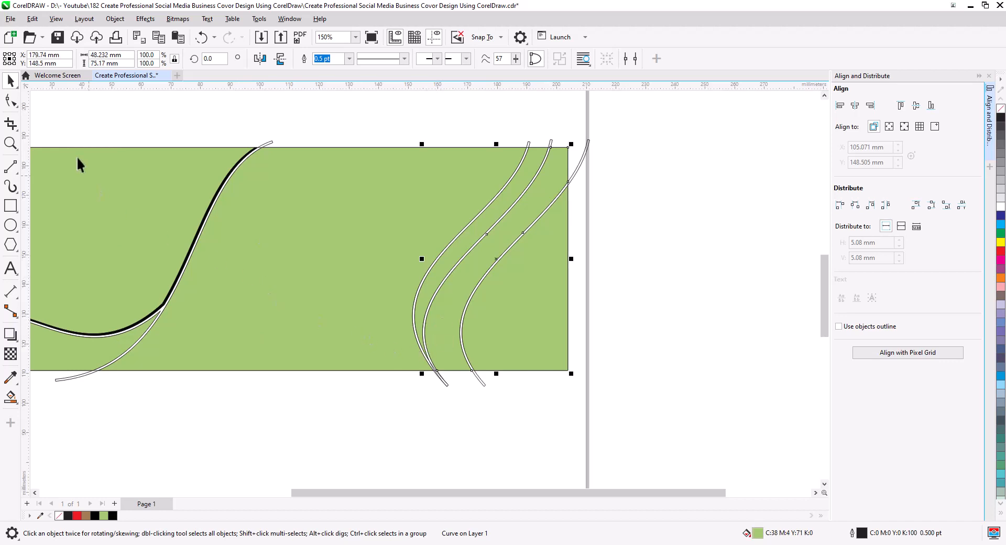
click(11, 100)
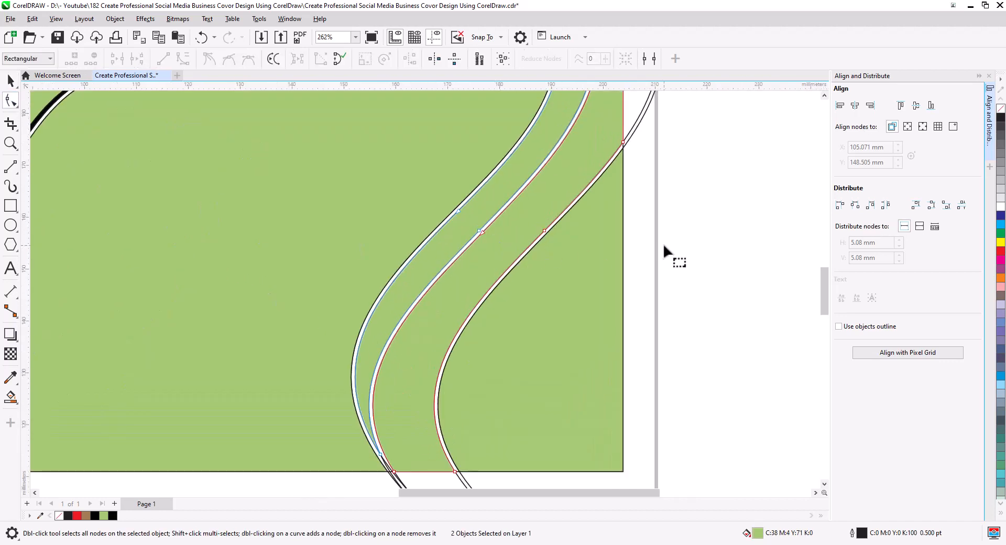
click(579, 321)
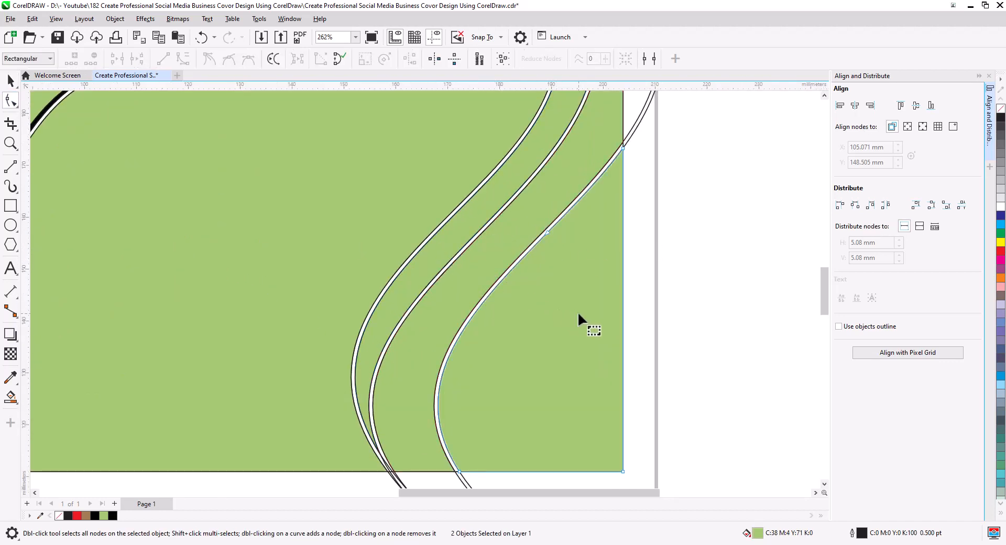
click(494, 265)
scroll(495, 264, up, 3)
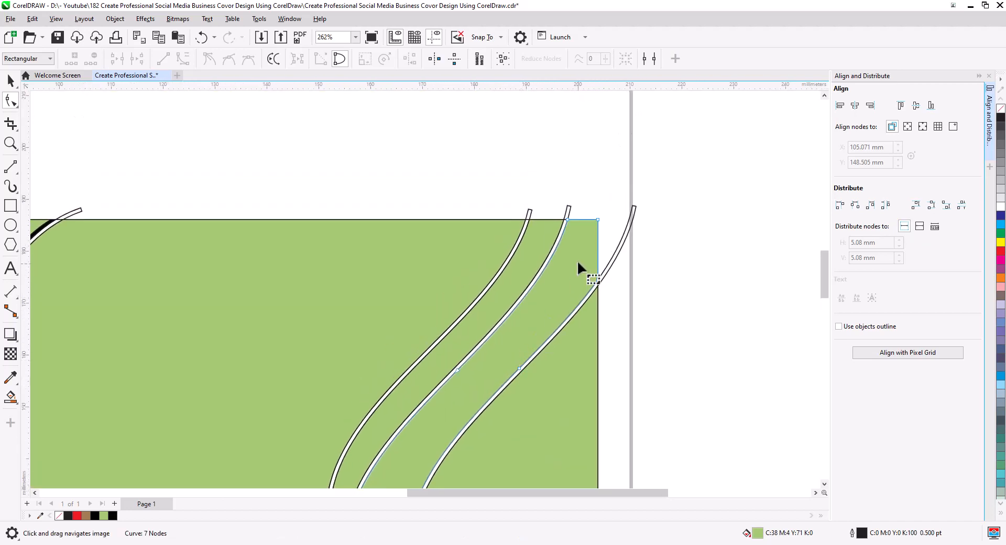
click(567, 220)
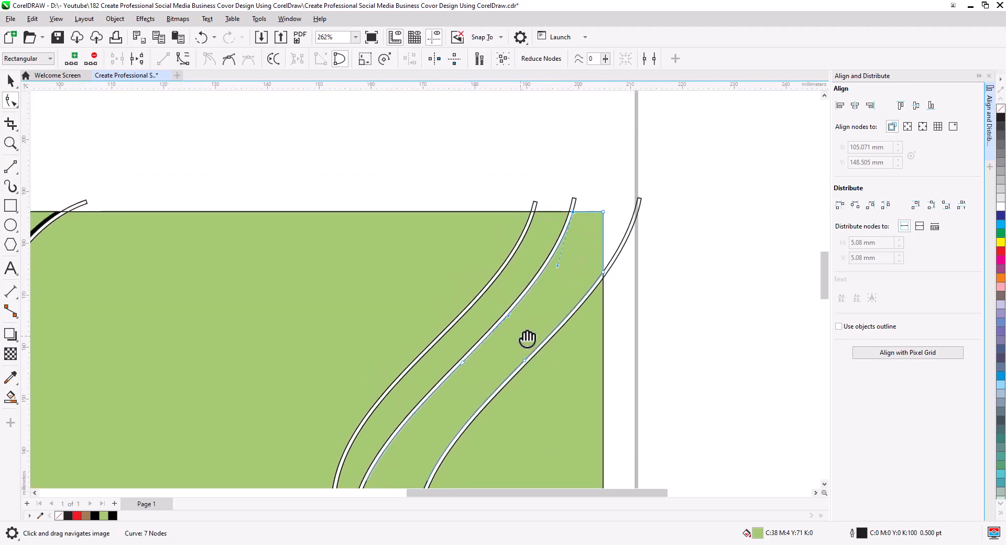
drag(527, 336, 621, 188)
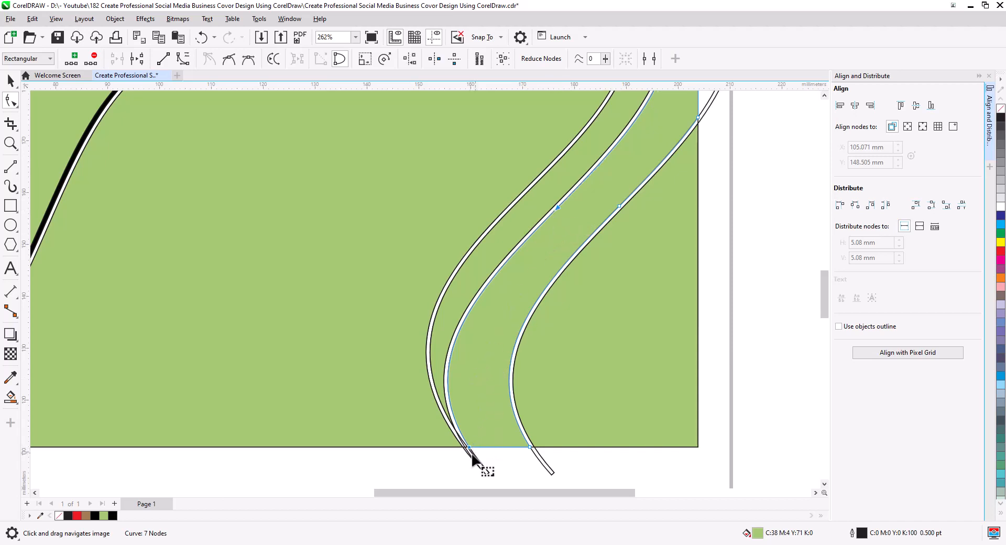
drag(469, 446, 474, 447)
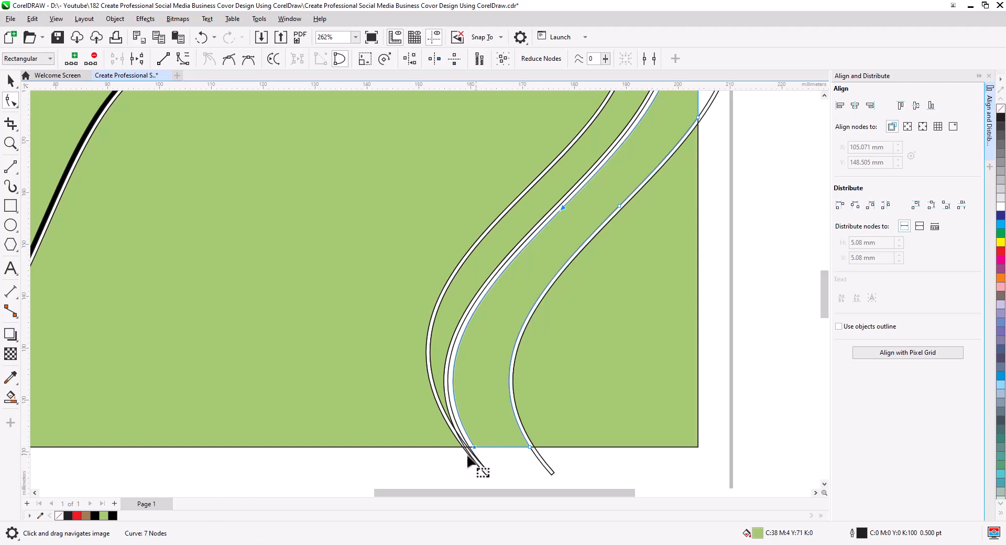
Smart-fill the thin gap beside the middle right-hand curve with black, C75 M68 Y65 K90.
click(10, 397)
scroll(461, 440, up, 2)
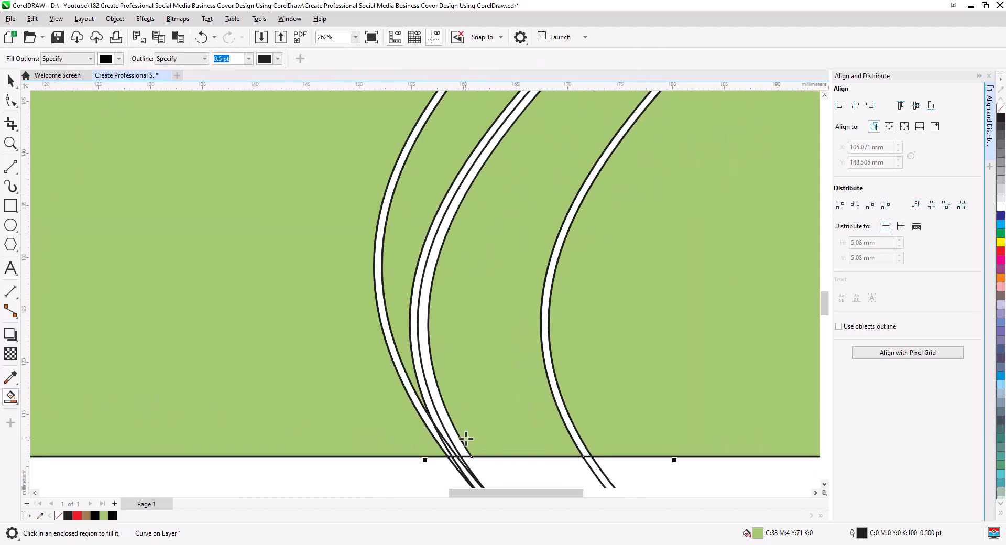
click(457, 440)
scroll(348, 386, down, 3)
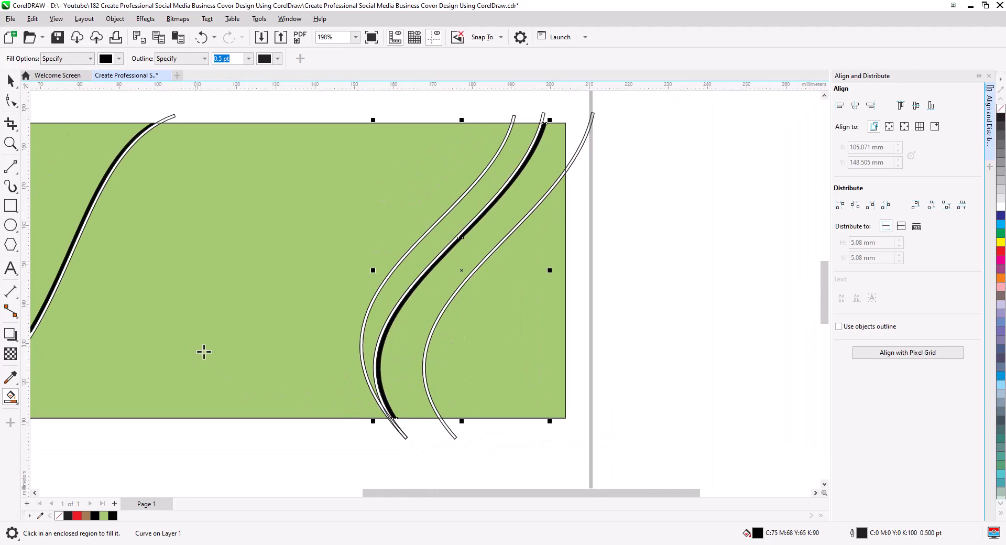
Weld the first and second right-hand strip curves into a single shape.
click(11, 80)
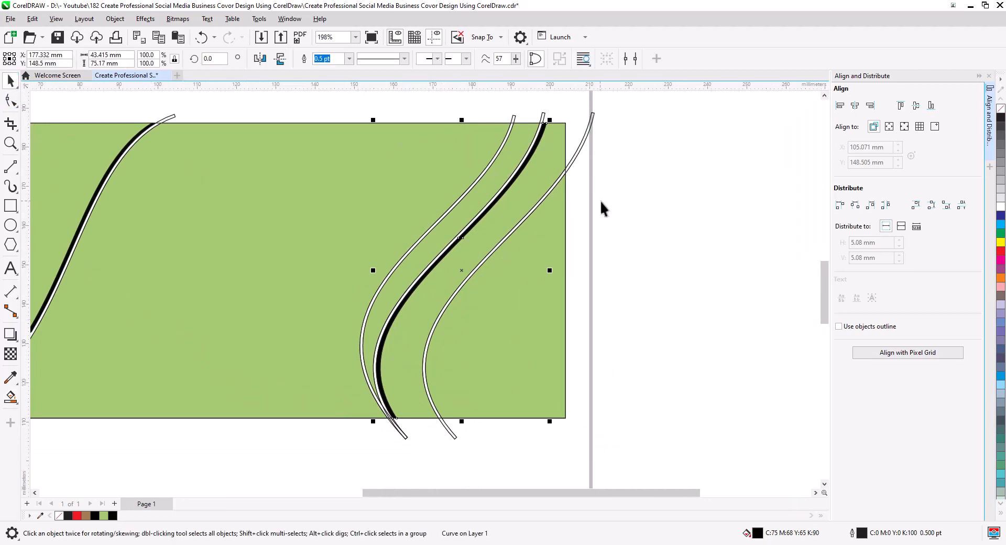
click(594, 248)
click(544, 120)
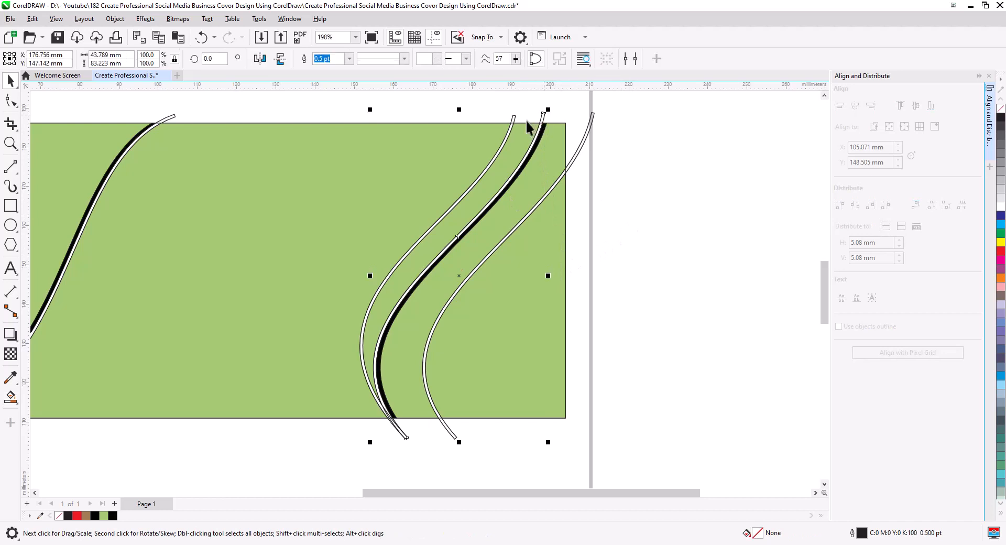
shift+click(511, 116)
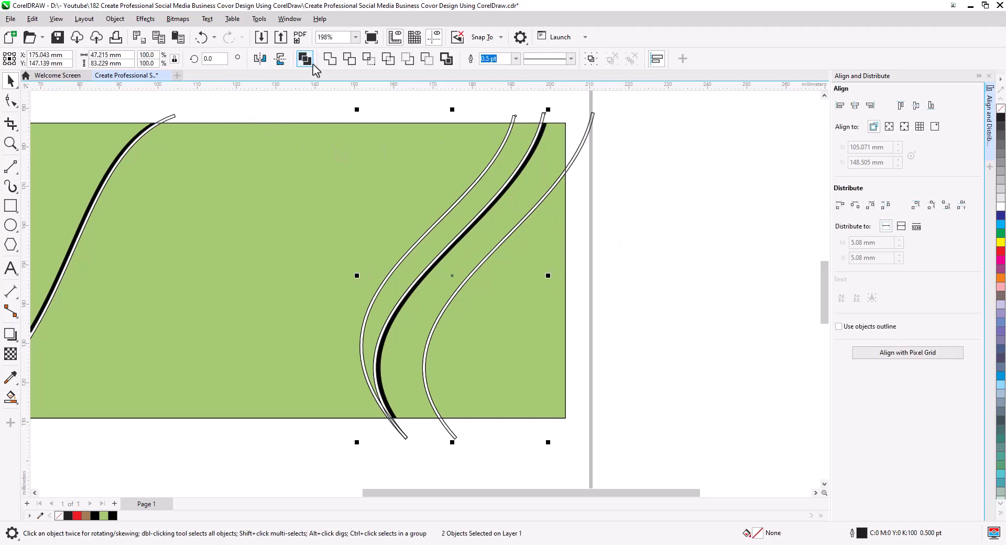
click(329, 62)
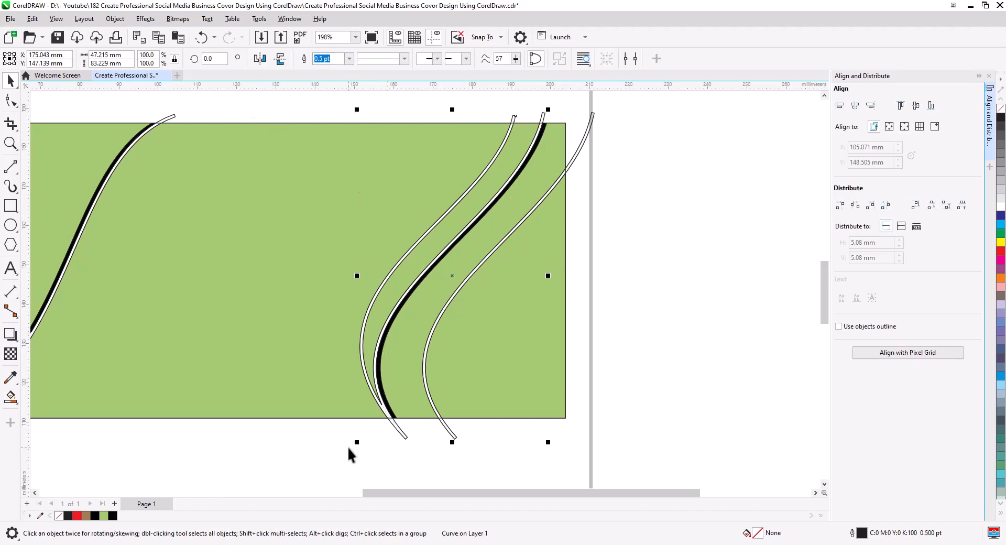
click(309, 439)
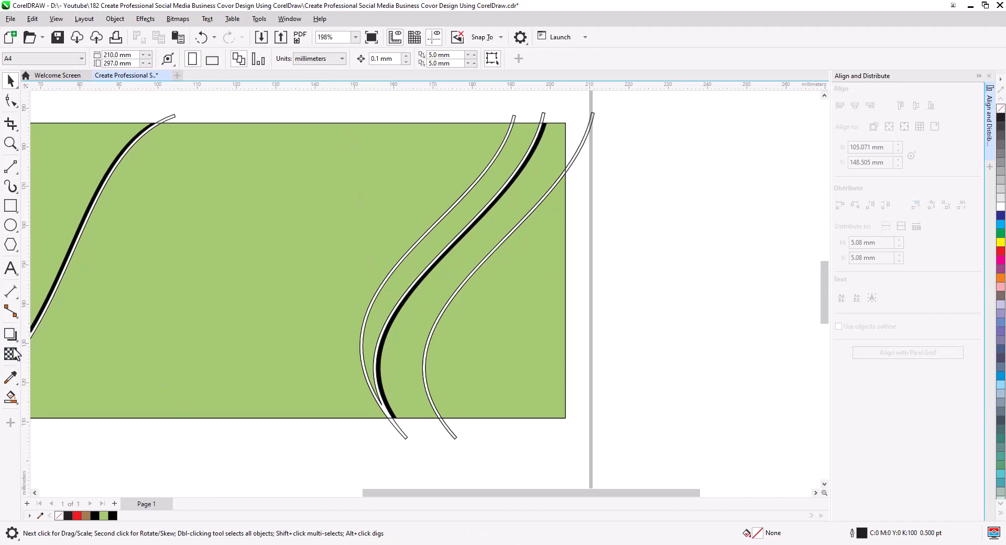
Smart-fill the welded strips and the outermost right-hand strip with bright green, C44 M0 Y100 K0.
click(11, 397)
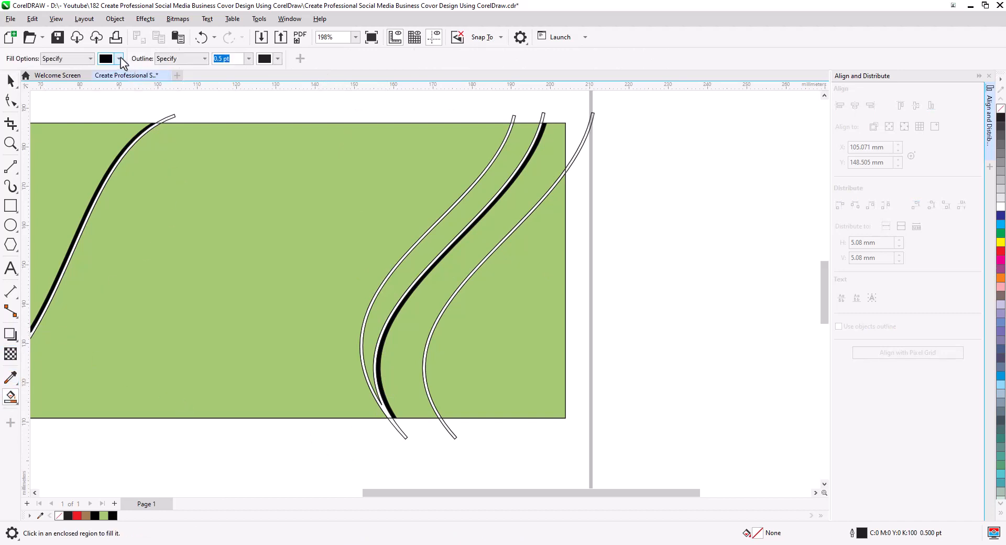
click(120, 59)
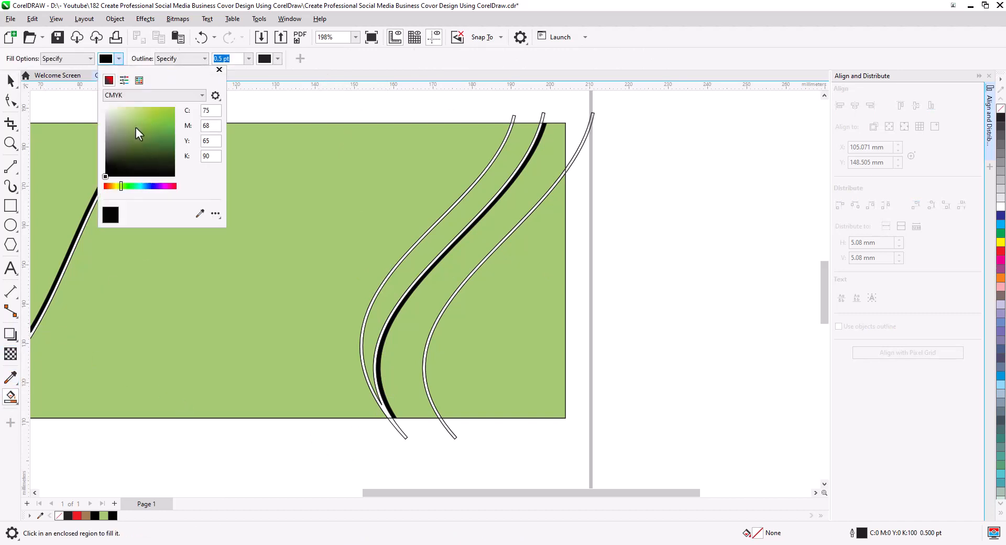
drag(136, 127, 168, 107)
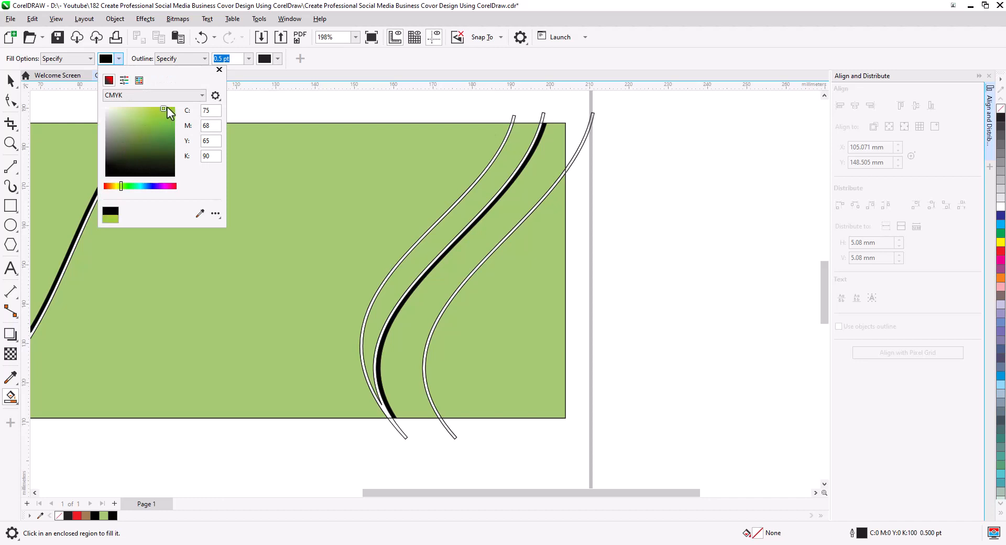
click(435, 410)
scroll(434, 411, up, 5)
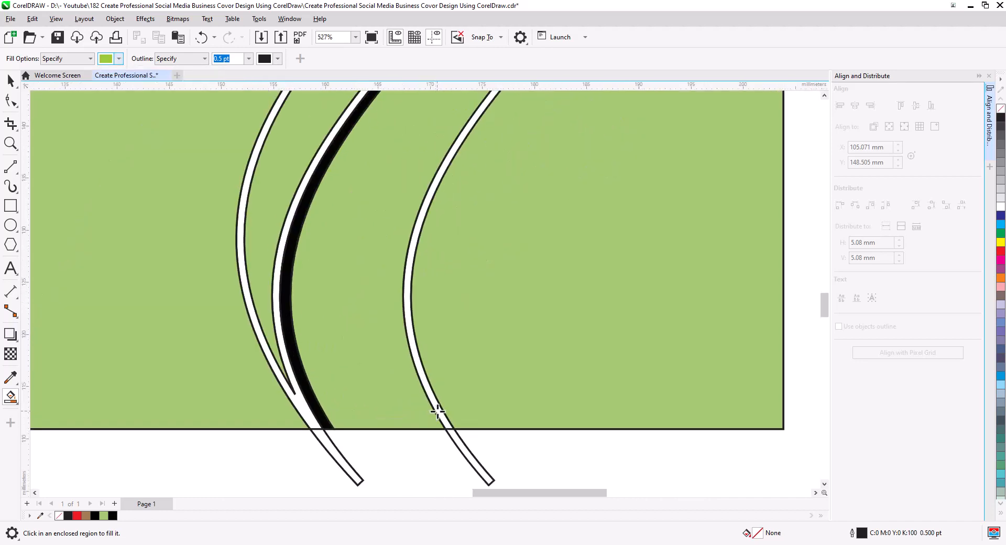
click(438, 412)
click(301, 416)
scroll(194, 398, down, 3)
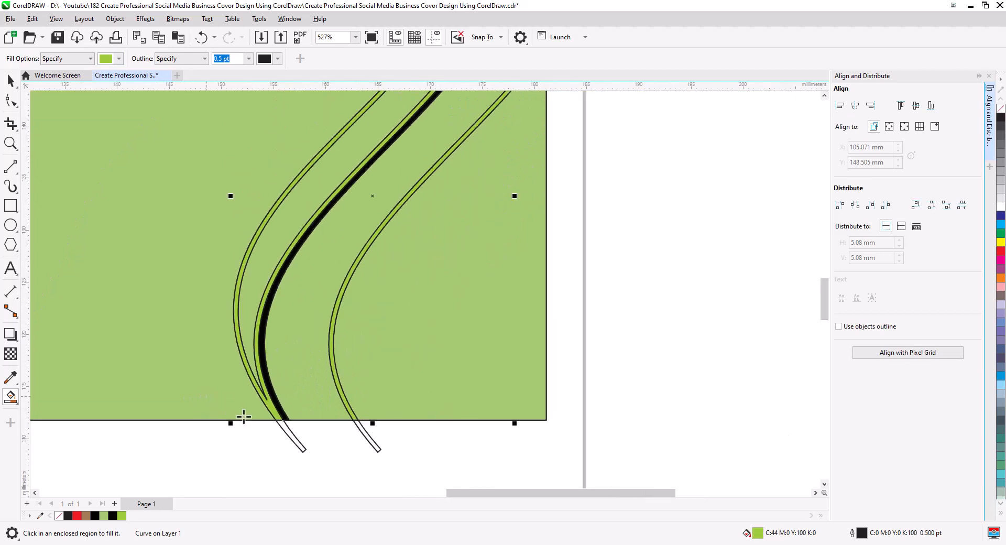
Smart-fill the forked white strip on the left part of the cover with the same bright green.
drag(219, 406, 522, 406)
drag(166, 404, 386, 403)
drag(238, 320, 599, 292)
scroll(566, 275, up, 2)
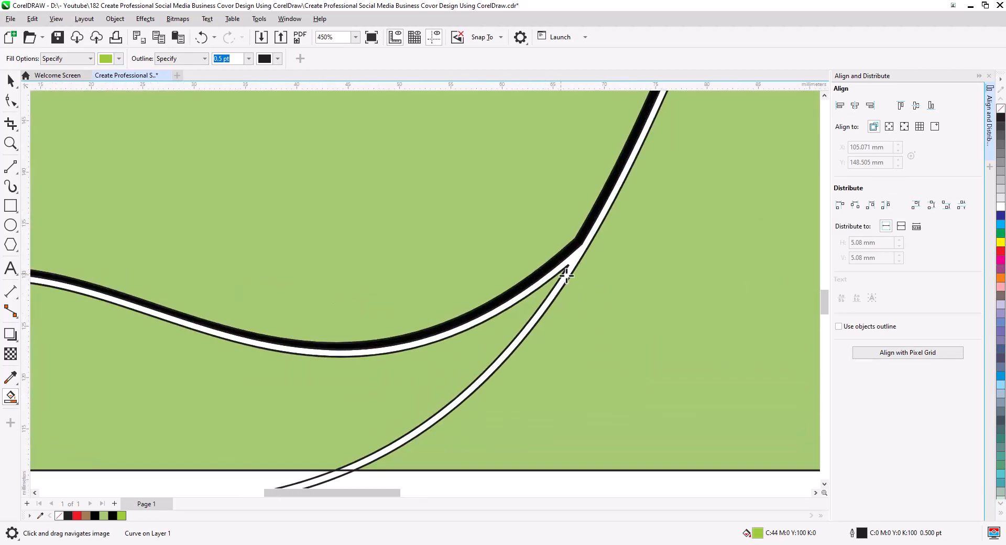
click(574, 263)
scroll(512, 306, down, 5)
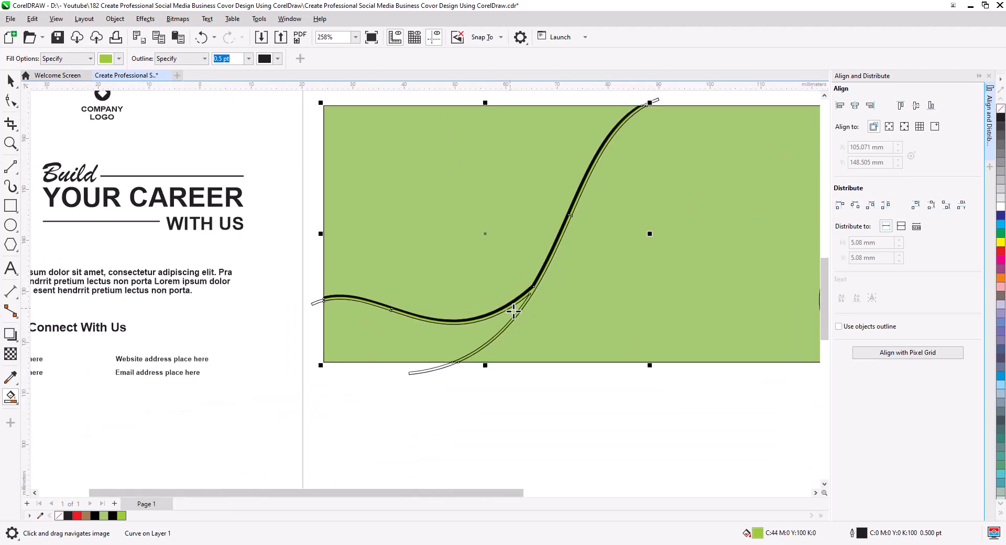
drag(550, 335, 421, 363)
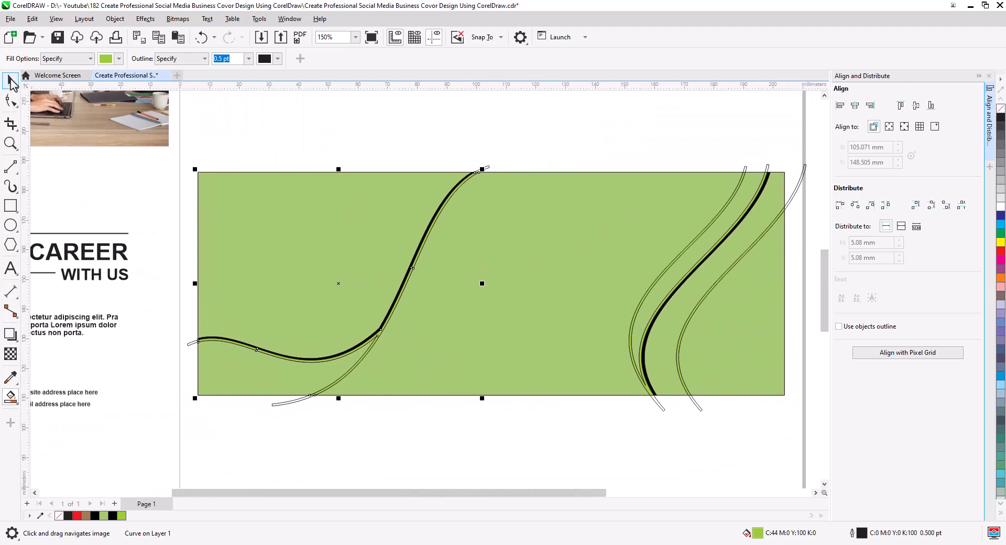
Delete the original unfilled strip curves whose ends stick out beyond the cover rectangle, on both the left and right sides.
click(10, 81)
click(283, 408)
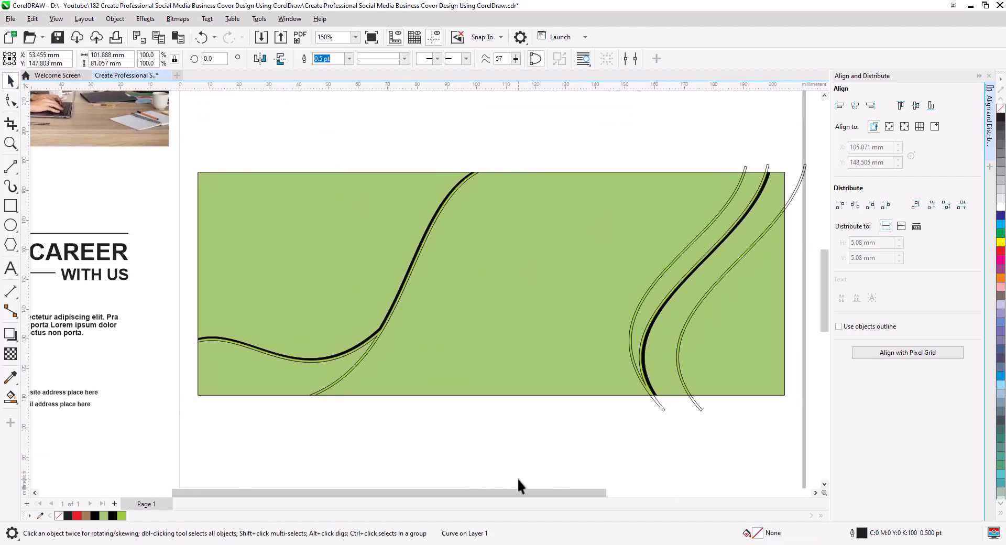
click(699, 408)
click(696, 423)
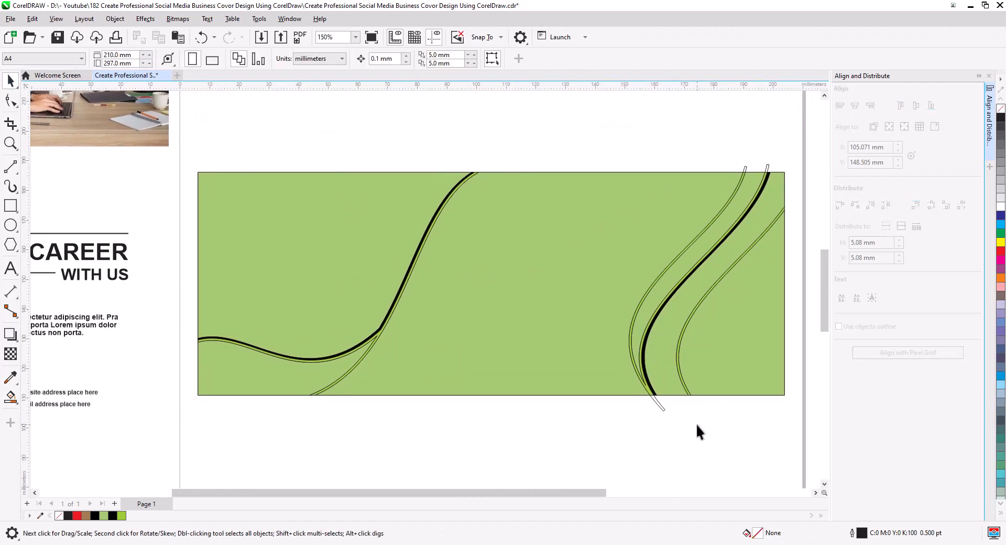
click(661, 409)
click(673, 433)
Combine the three bright green strip objects into one curve.
click(759, 239)
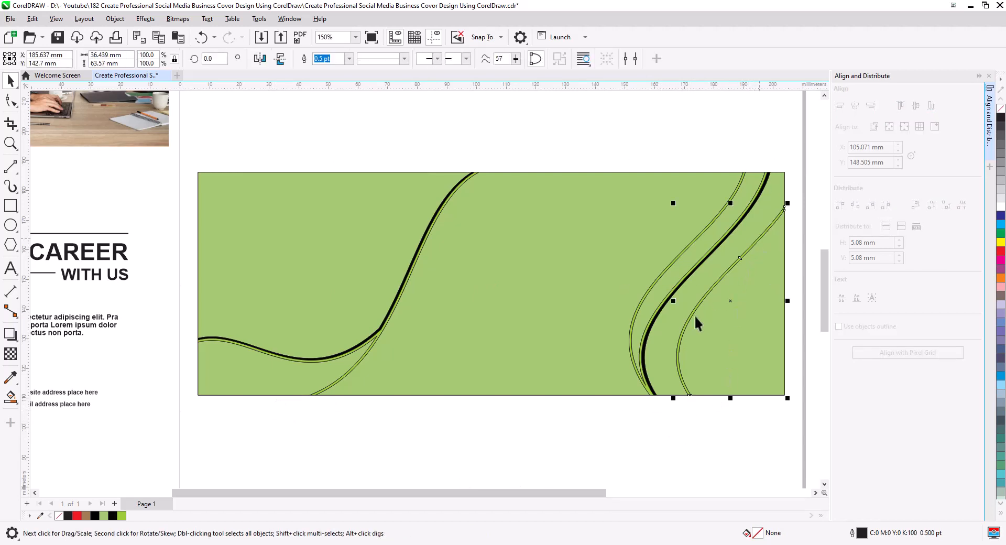
shift+click(648, 390)
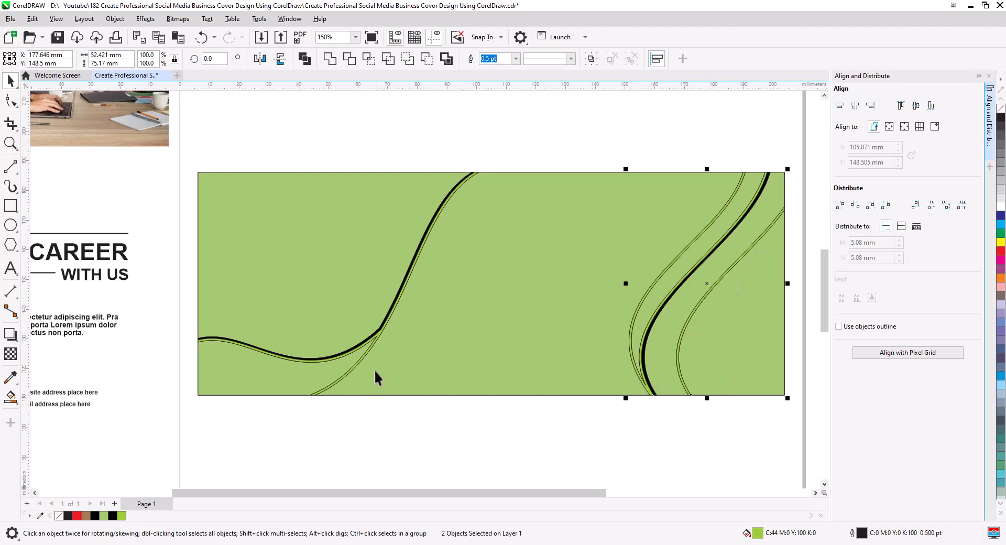
shift+click(379, 340)
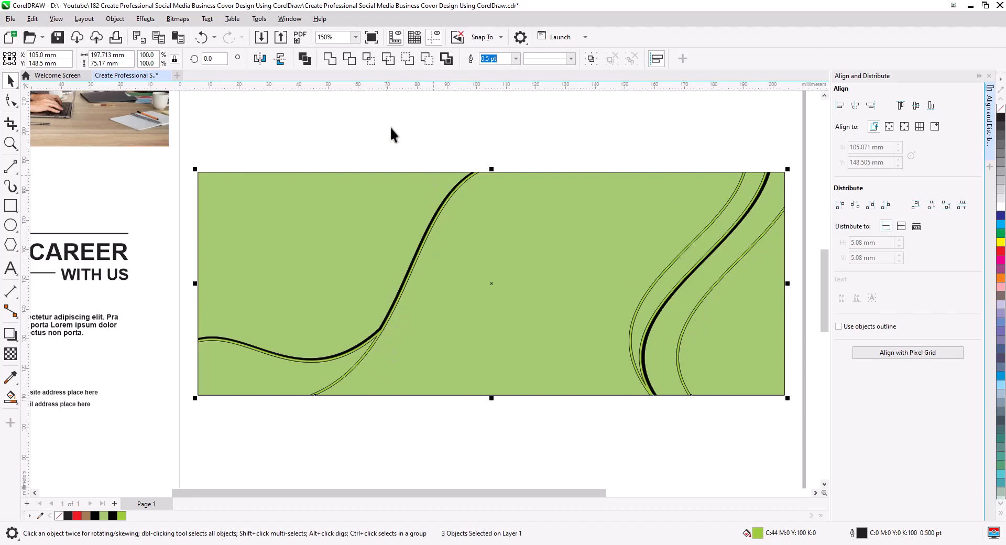
click(304, 59)
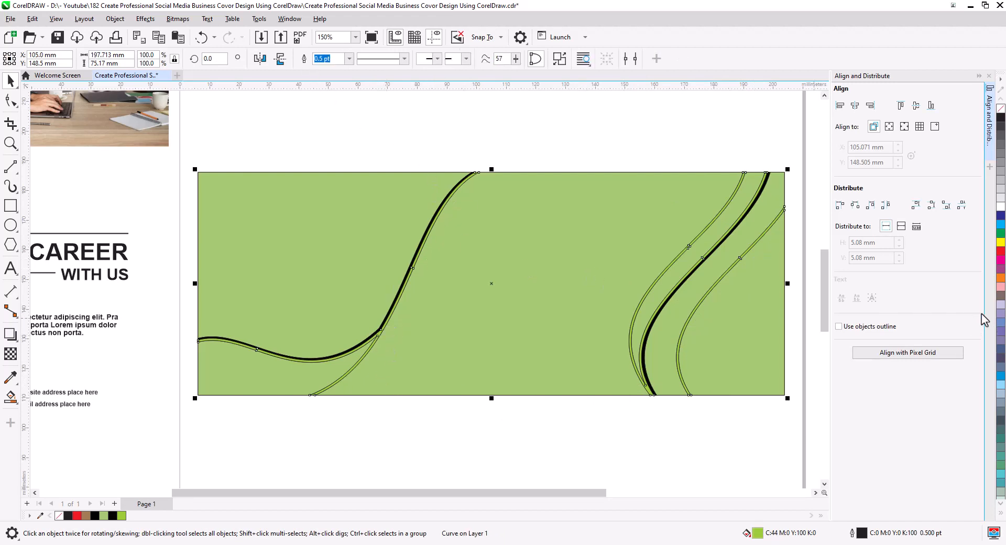
Fill the combined strips with white and remove their outline.
click(1000, 207)
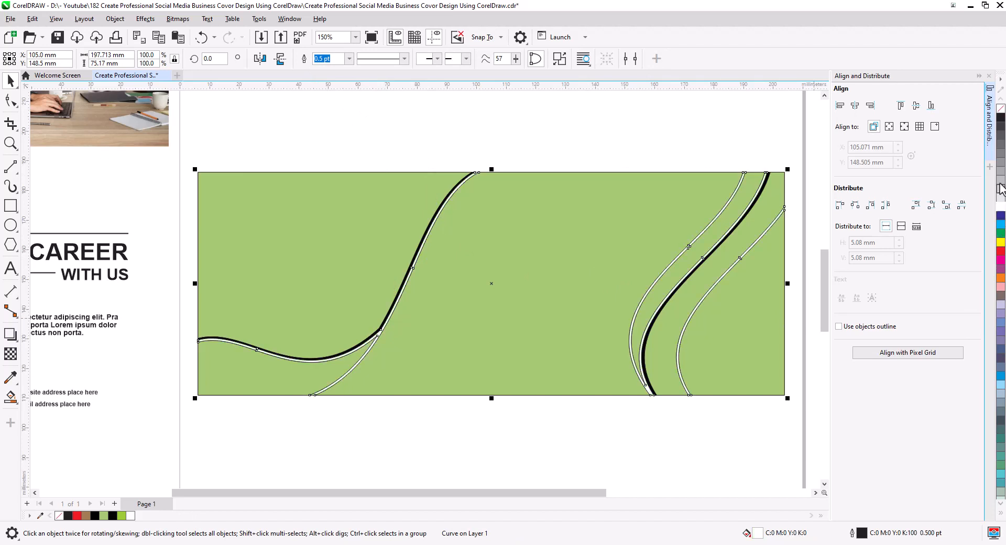
right_click(1000, 108)
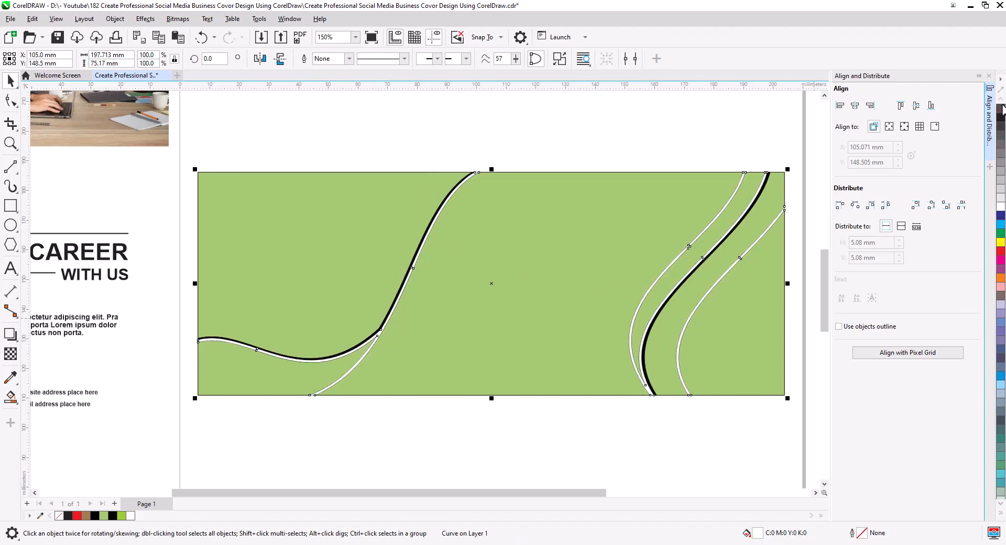
click(759, 144)
Combine the left and right black accent strips into one curve and remove its outline.
click(403, 279)
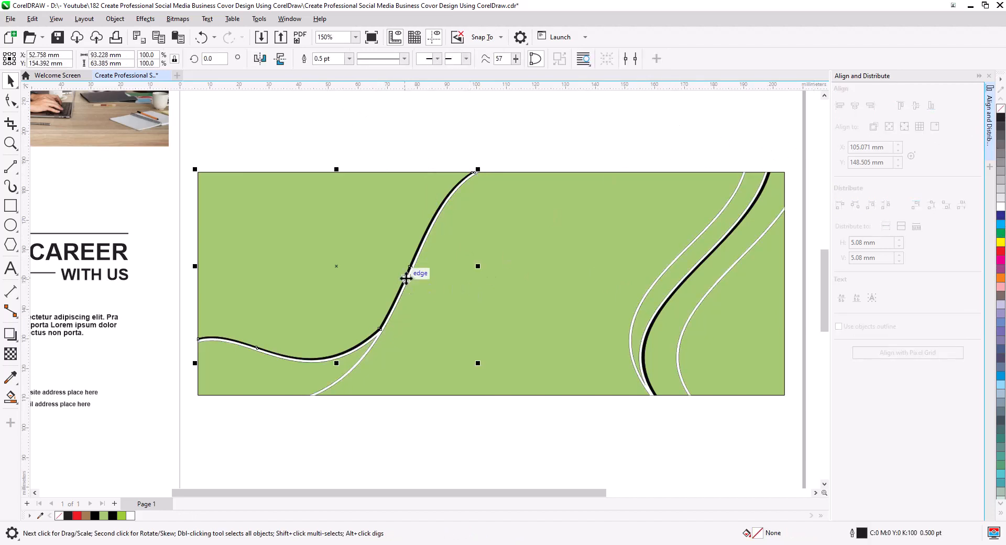
shift+click(653, 326)
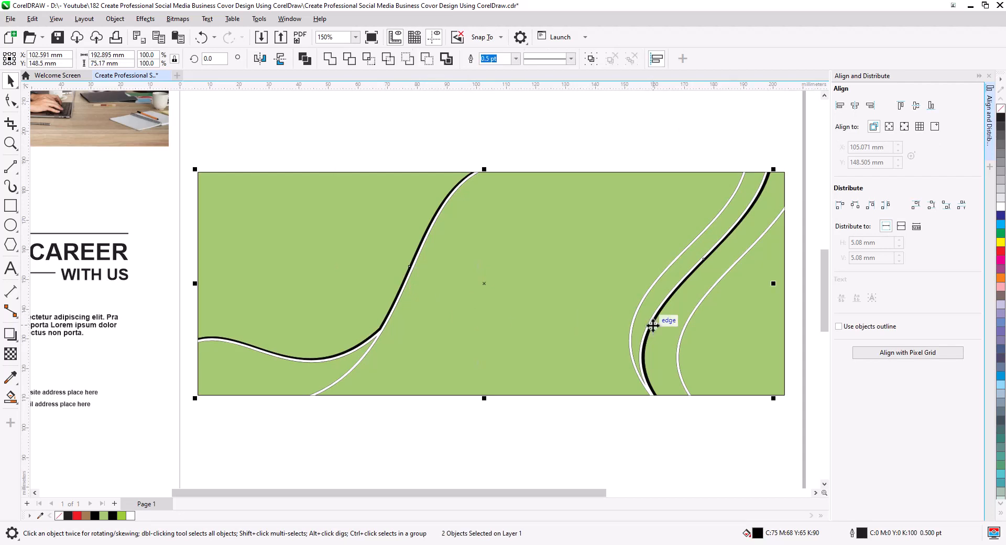
click(305, 59)
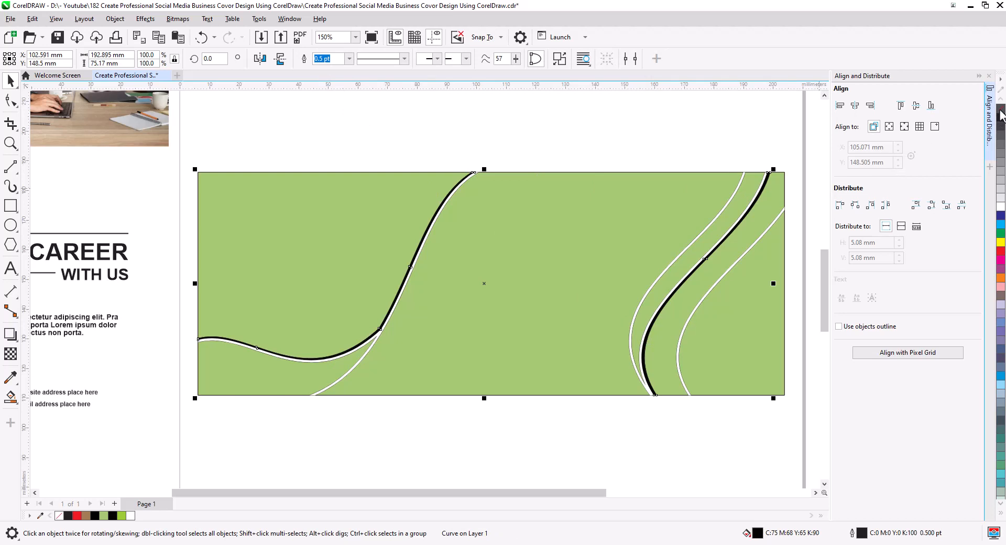
click(530, 137)
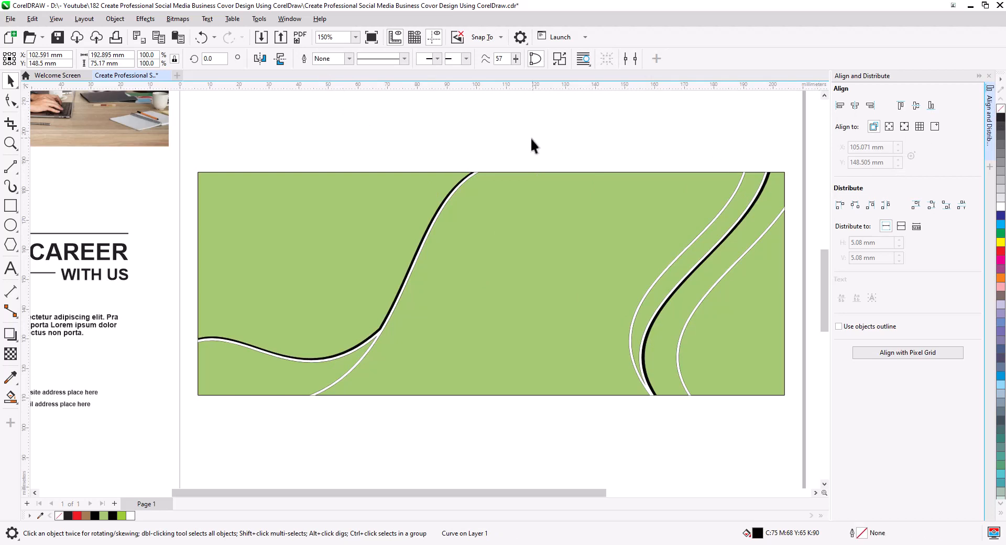
Fill the lower left region and the three right-hand bands with brown, R161 G122 B81.
click(254, 381)
shift+click(680, 354)
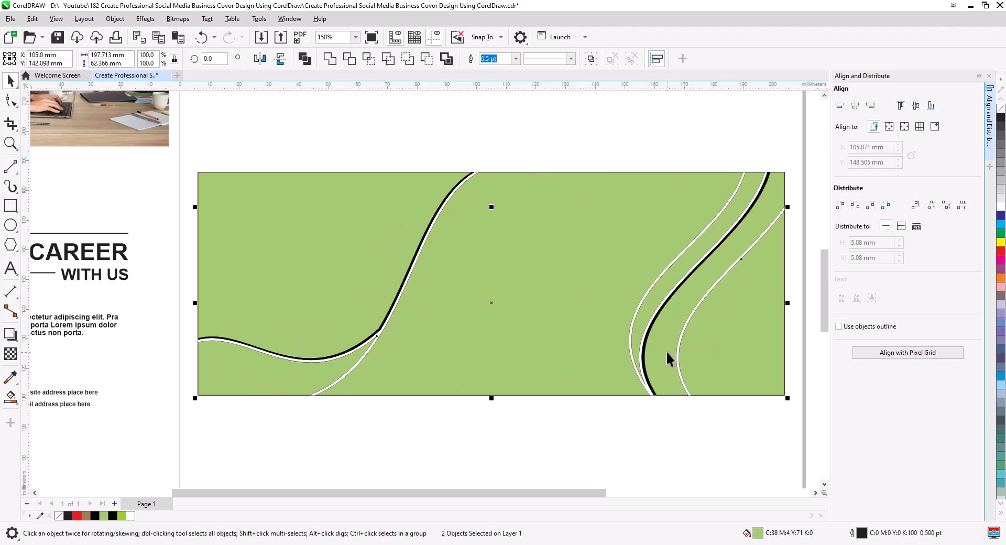
shift+click(649, 335)
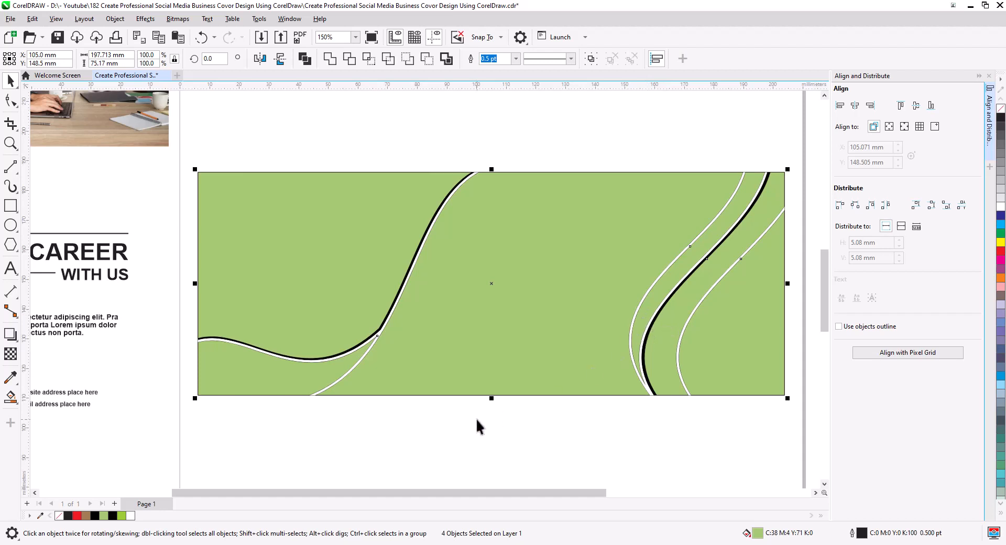
click(86, 515)
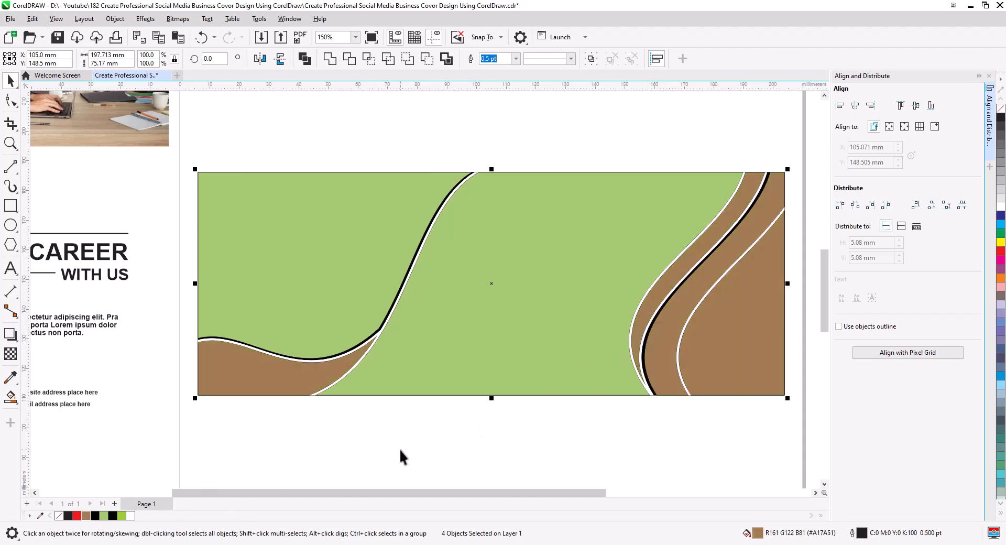
click(473, 440)
Fill the large central region of the cover with black.
click(482, 321)
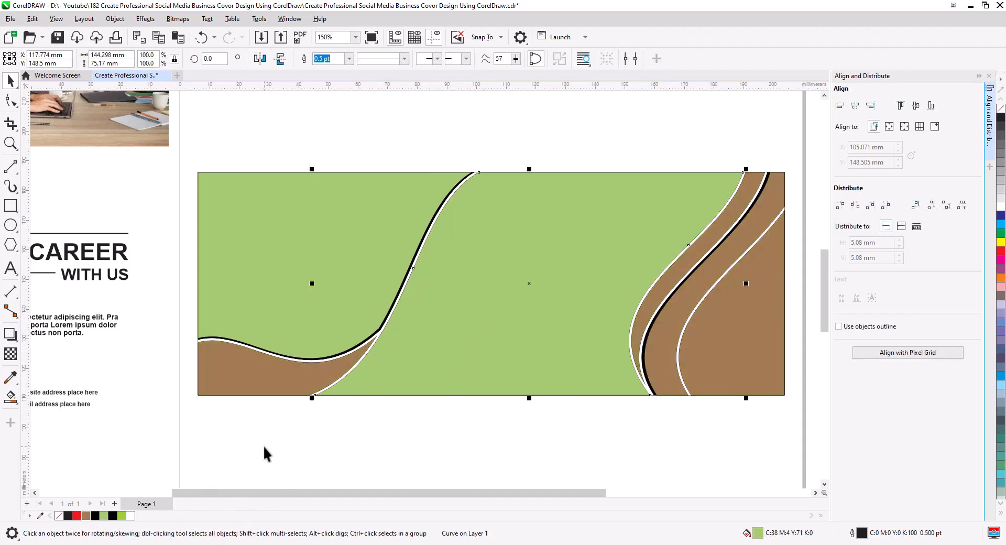
click(112, 515)
click(383, 458)
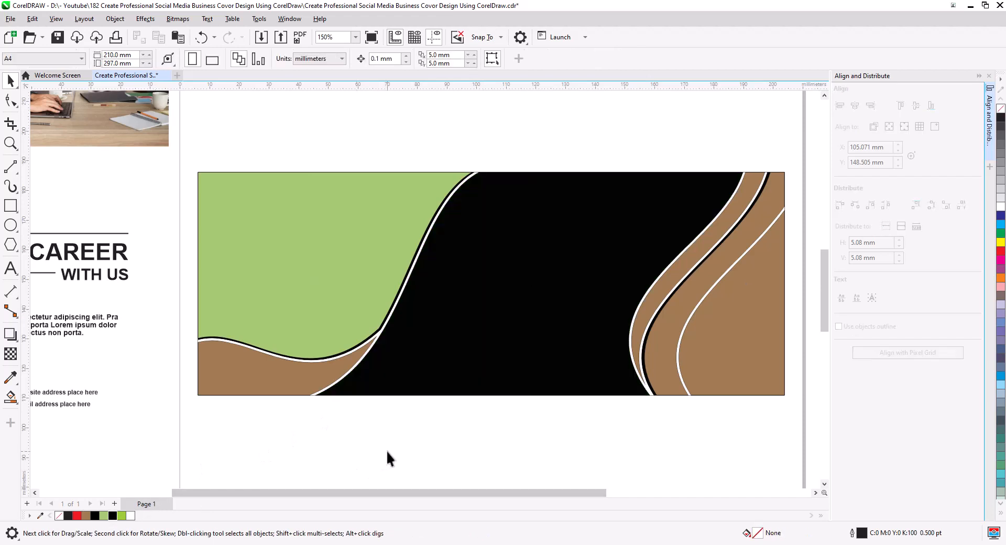
Clear the fill of the upper left region and PowerClip the office photo inside it.
click(308, 258)
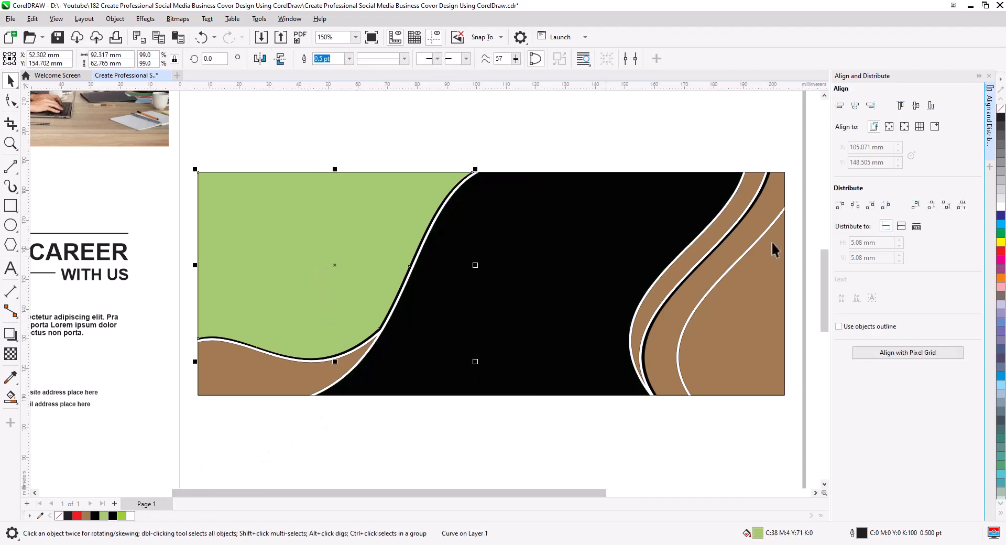
click(1001, 108)
right_click(136, 114)
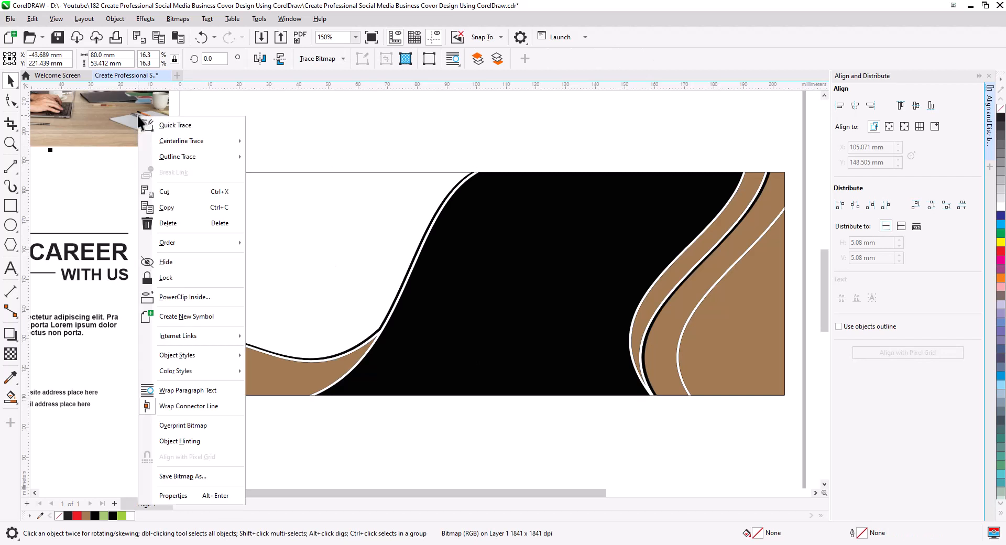
click(184, 297)
click(291, 250)
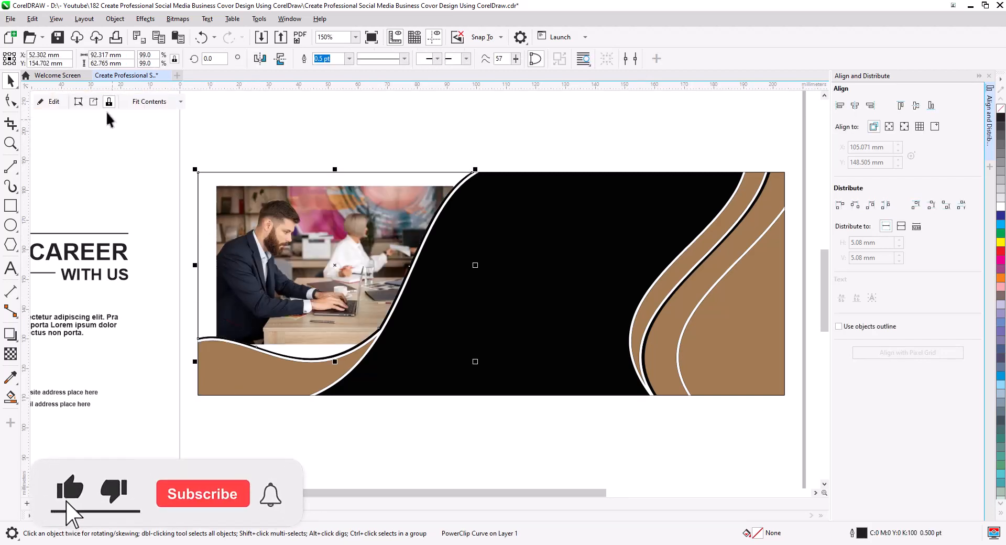
Enlarge the clipped office photo to about 104 by 69 mm and position it to cover the whole upper left region.
click(55, 102)
click(291, 270)
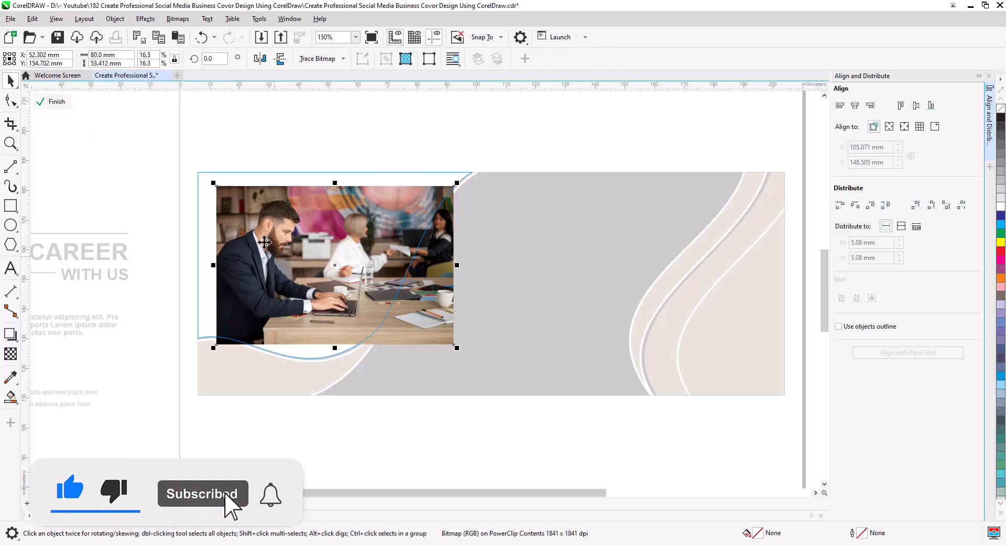
drag(213, 182, 190, 163)
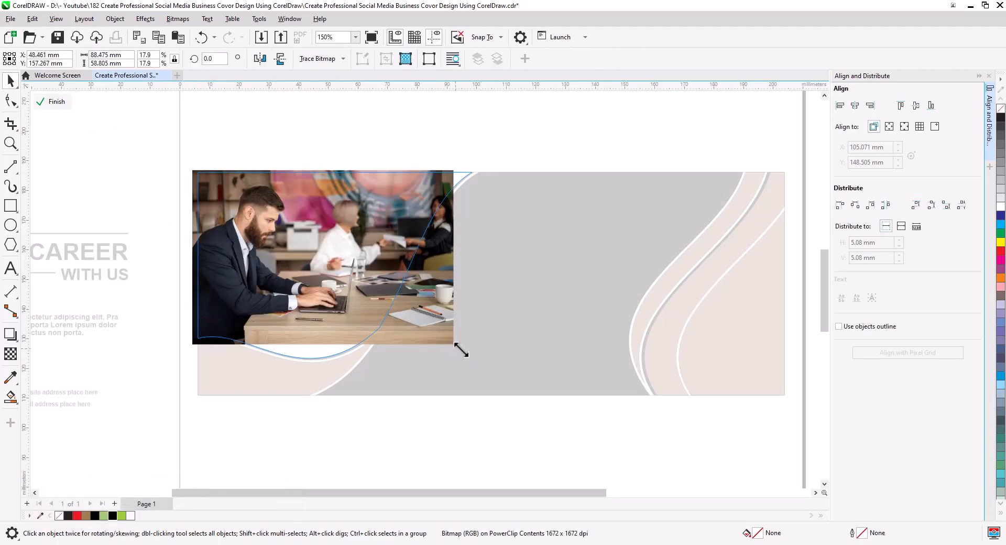
drag(459, 350, 504, 379)
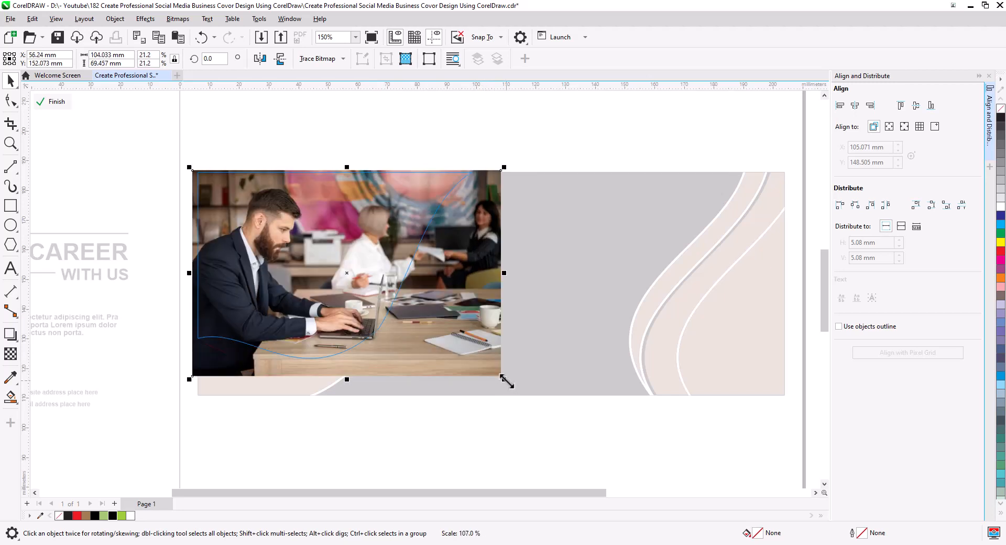
drag(332, 310, 336, 310)
click(58, 101)
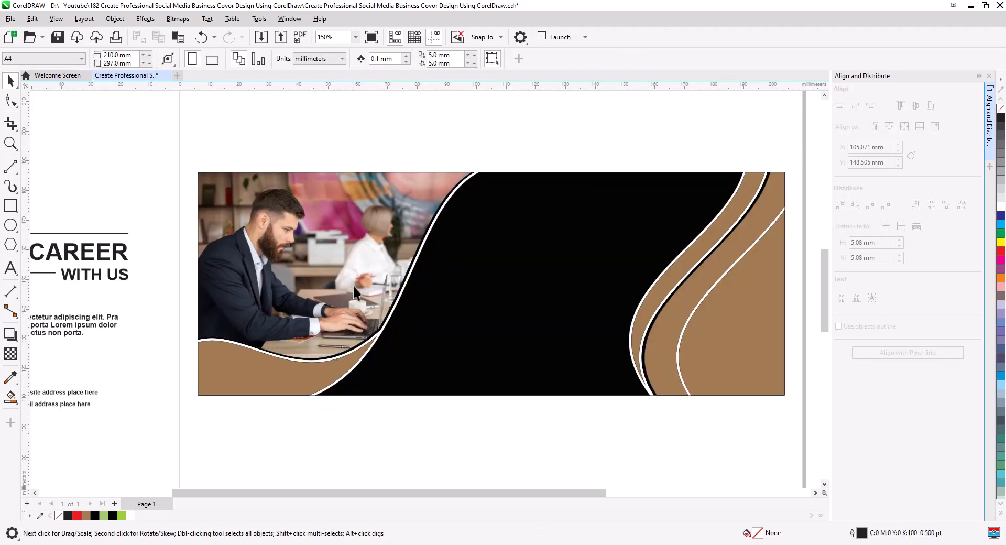
click(334, 261)
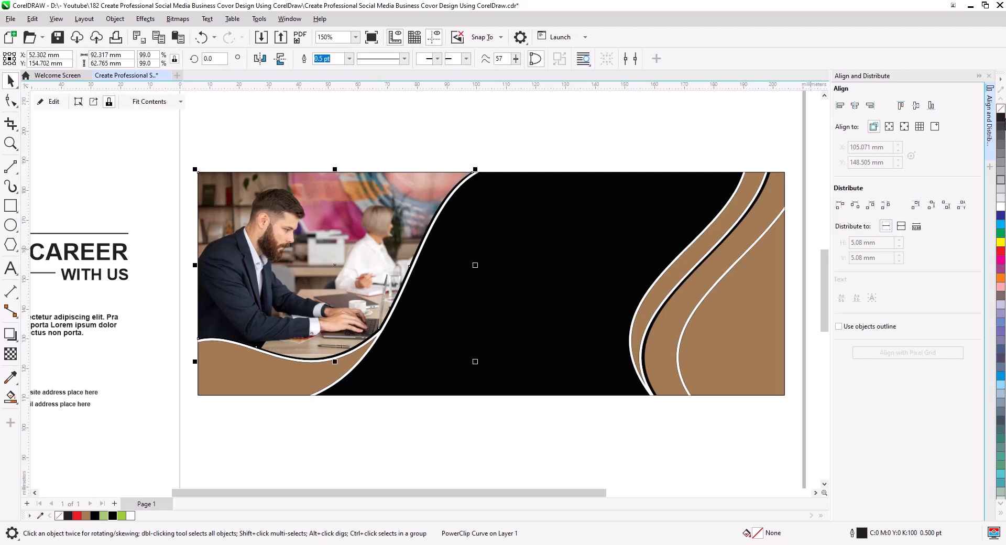
click(618, 129)
scroll(380, 267, down, 1)
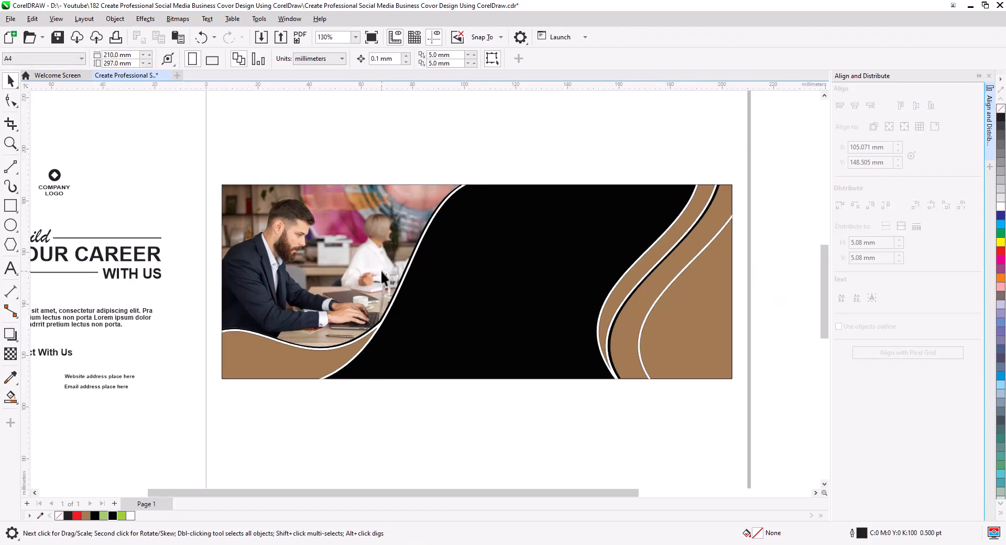
Move the company logo and its text onto the lower part of the cover's right brown region.
drag(431, 311, 364, 298)
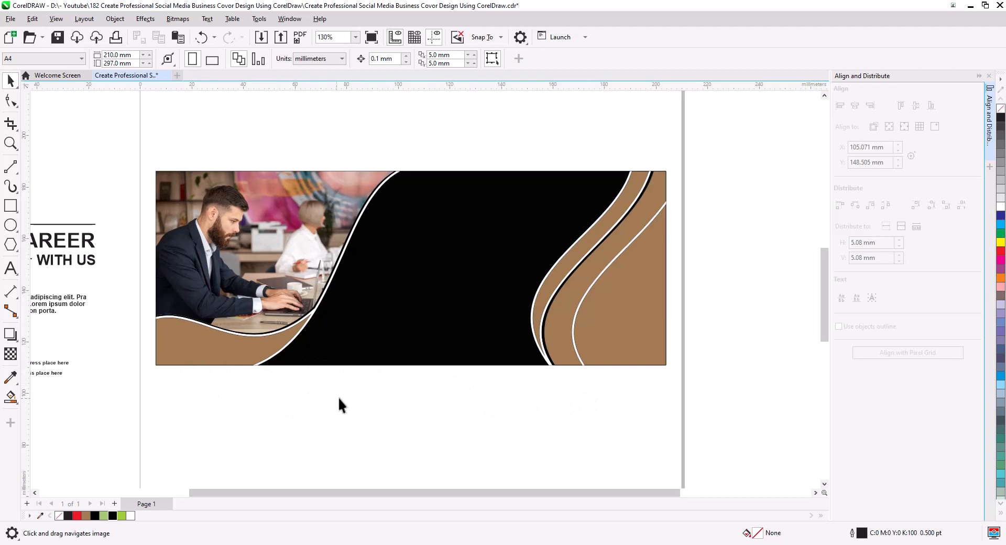
drag(269, 392, 393, 407)
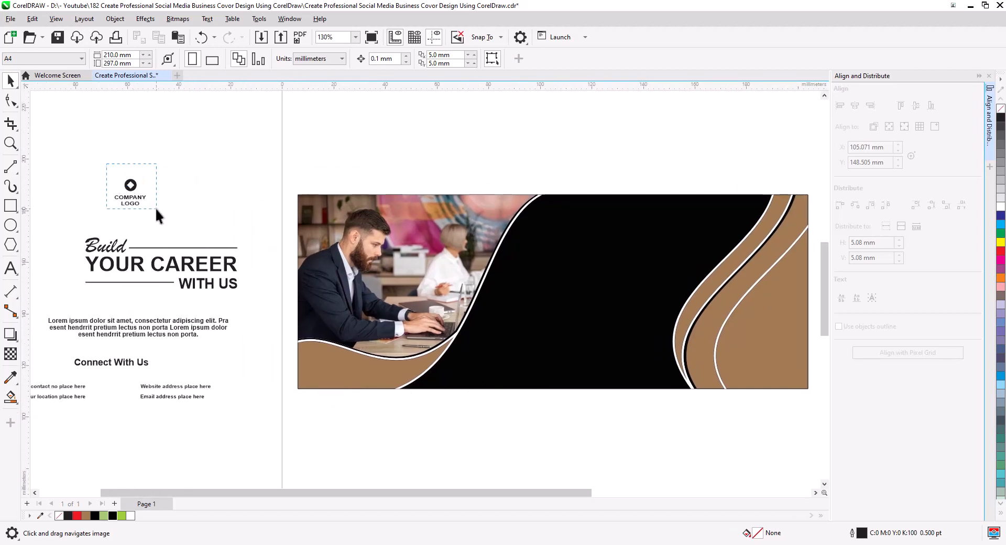
drag(156, 209, 156, 209)
scroll(155, 262, down, 1)
drag(155, 262, 269, 264)
drag(260, 214, 743, 343)
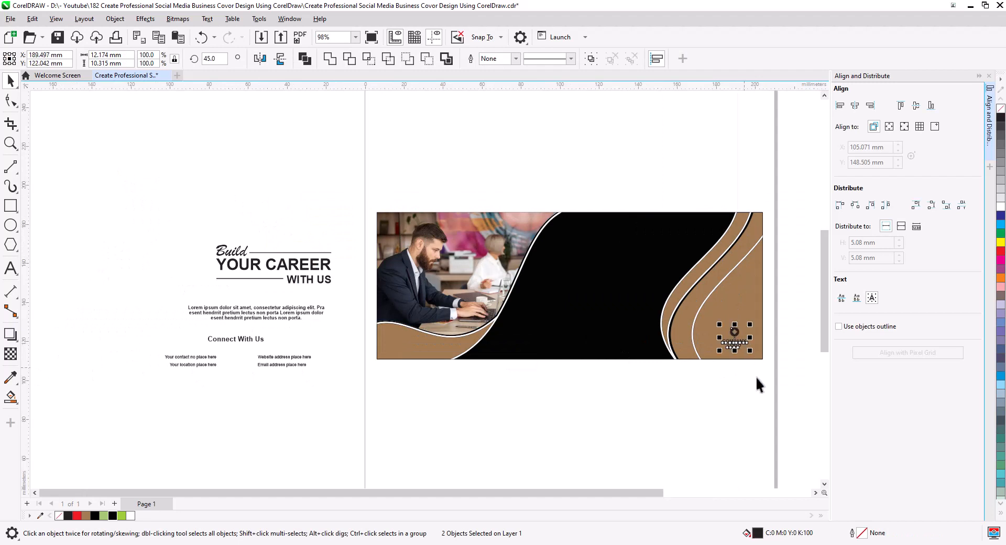
Fill the company logo with white, enlarge it to about 18 by 16 mm and shift it slightly away from the cover's right edge.
drag(755, 379, 641, 386)
scroll(642, 386, up, 2)
scroll(644, 388, up, 1)
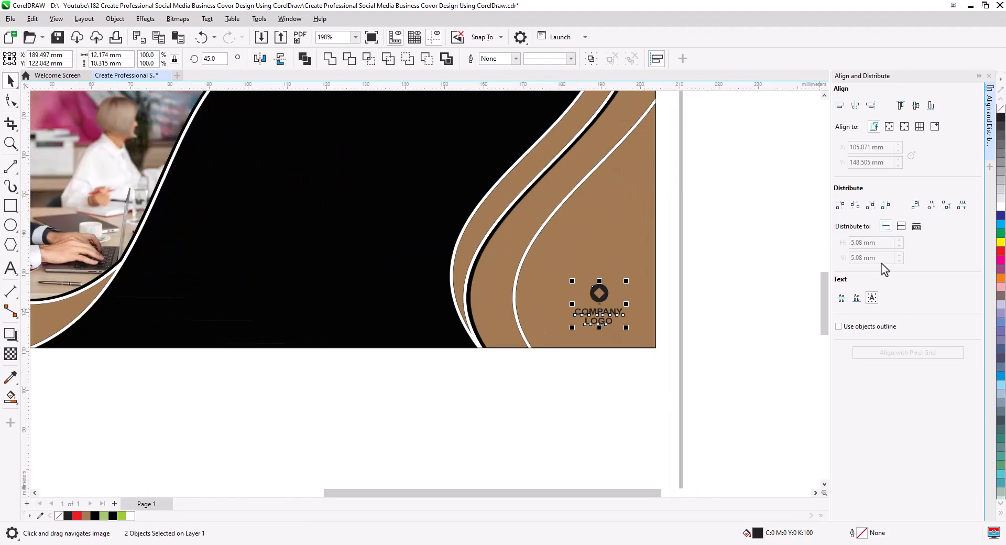
click(1000, 208)
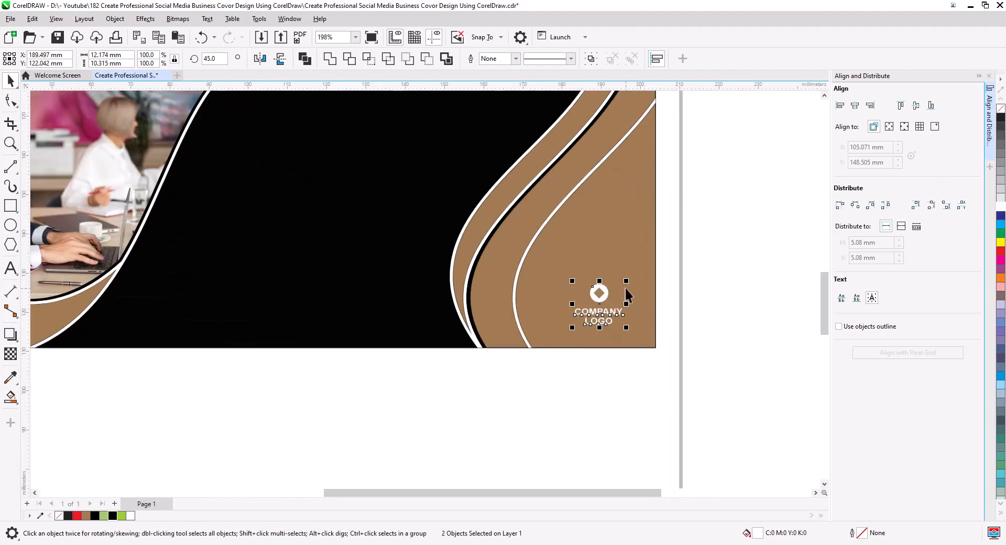
drag(626, 280, 647, 254)
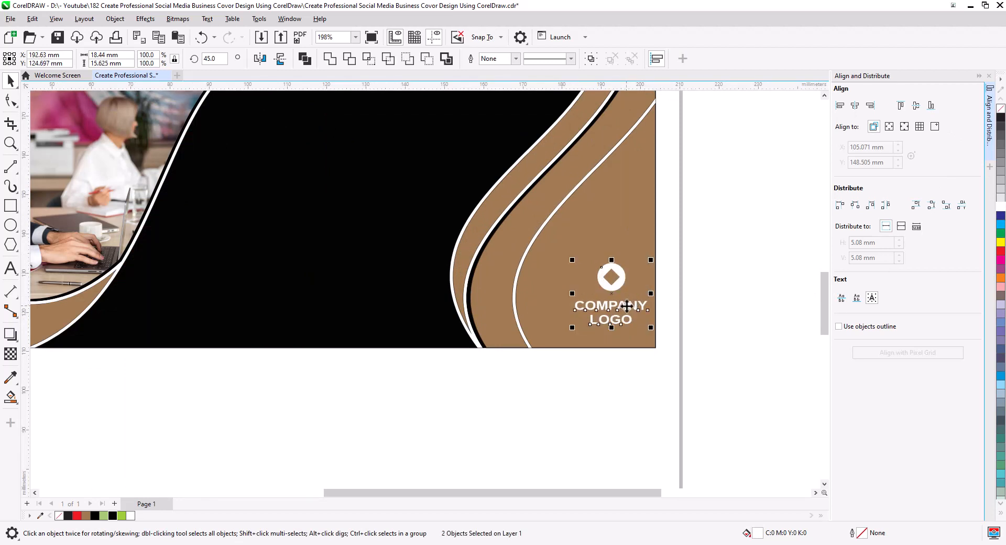
drag(620, 314, 605, 312)
click(610, 352)
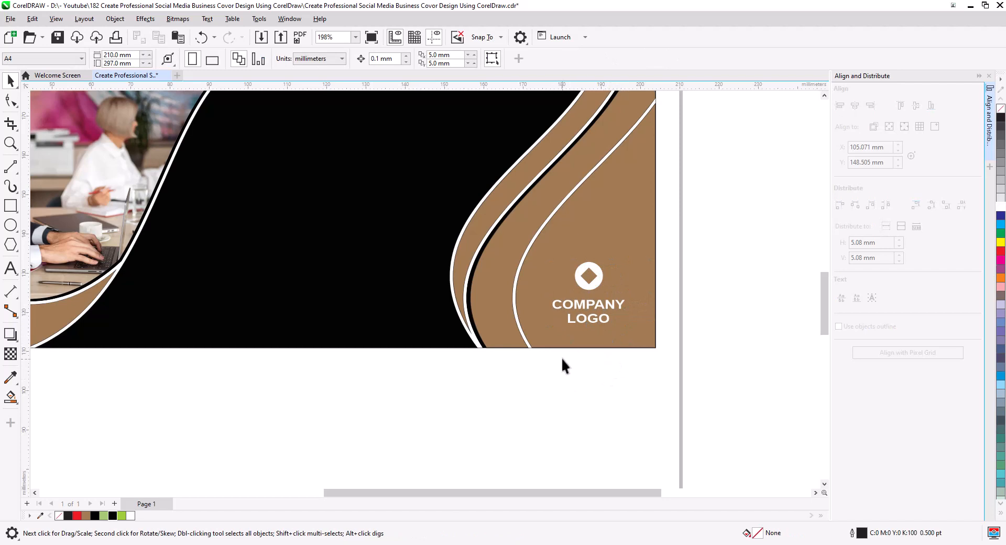
Move the "Build YOUR CAREER WITH US" heading with its lines onto the upper black region and fill it with white.
scroll(565, 364, down, 4)
drag(549, 396, 600, 368)
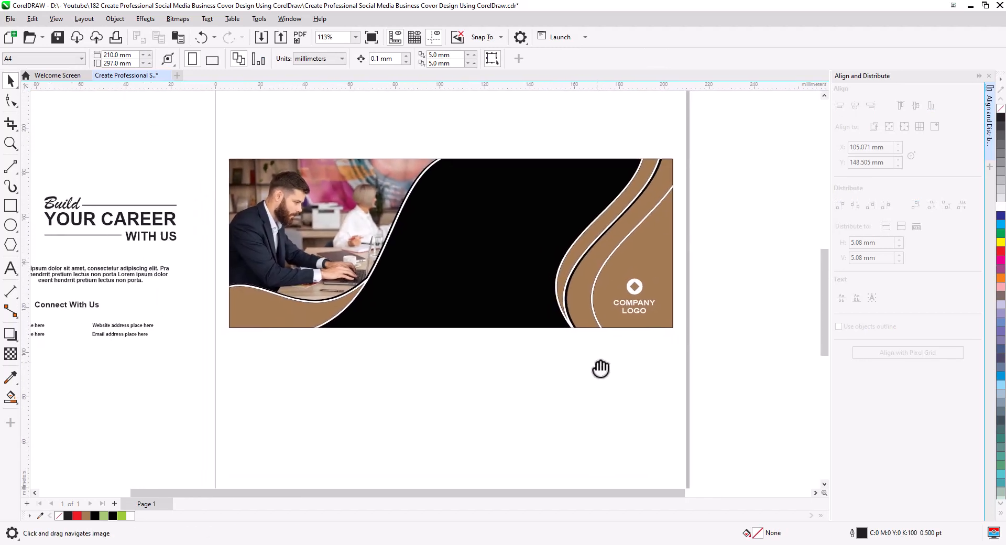
drag(391, 366, 468, 369)
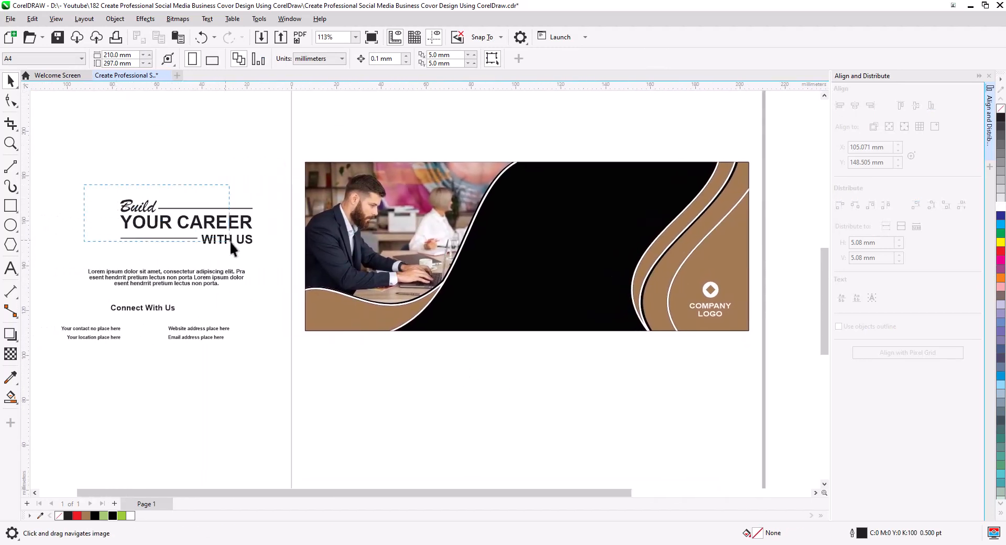
drag(229, 241, 632, 212)
click(999, 208)
Give the two horizontal lines beside "Build" and "WITH US" a white outline.
scroll(598, 172, up, 3)
click(589, 180)
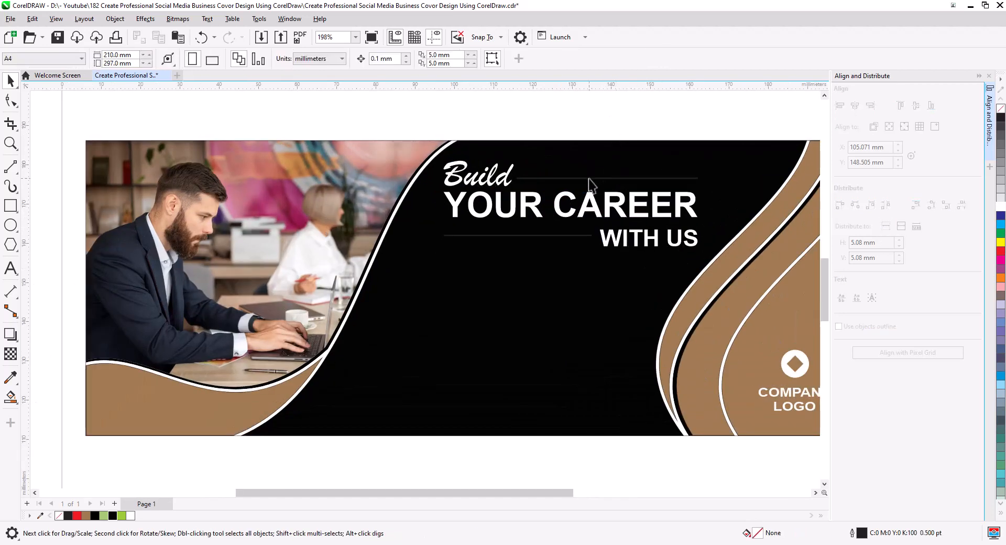
shift+click(541, 235)
right_click(999, 209)
click(686, 124)
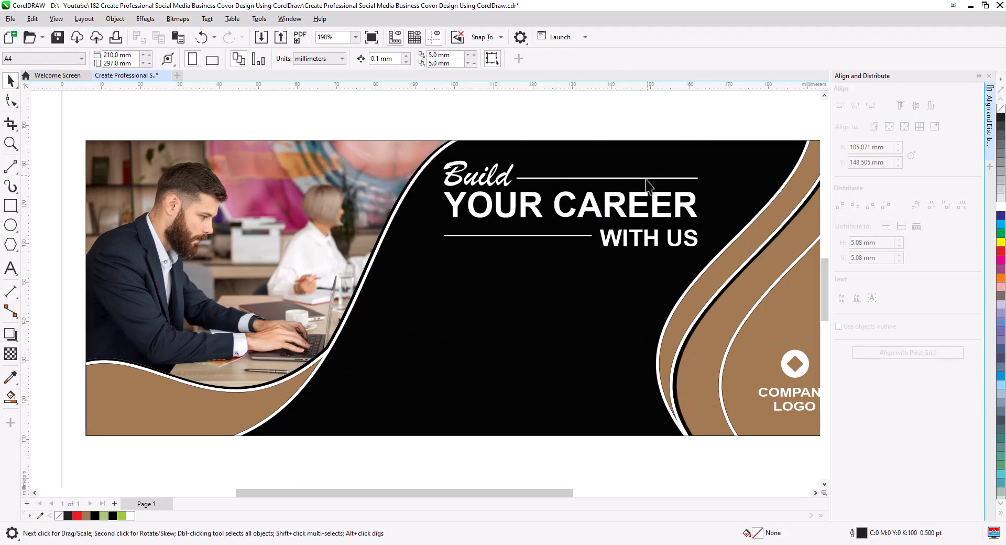
Fill the "YOUR CAREER" text with brown, R161 G122 B81, and nudge it slightly downward between the two lines.
click(645, 217)
click(86, 516)
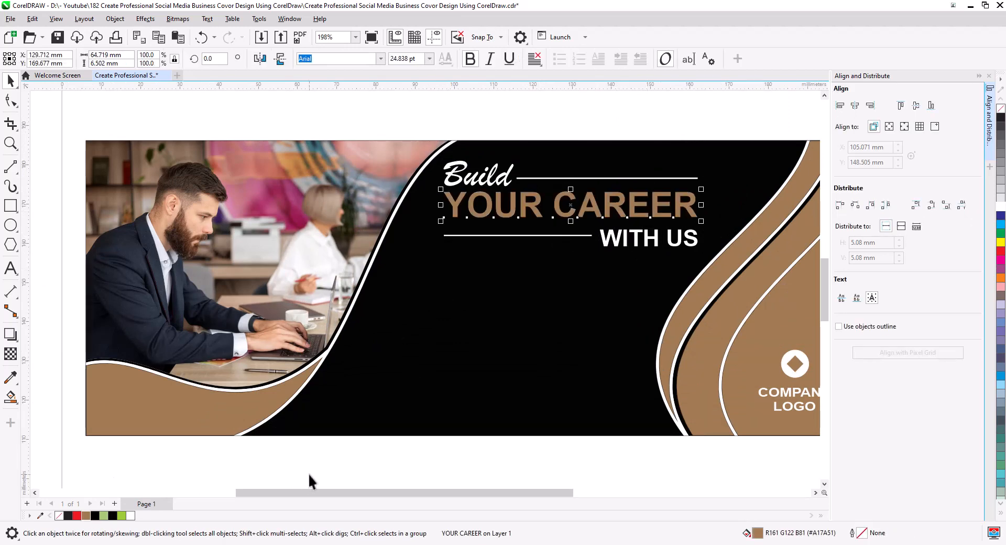
click(465, 460)
click(566, 222)
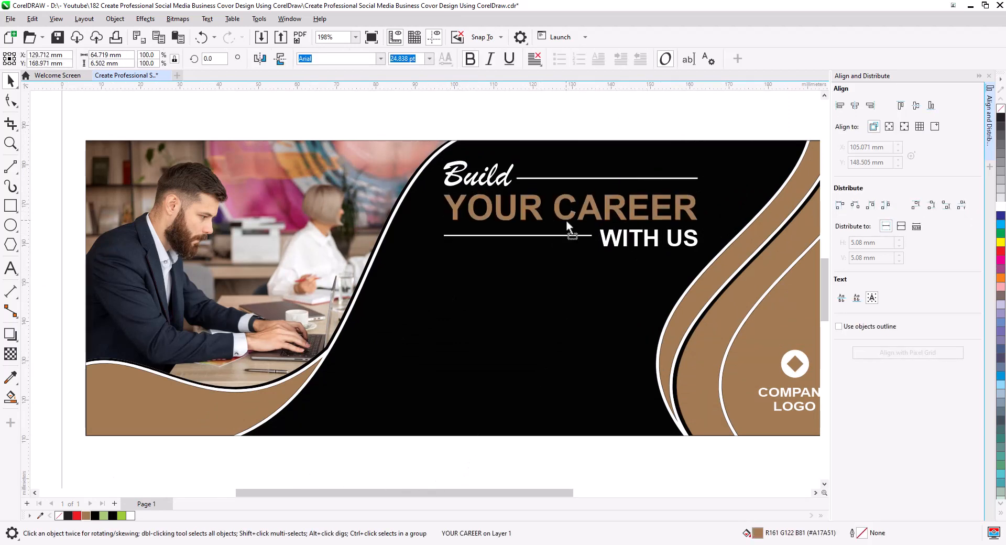
key(Down)
click(601, 123)
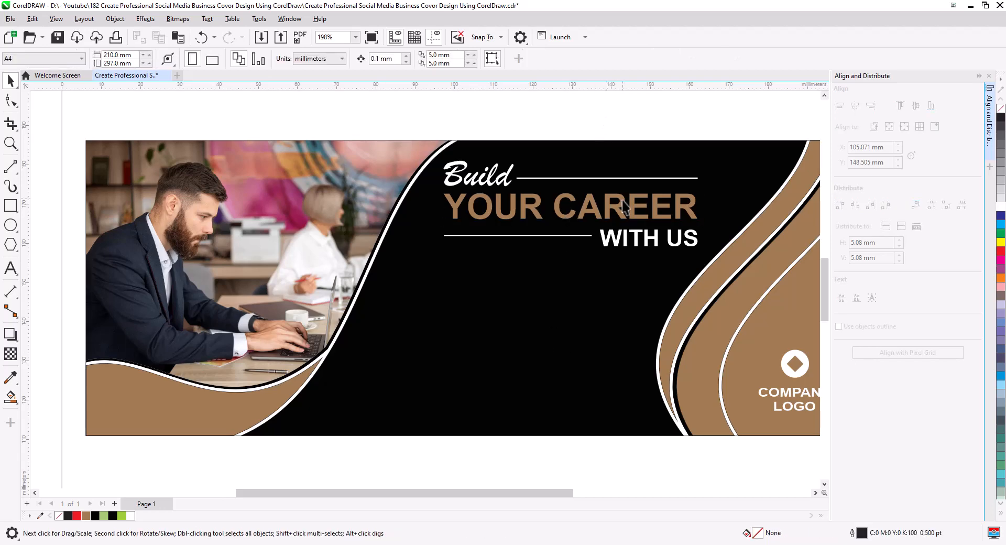
Move the Lorem ipsum paragraph below the heading on the black region and fill it with white.
scroll(465, 276, down, 1)
drag(496, 313, 525, 278)
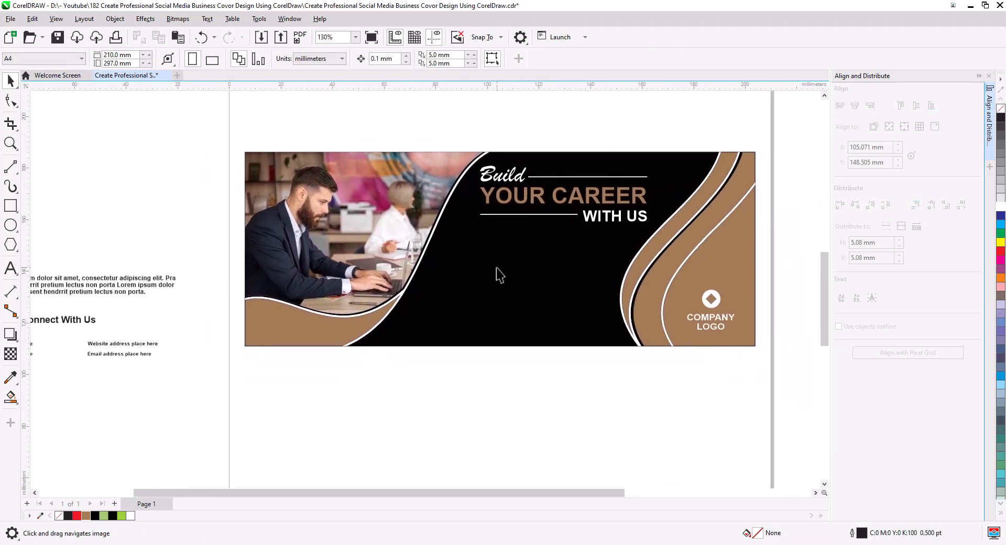
drag(459, 302, 546, 274)
drag(206, 251, 659, 210)
click(999, 205)
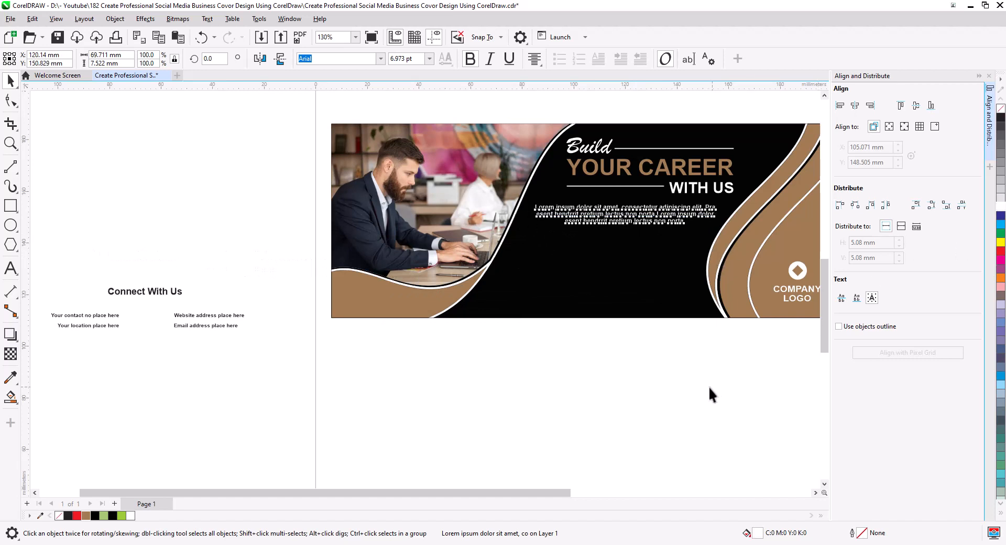
click(708, 386)
Move the "Connect With Us" title and the four contact lines below the paragraph on the black region and fill them with white.
scroll(708, 386, down, 1)
drag(686, 382, 595, 383)
drag(250, 385, 86, 286)
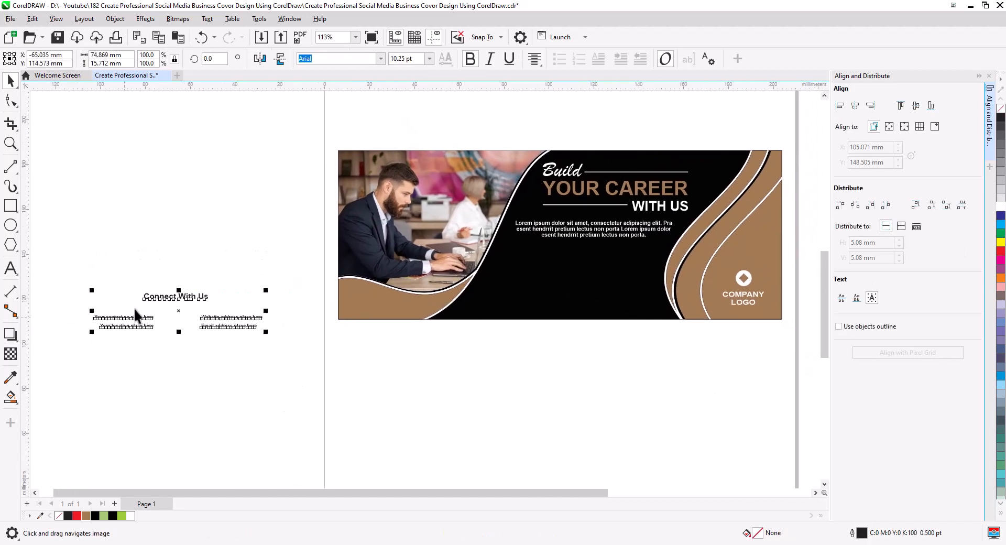
drag(135, 315, 548, 268)
scroll(578, 287, up, 1)
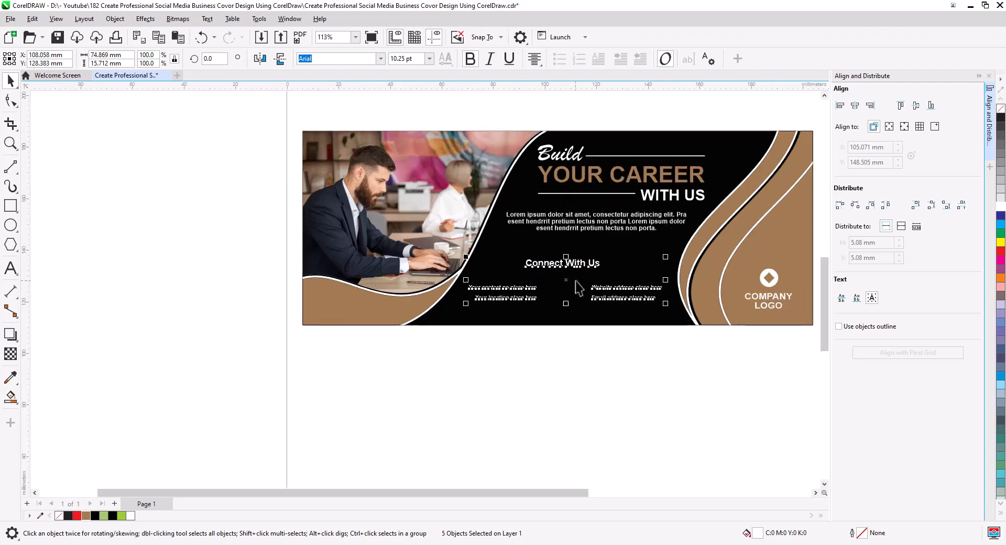
scroll(582, 289, up, 2)
drag(587, 293, 562, 366)
click(551, 438)
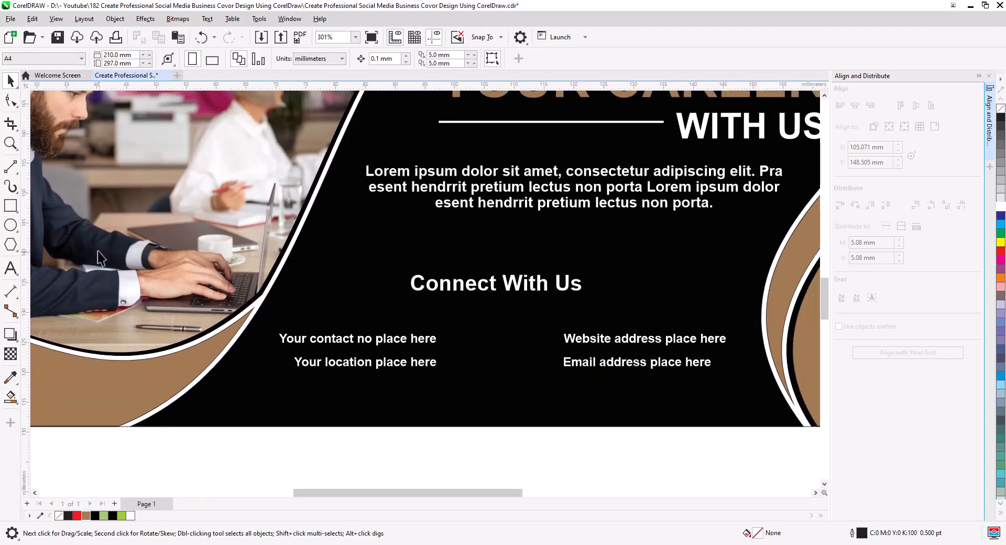
Draw a rectangle about 33 by 6 mm around "Connect With Us", round its ends fully and give it a white outline.
click(10, 206)
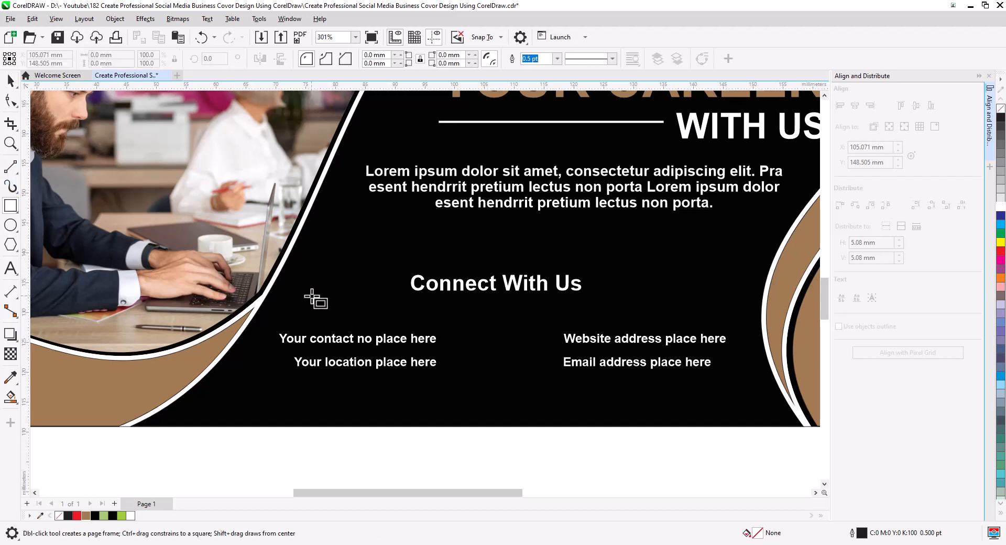
drag(397, 267, 592, 301)
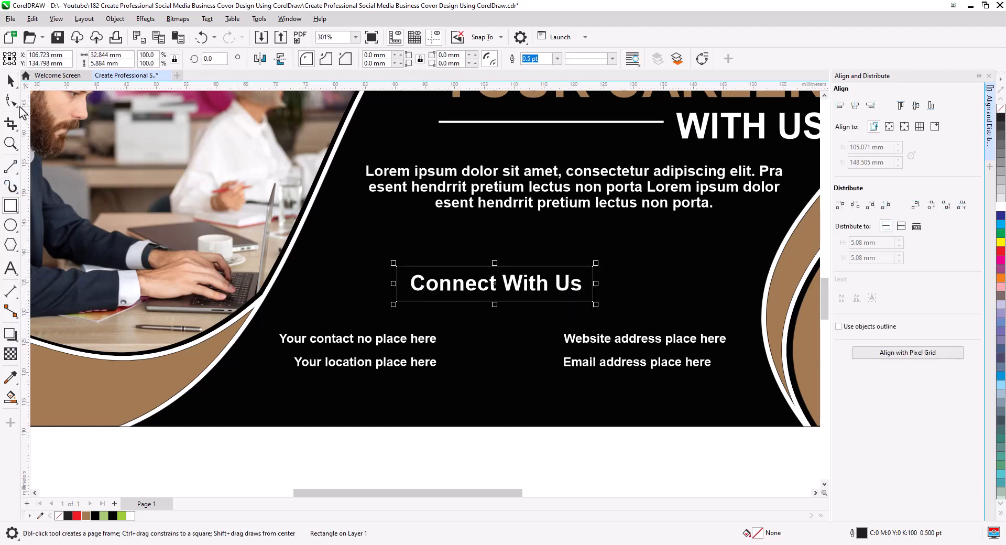
click(11, 99)
drag(393, 263, 386, 295)
click(11, 80)
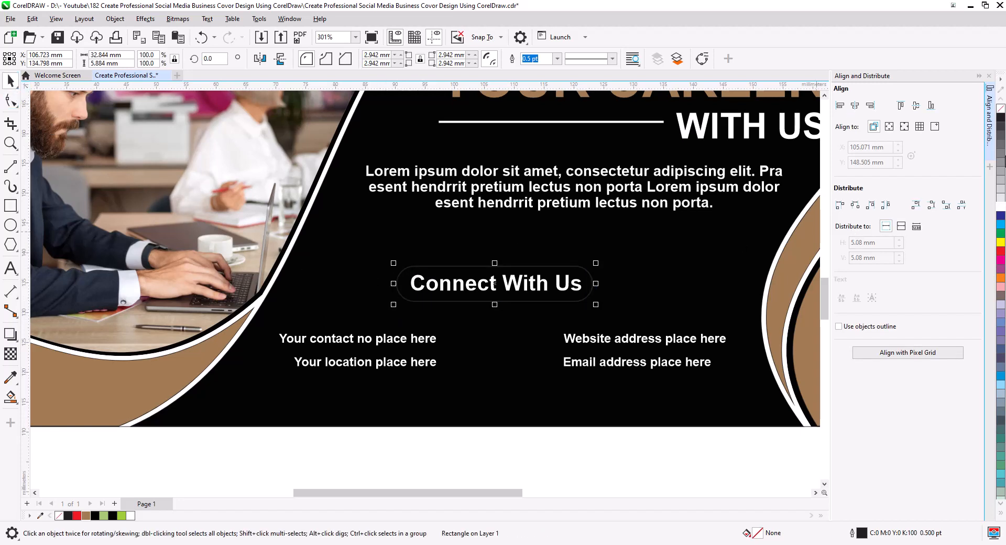
right_click(1000, 208)
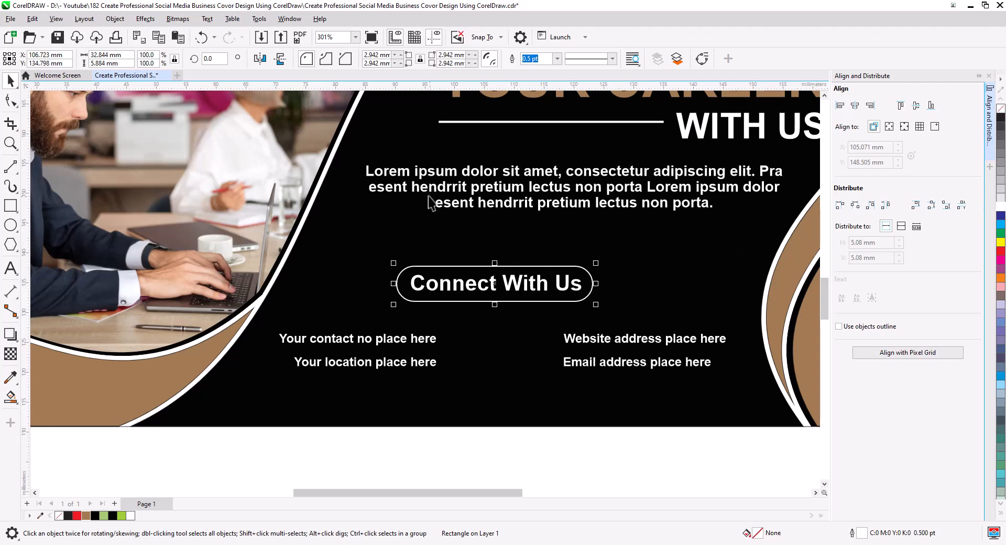
Fill the "Connect With Us" text with brown, R161 G122 B81, and align the rounded frame and text on their horizontal and vertical centers.
click(486, 294)
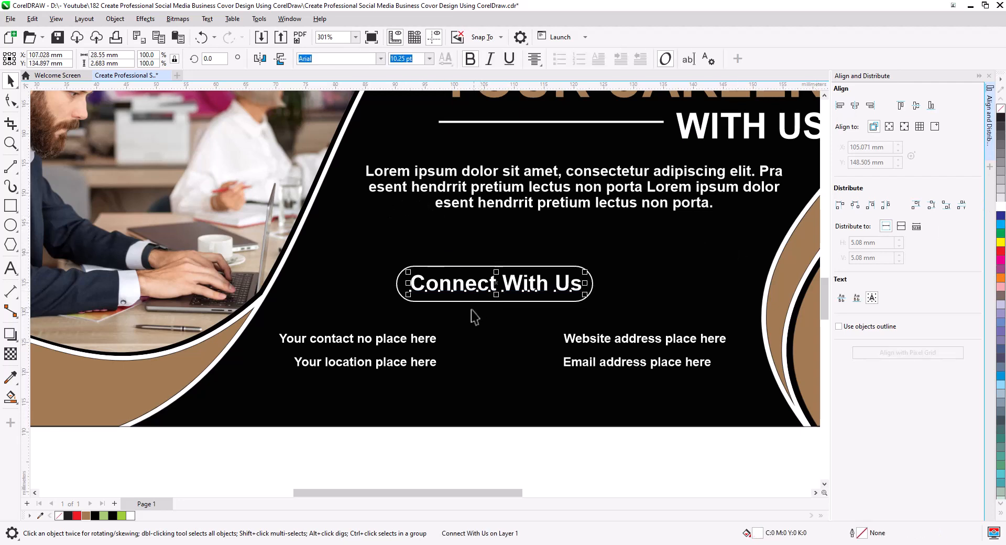
click(86, 515)
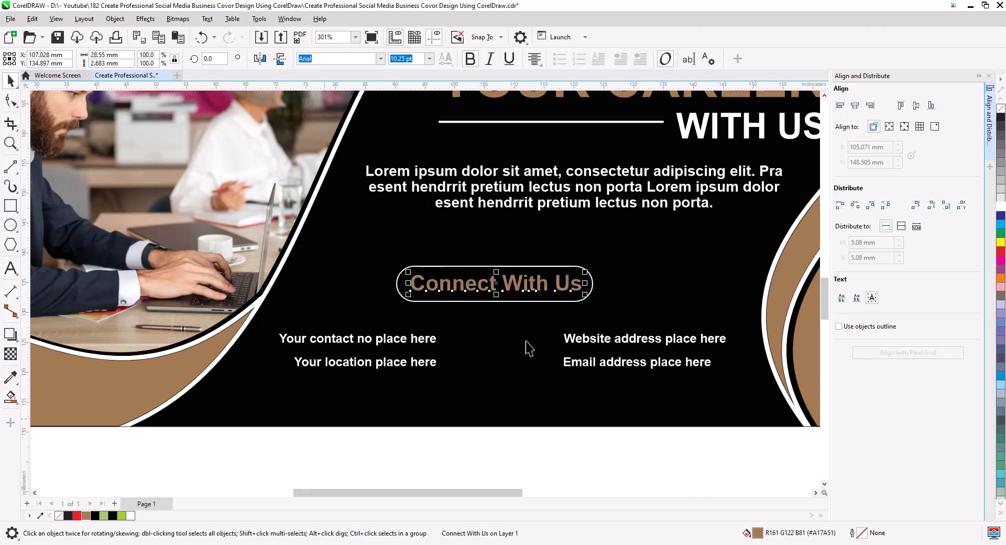
click(567, 300)
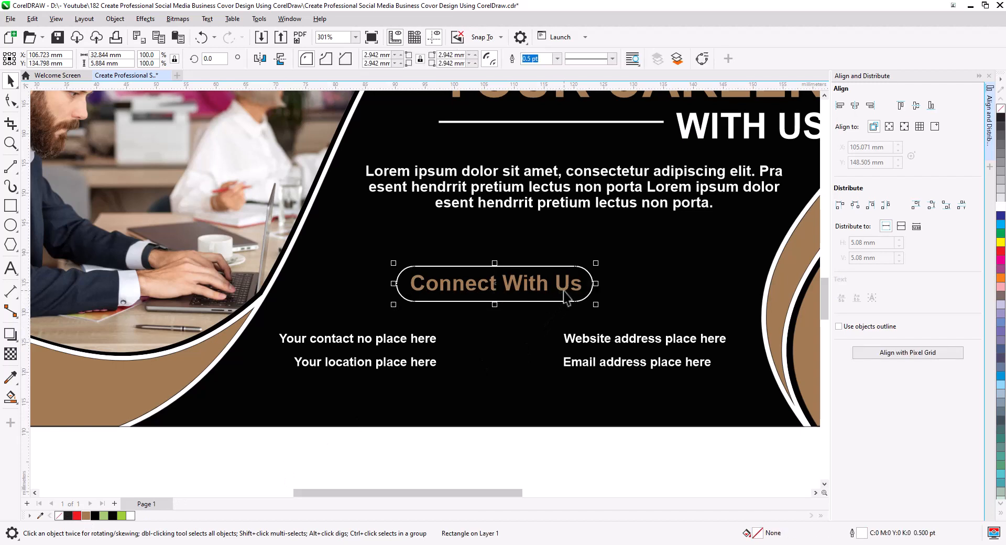
key(Escape)
click(566, 300)
shift+click(570, 295)
click(854, 105)
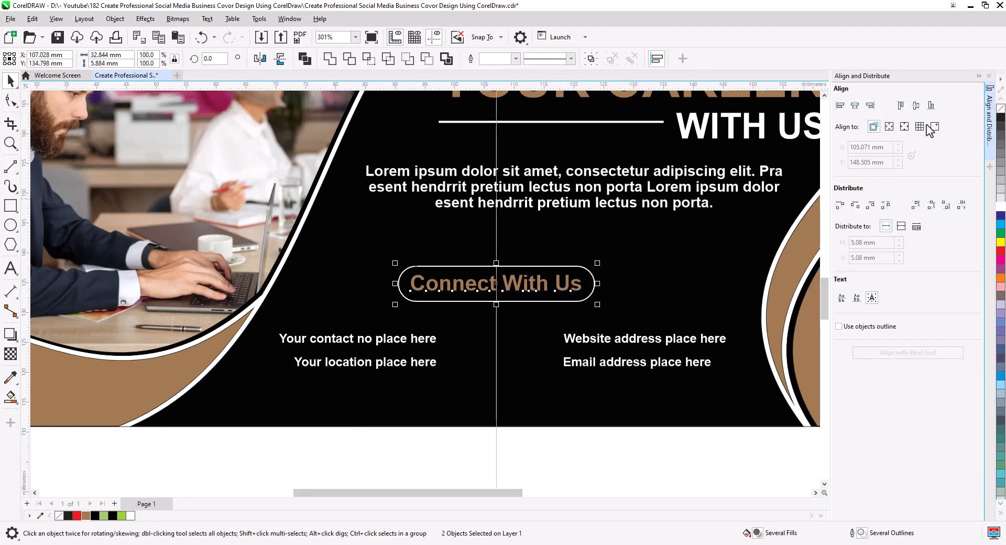
click(913, 107)
click(605, 449)
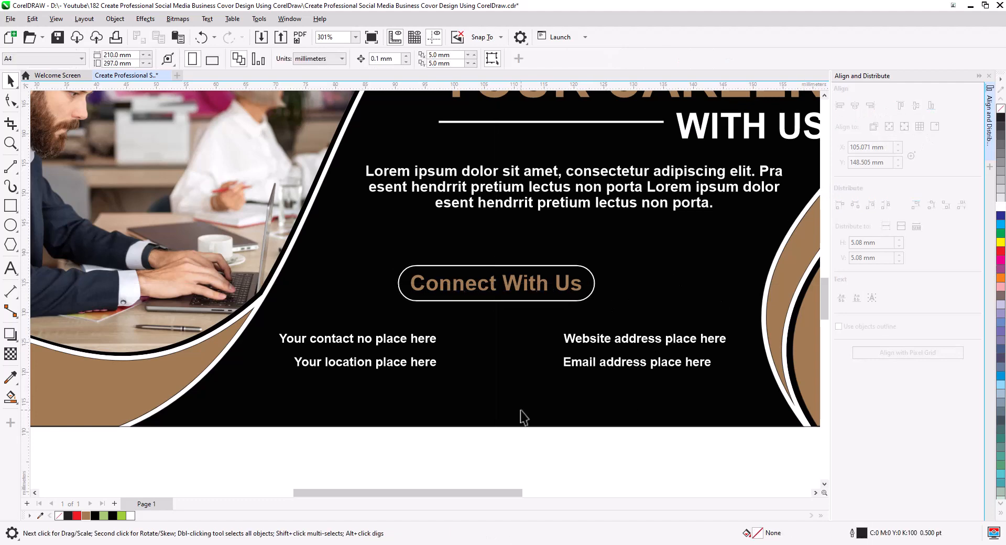
scroll(492, 372, up, 3)
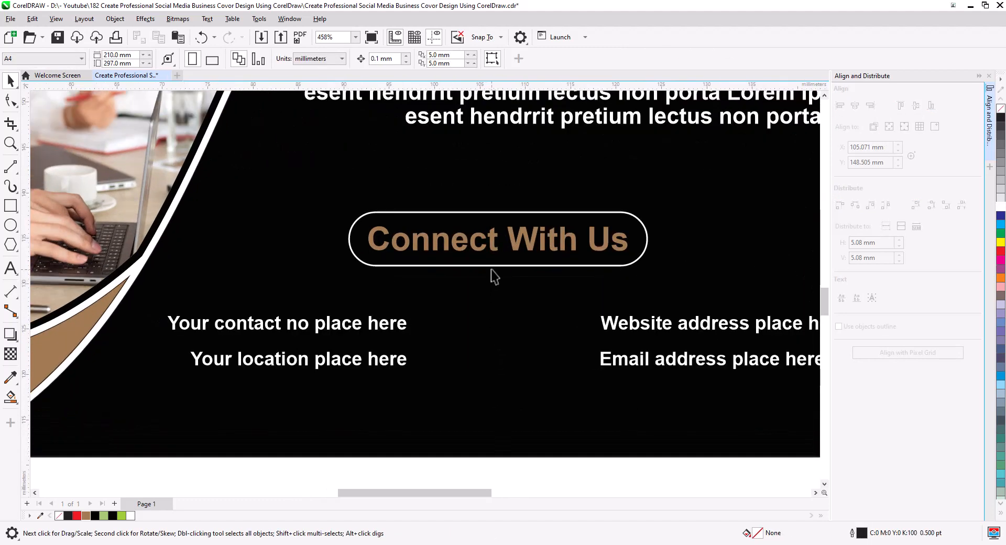
Draw a white vertical line about 8.4 mm long just beside the ends of the contact number and location texts.
click(497, 266)
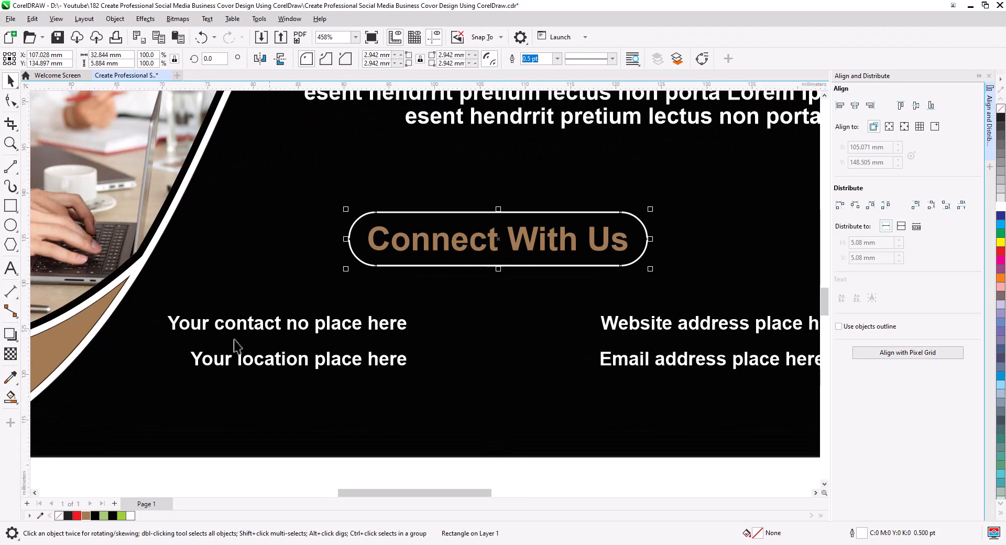
click(10, 167)
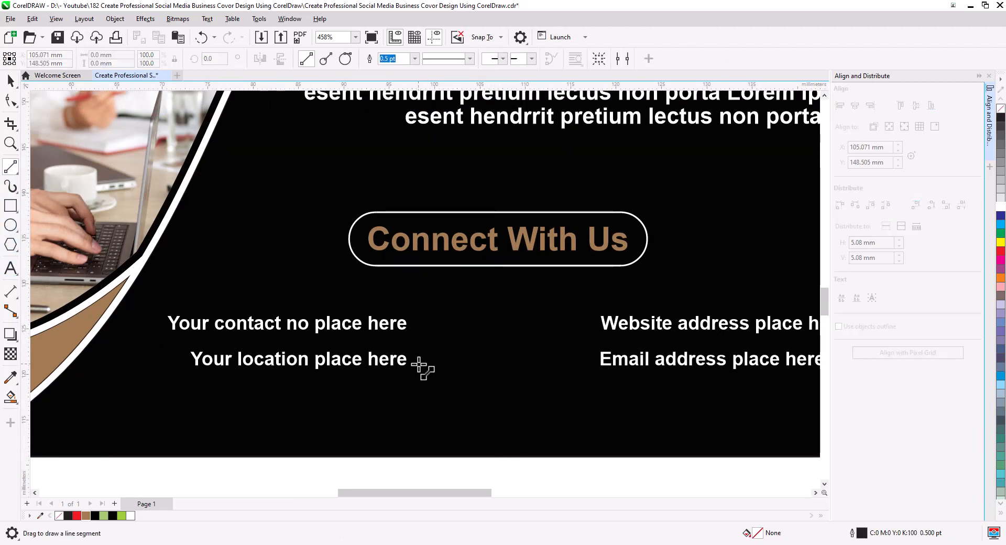
drag(417, 363, 417, 294)
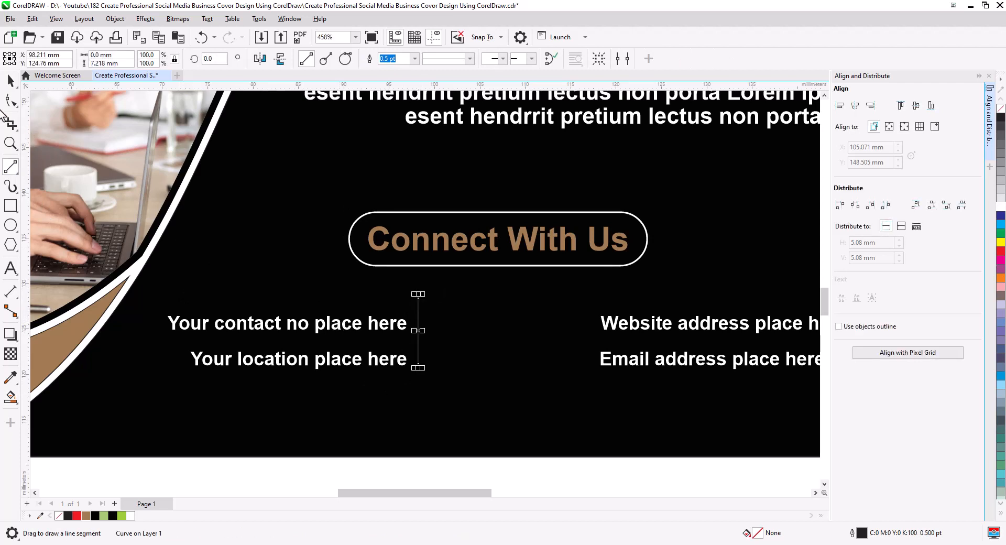
click(11, 81)
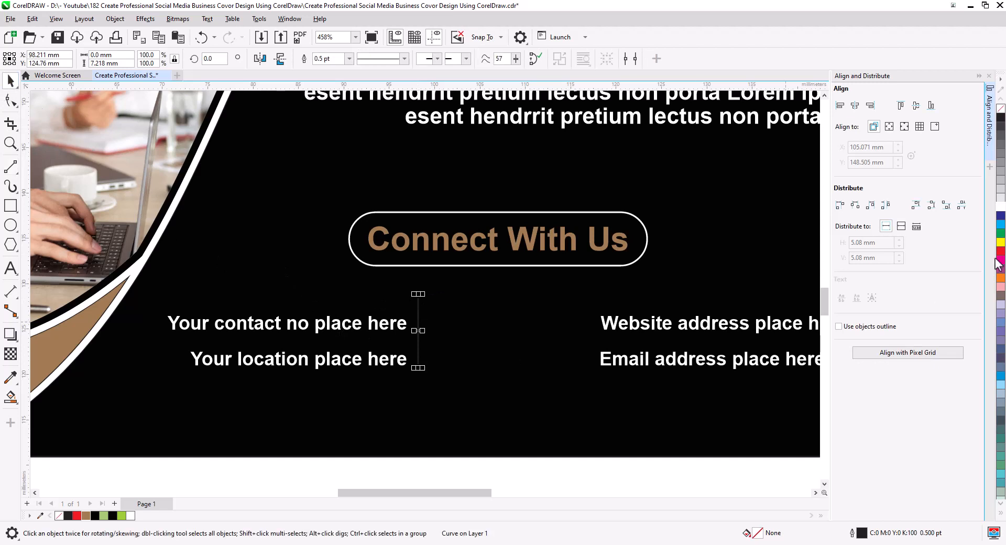
right_click(1000, 212)
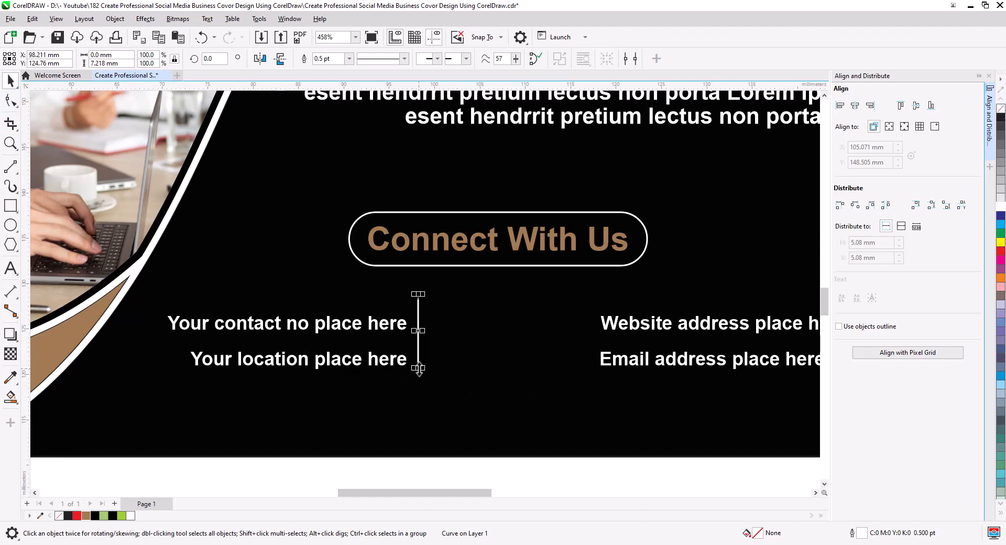
drag(418, 369, 418, 379)
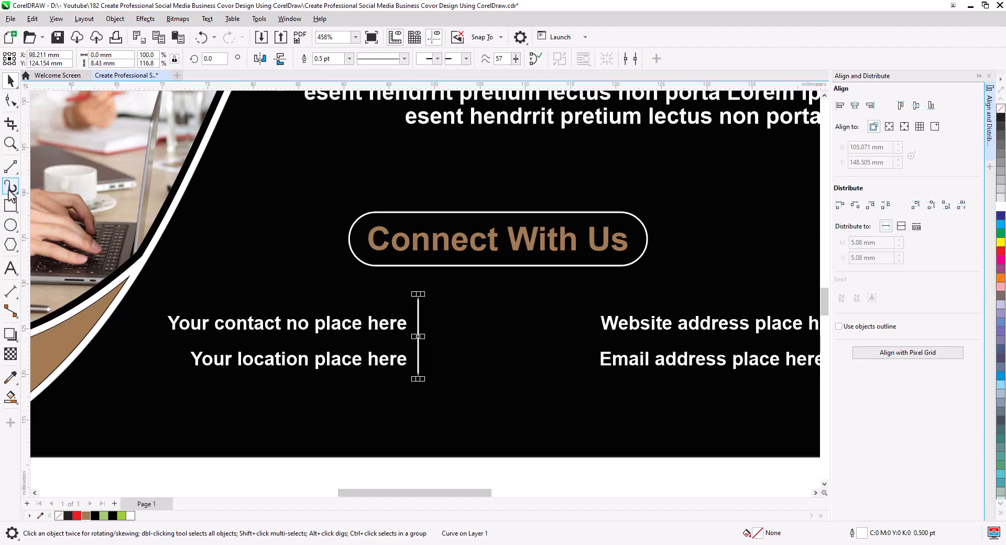
Extend the vertical line from its lower end with a horizontal segment about 25 mm long under the location text.
click(10, 166)
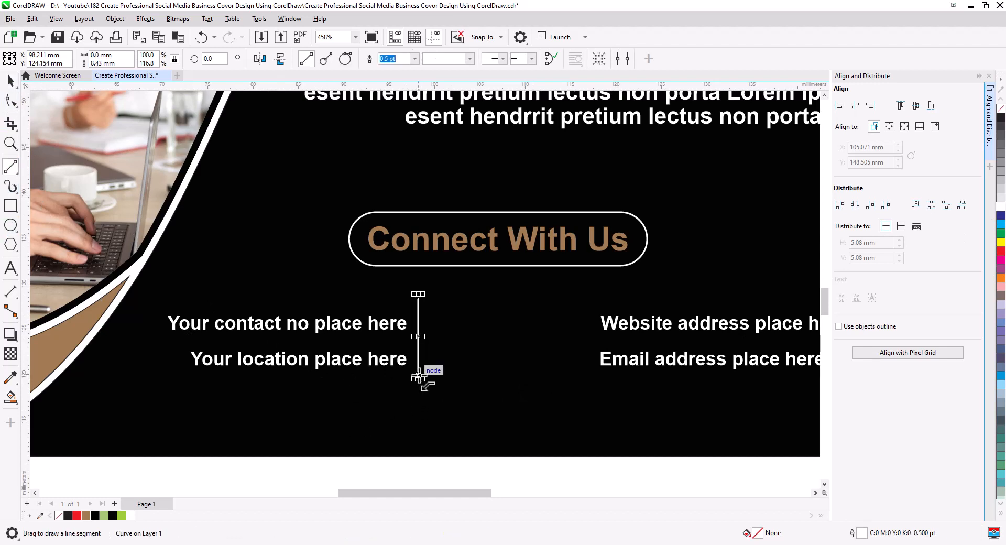
drag(418, 376, 194, 382)
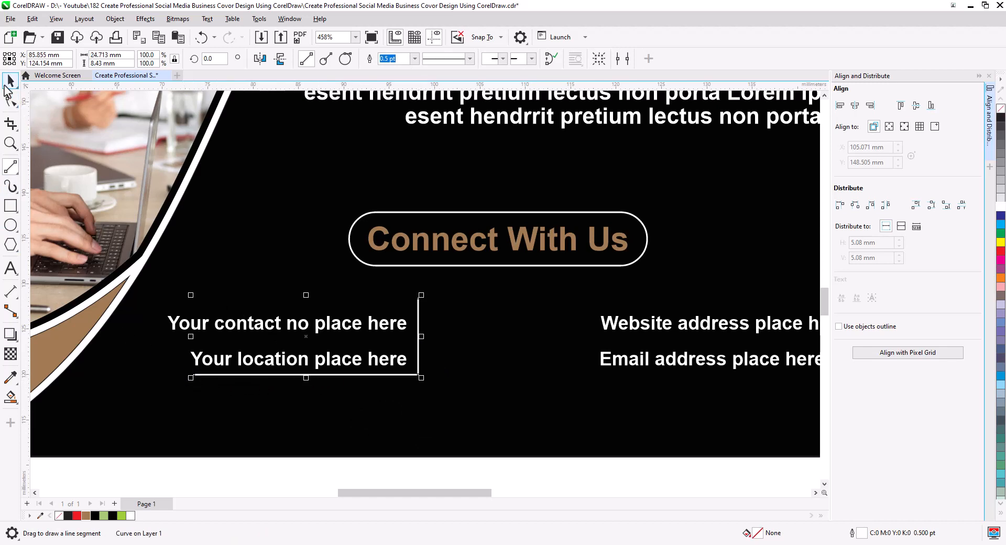
click(7, 83)
Duplicate the L-shaped line, mirror the copy horizontally and place it beside the website and email address texts.
drag(406, 375, 573, 369)
click(604, 396)
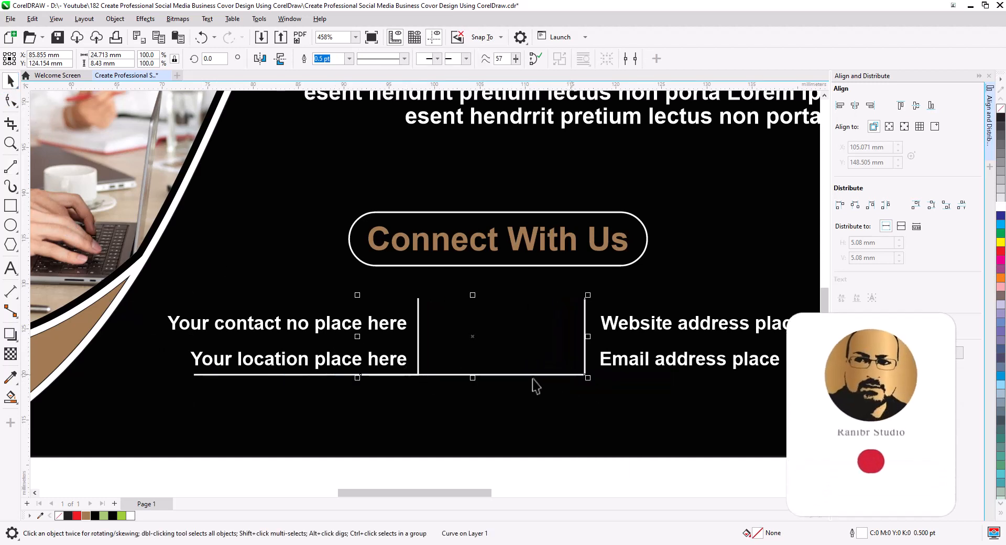
click(260, 58)
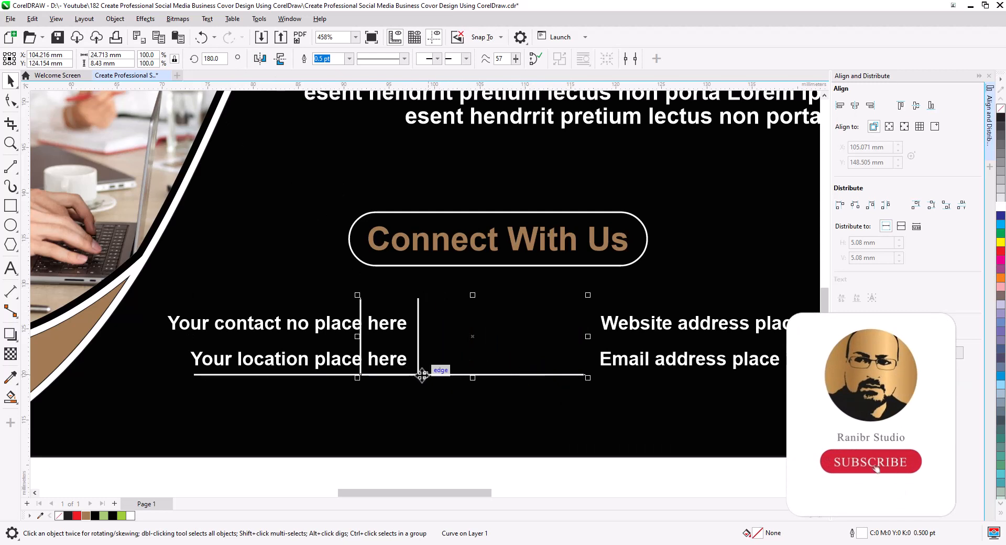
drag(367, 348, 588, 355)
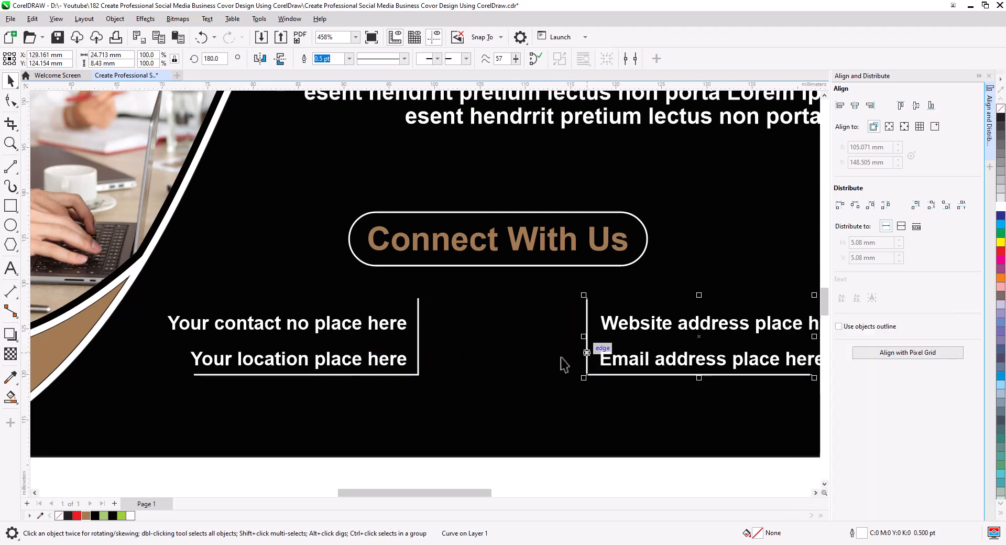
Combine the two L-shaped lines into one curve and center it horizontally on the rounded "Connect With Us" frame.
shift+click(417, 350)
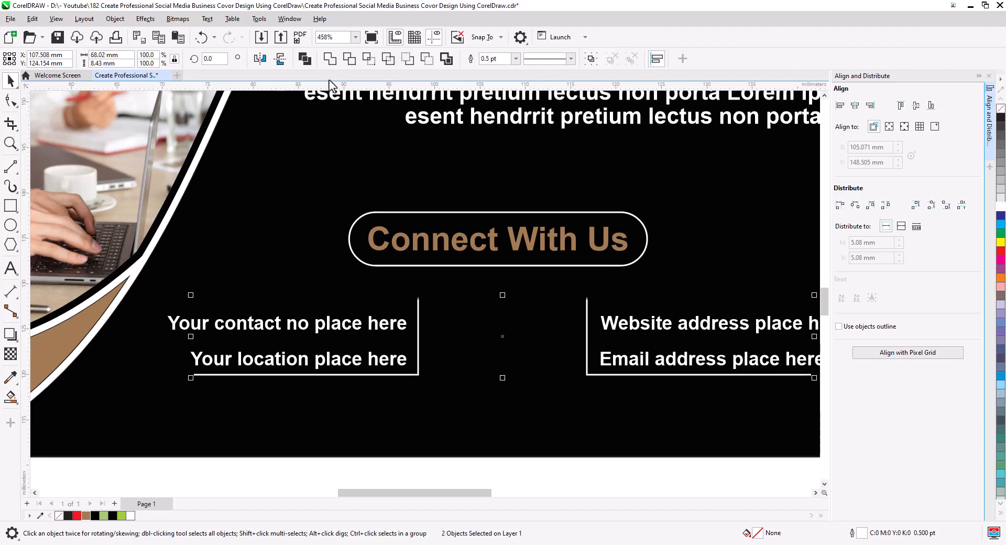
click(305, 59)
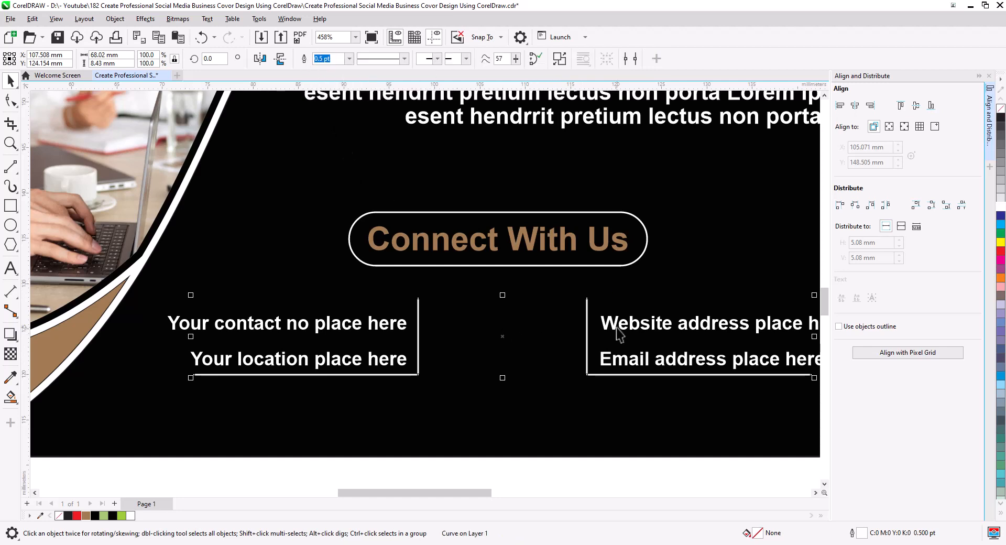
shift+click(566, 266)
click(854, 107)
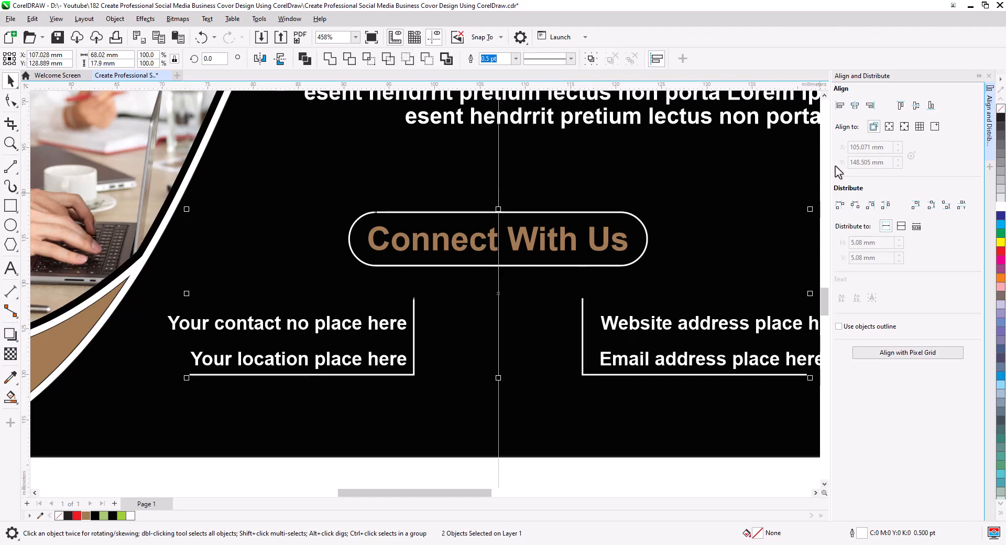
Group the four contact text lines and shift them slightly sideways to balance them between the L-shaped lines.
click(395, 327)
shift+click(397, 367)
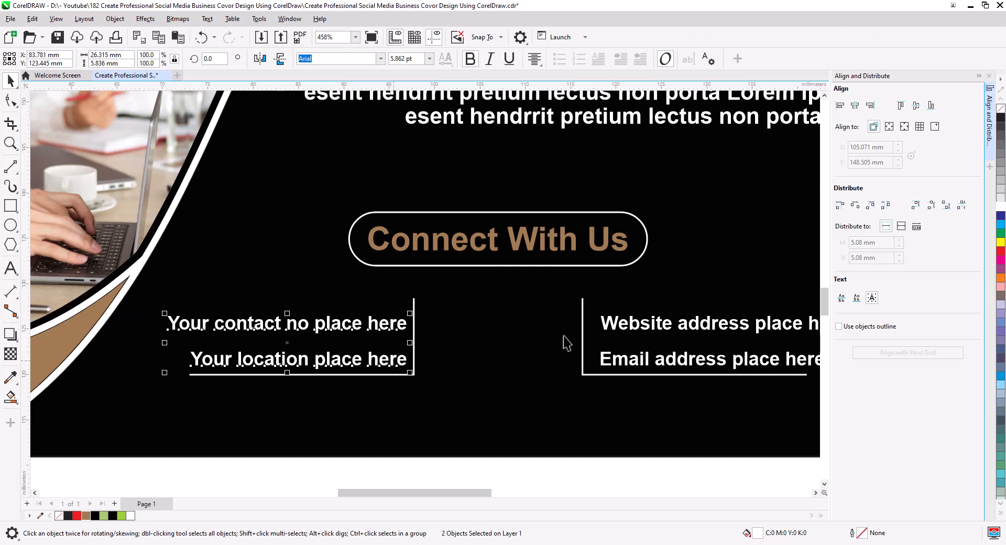
shift+click(612, 332)
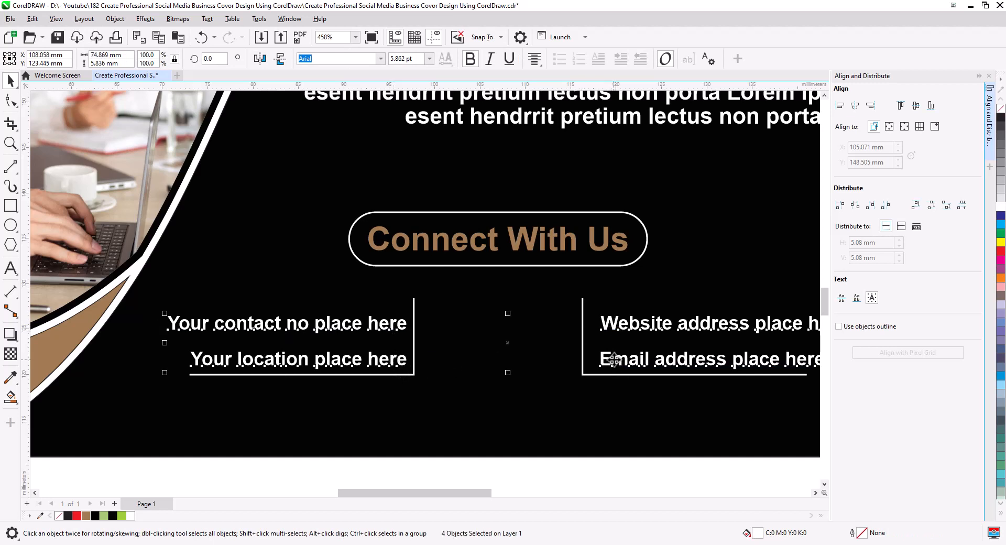
key(ctrl+g)
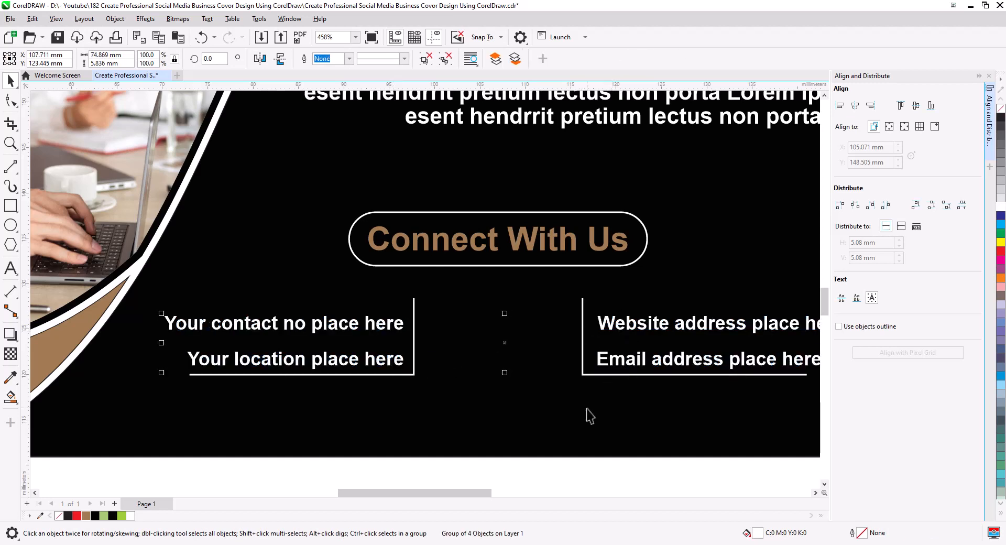
click(578, 481)
Join the upper ends of the L-shaped lines and connect that segment's midpoint to the rounded frame with a white vertical line.
click(585, 361)
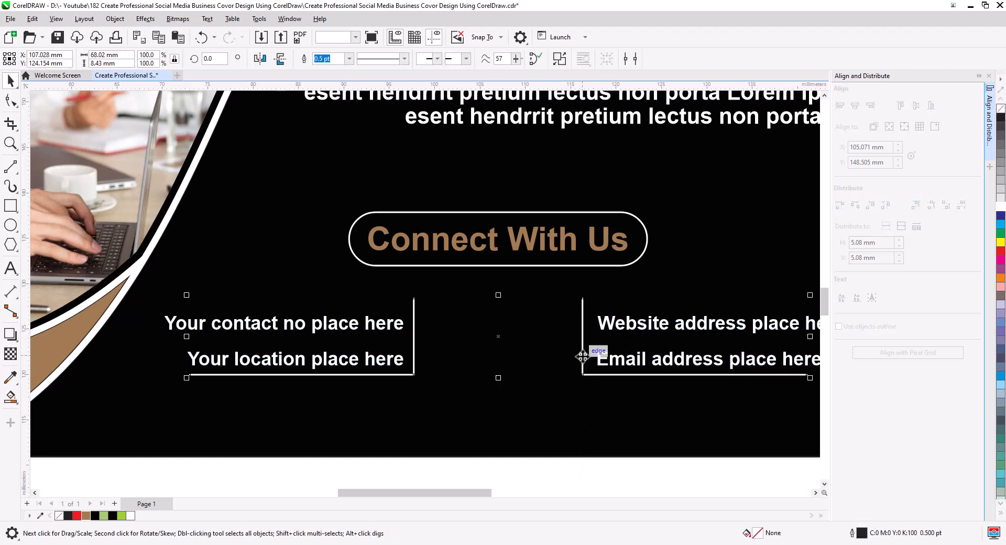
click(11, 166)
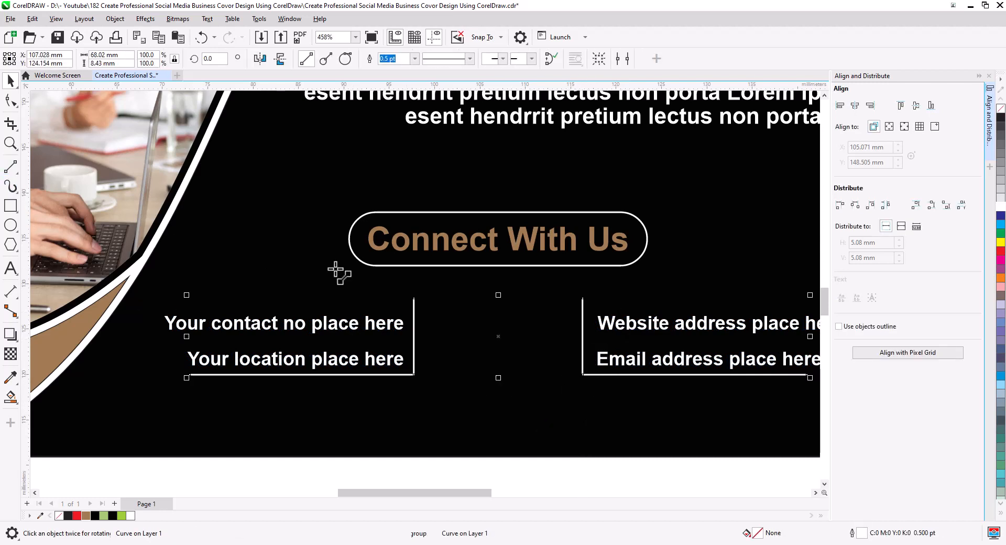
drag(413, 297, 582, 297)
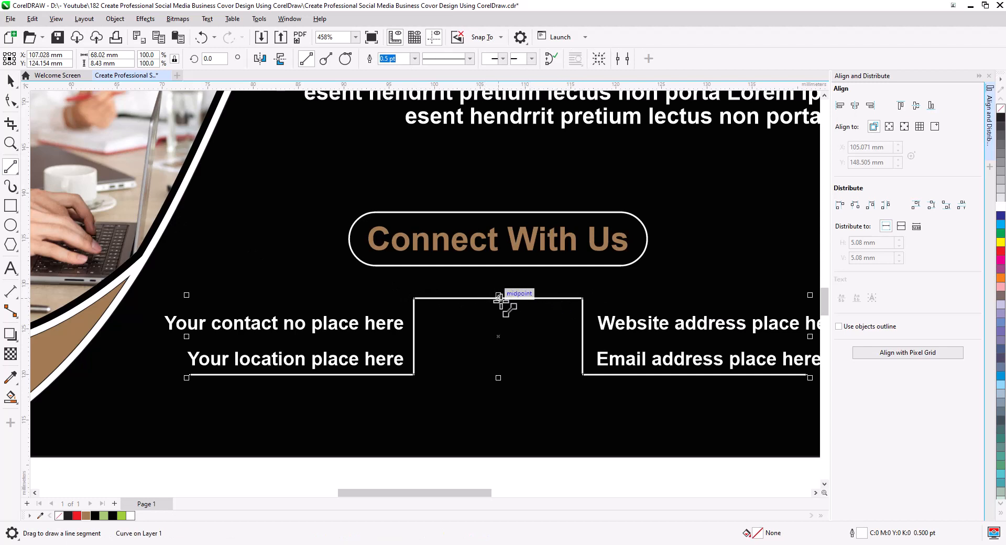
drag(498, 297, 498, 261)
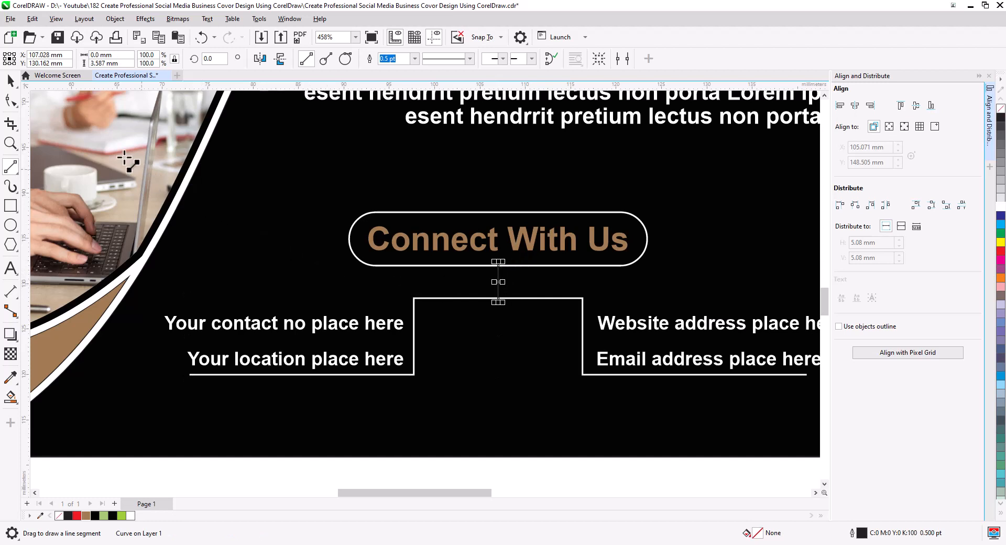
click(10, 80)
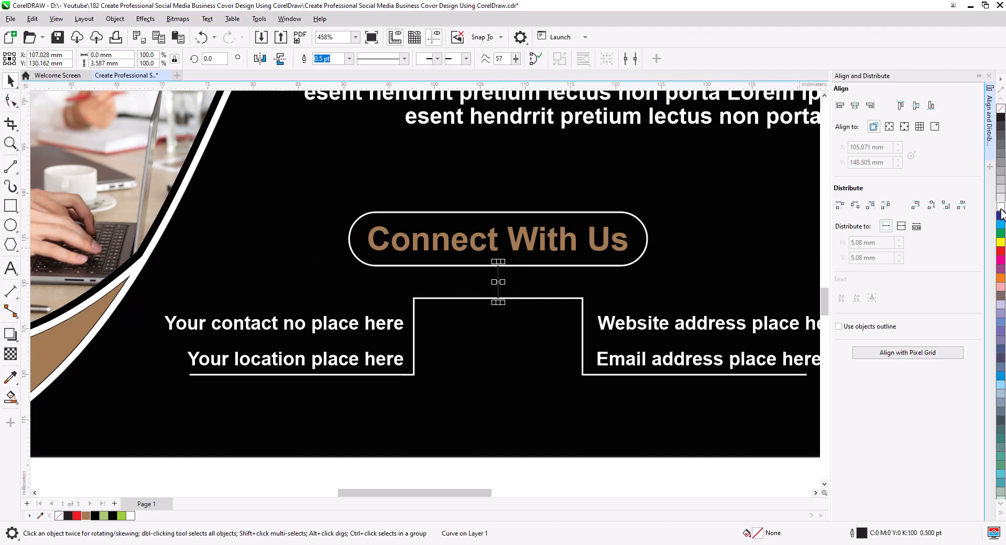
click(568, 468)
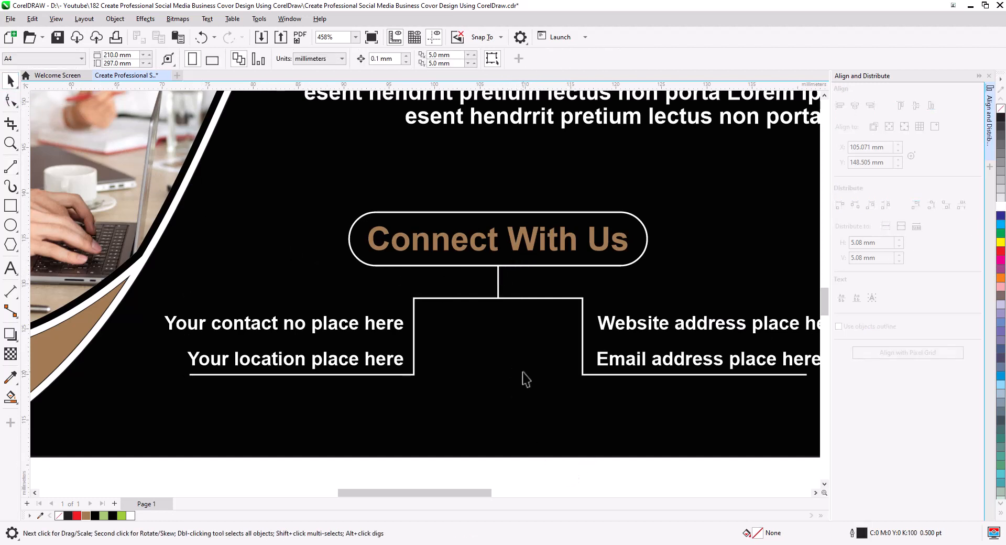
Draw a circle about 1.5 mm across on the vertical line beside the location text, fill it brown, R161 G122 B81, and remove its outline.
scroll(406, 375, up, 2)
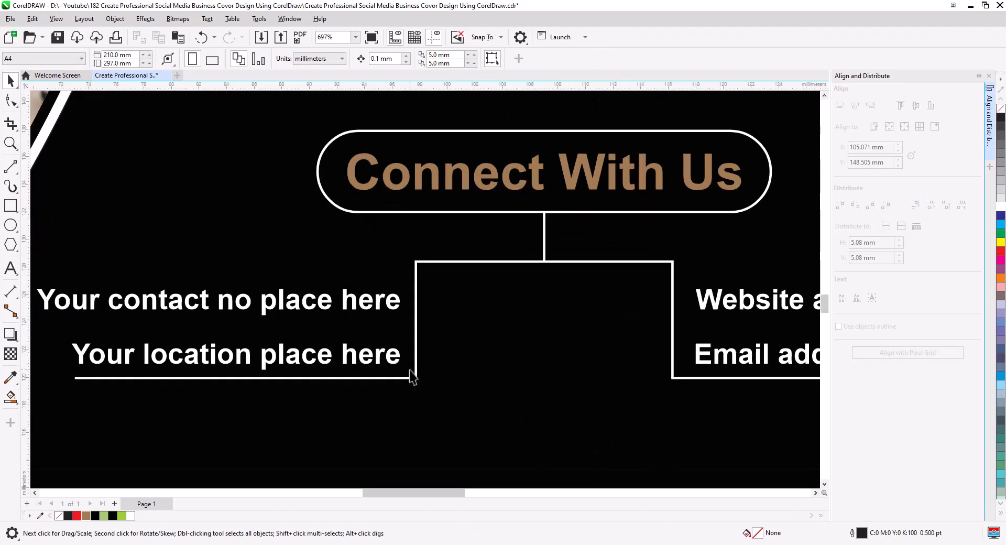
click(10, 225)
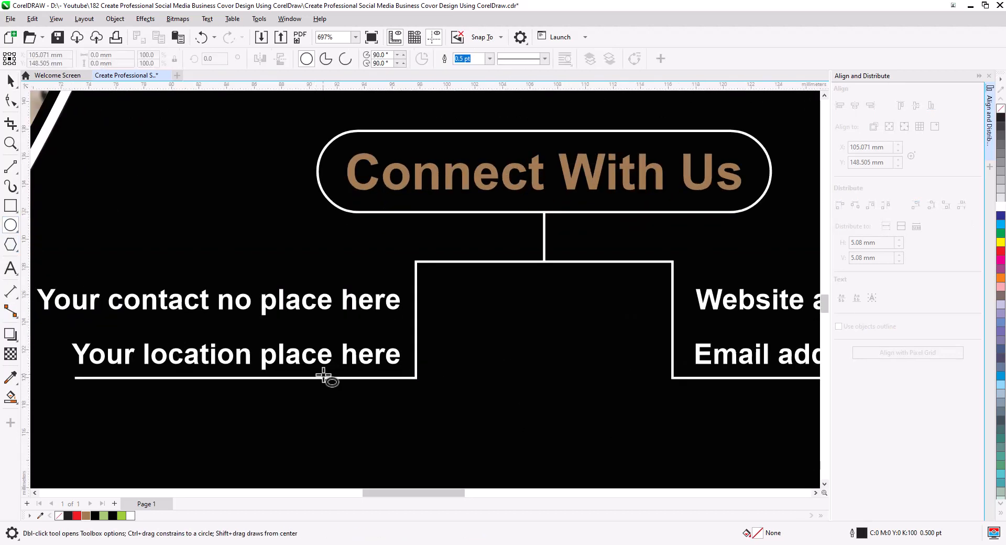
drag(407, 349, 427, 369)
click(10, 80)
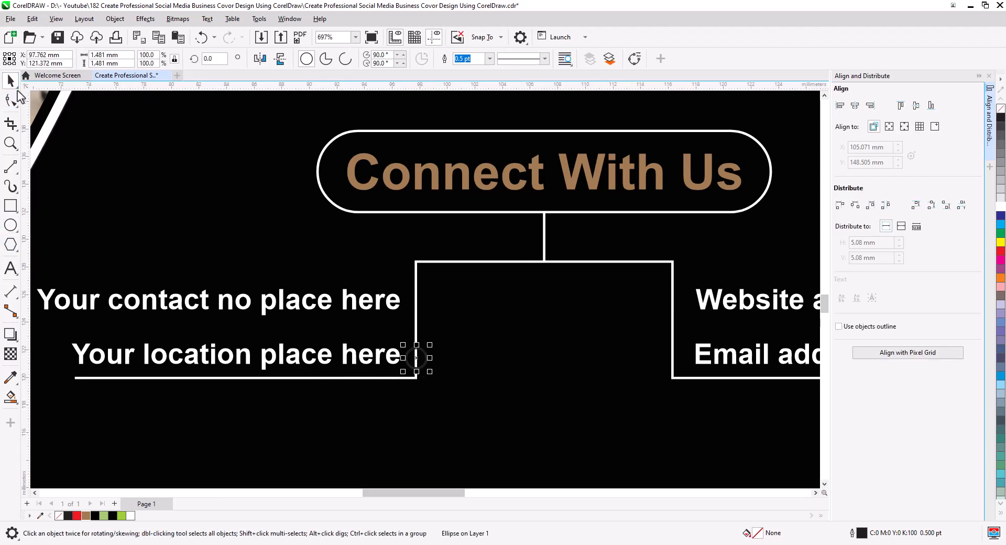
click(85, 514)
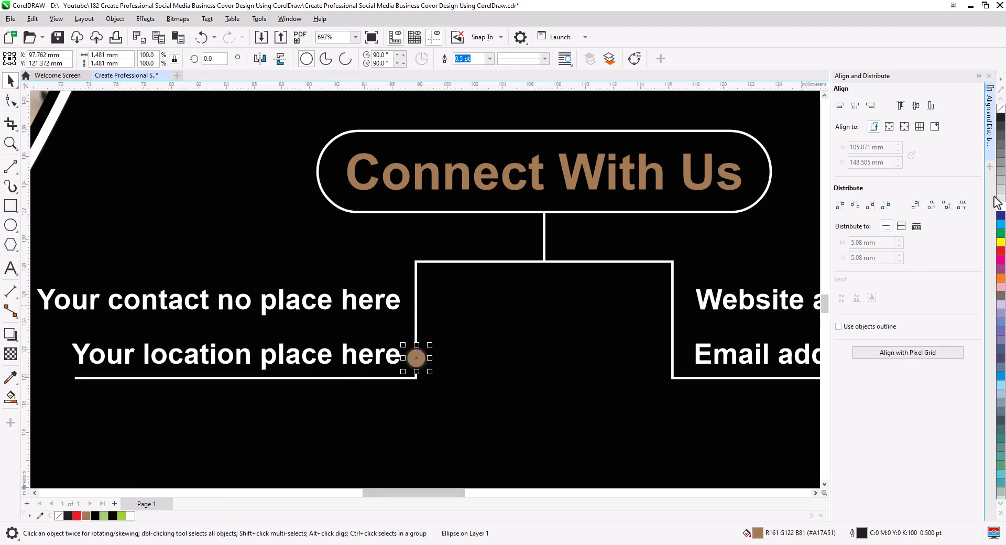
right_click(1001, 110)
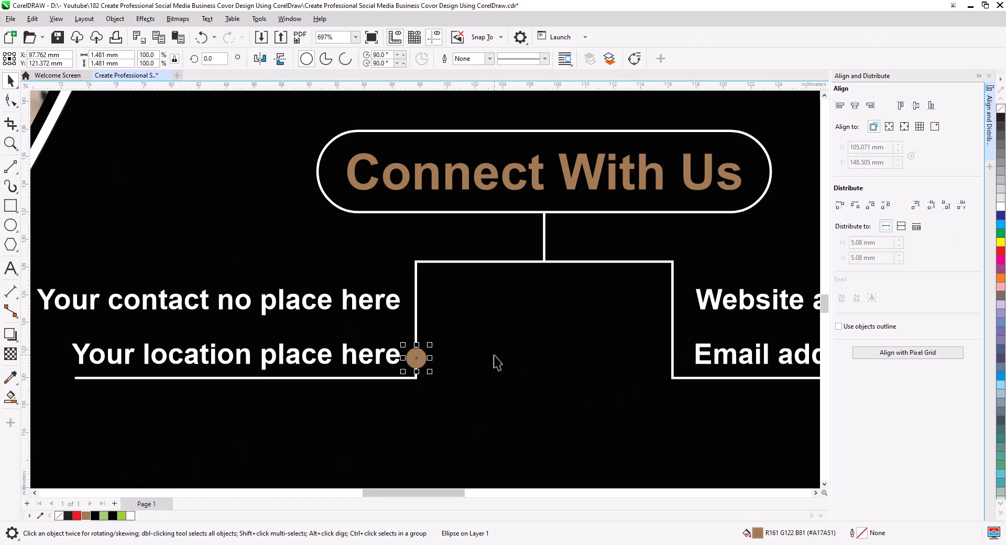
Align the brown circle with the "Your location place here" text on their vertical centers.
shift+click(390, 355)
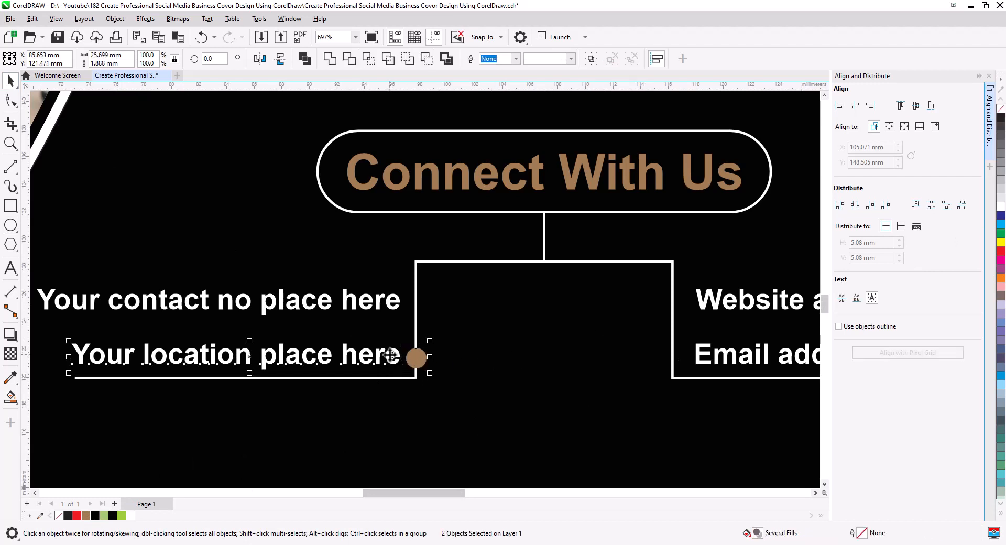
click(916, 110)
click(514, 365)
Copy the brown circle up beside "Your contact no place here" and align it with that text on their vertical centers.
drag(420, 355, 422, 305)
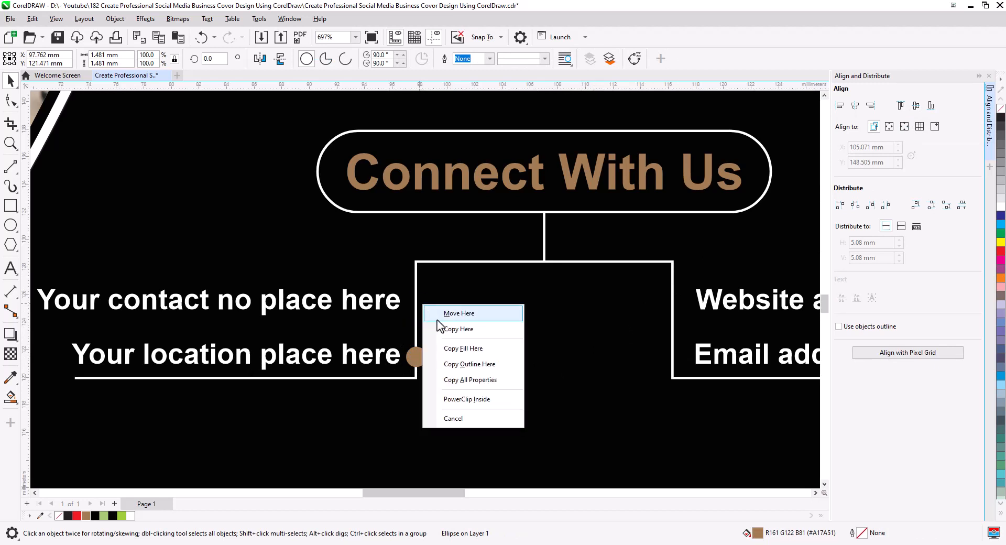
click(449, 328)
shift+click(392, 305)
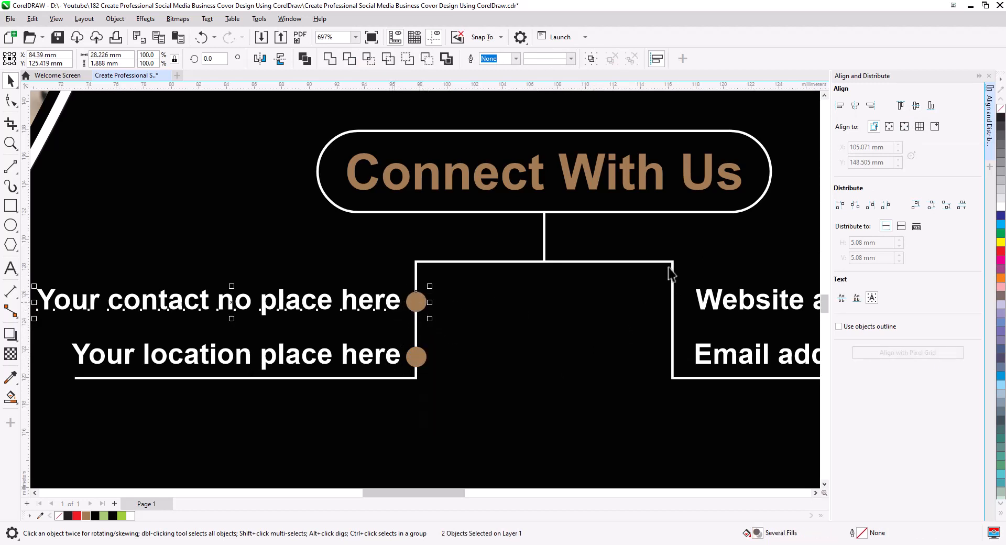
click(915, 106)
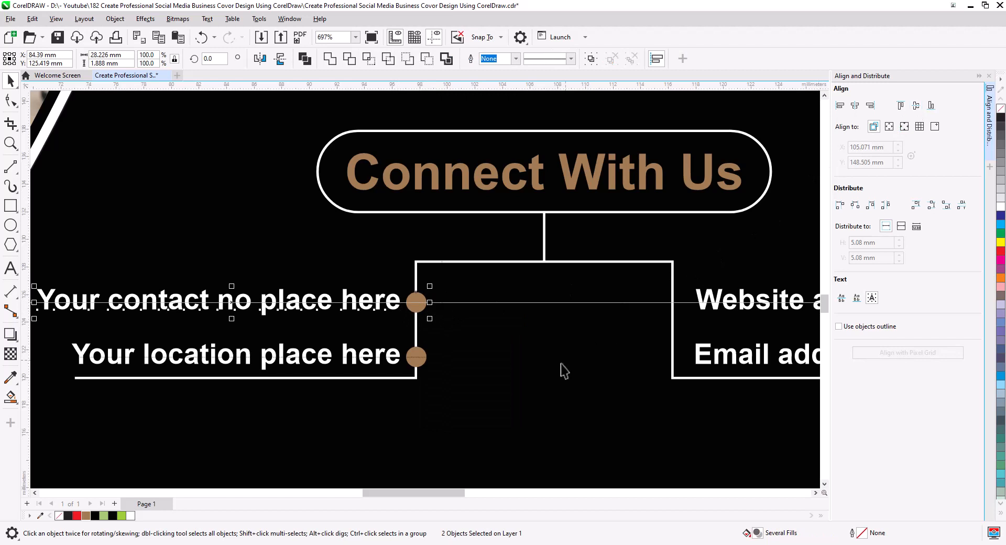
click(449, 323)
Copy both brown circles across onto the opposite vertical line, beside the website and email address texts.
click(421, 304)
shift+click(420, 364)
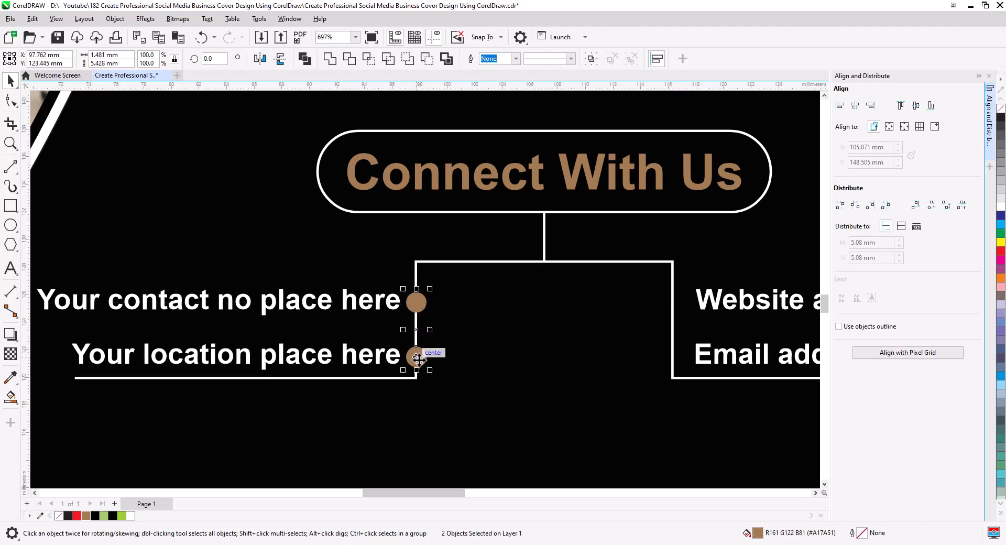
drag(416, 331, 674, 355)
click(690, 379)
click(594, 391)
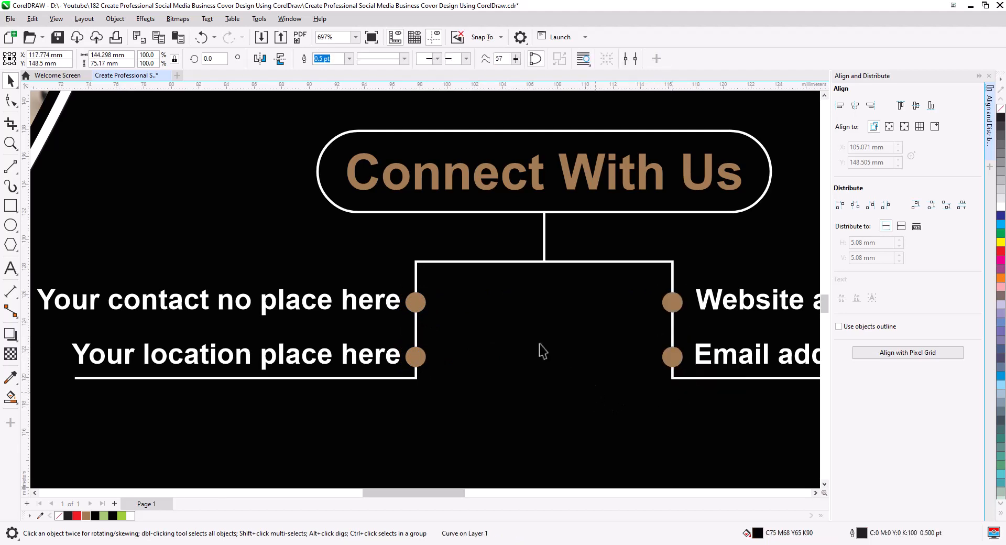
scroll(539, 344, down, 3)
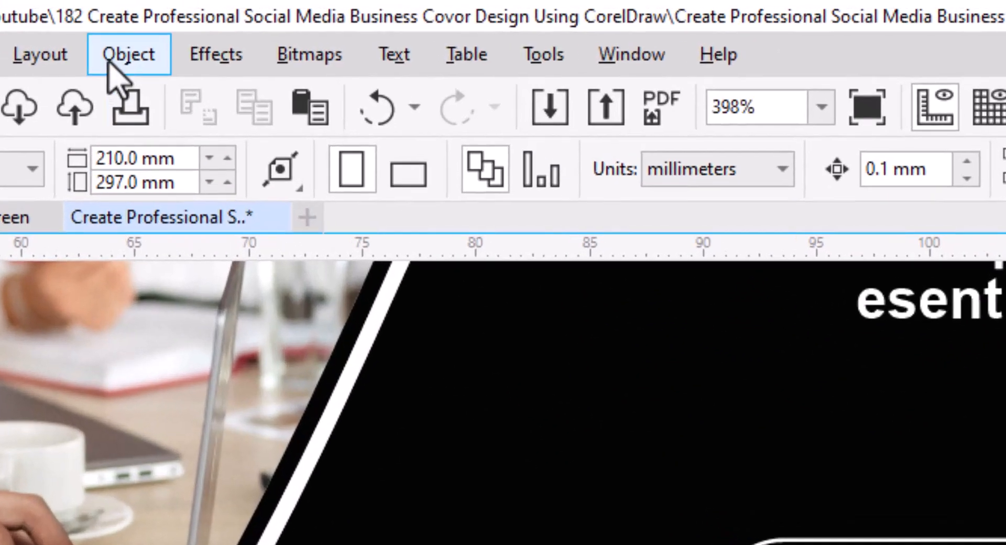
click(121, 57)
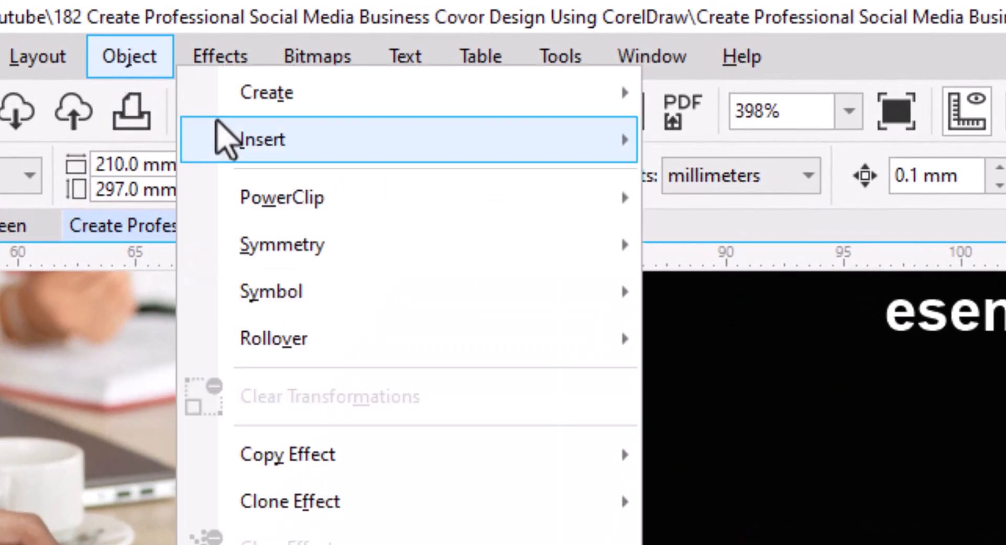
mouse_move(244, 138)
click(797, 151)
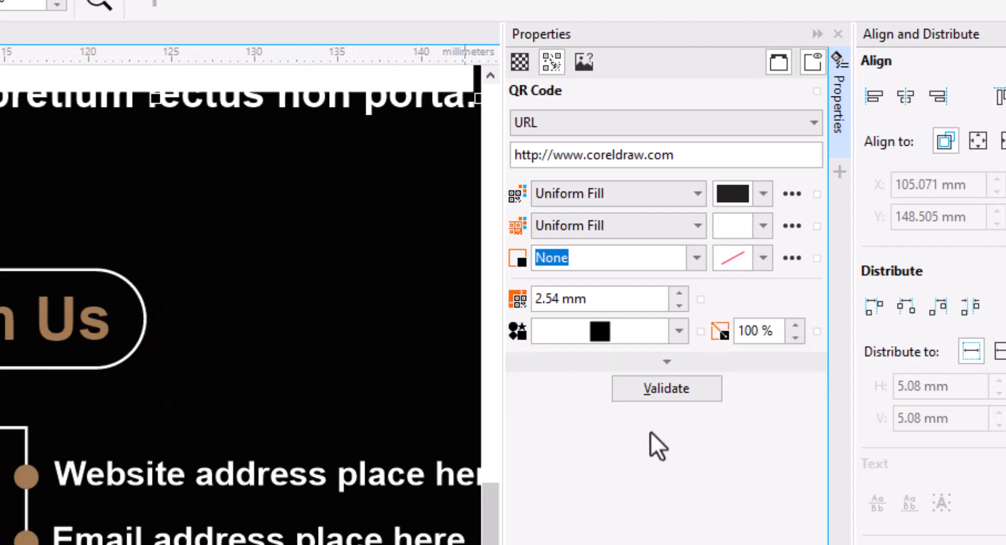
click(678, 389)
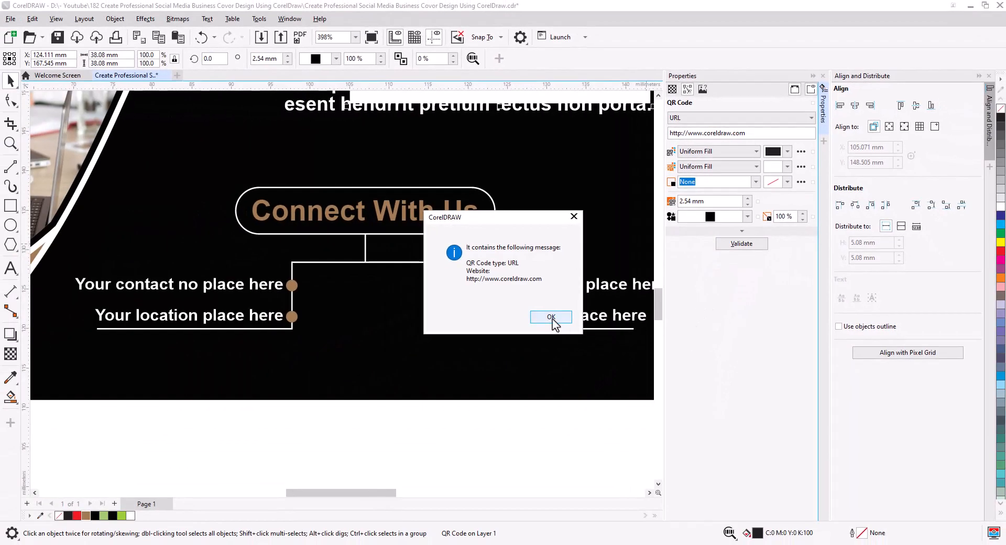
click(551, 317)
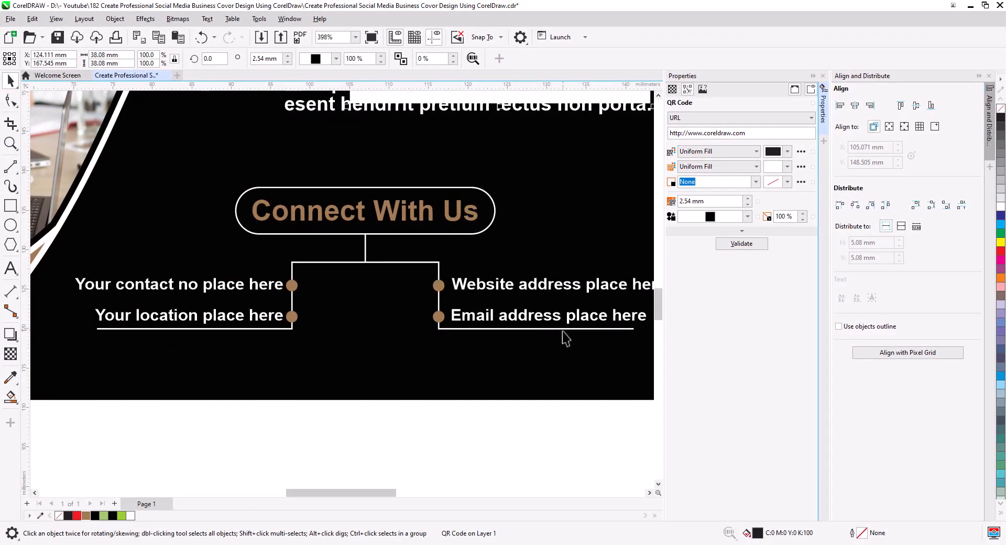
click(813, 75)
Move the QR code below the "Connect With Us" label and scale it to about 13 mm square between the two vertical lines.
scroll(554, 341, down, 2)
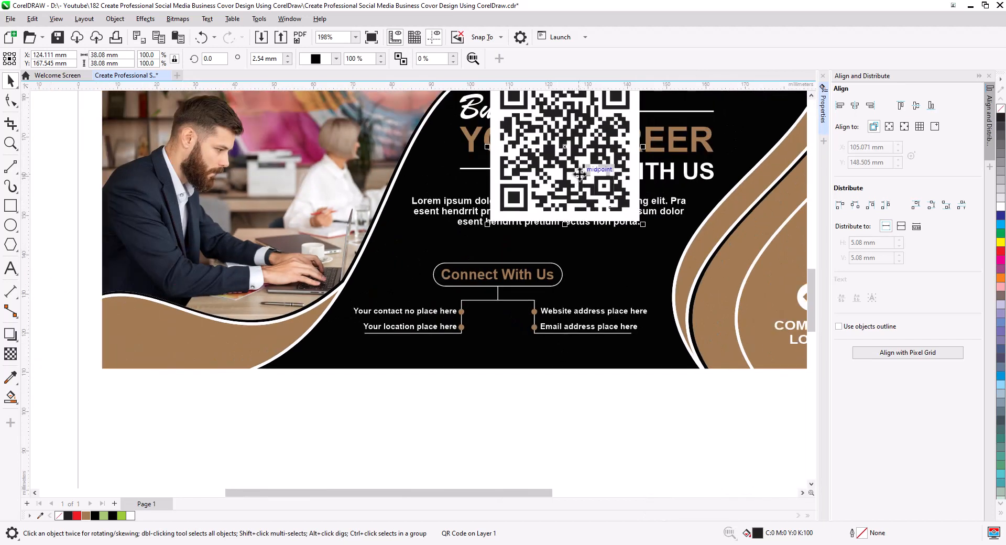
drag(579, 173, 523, 379)
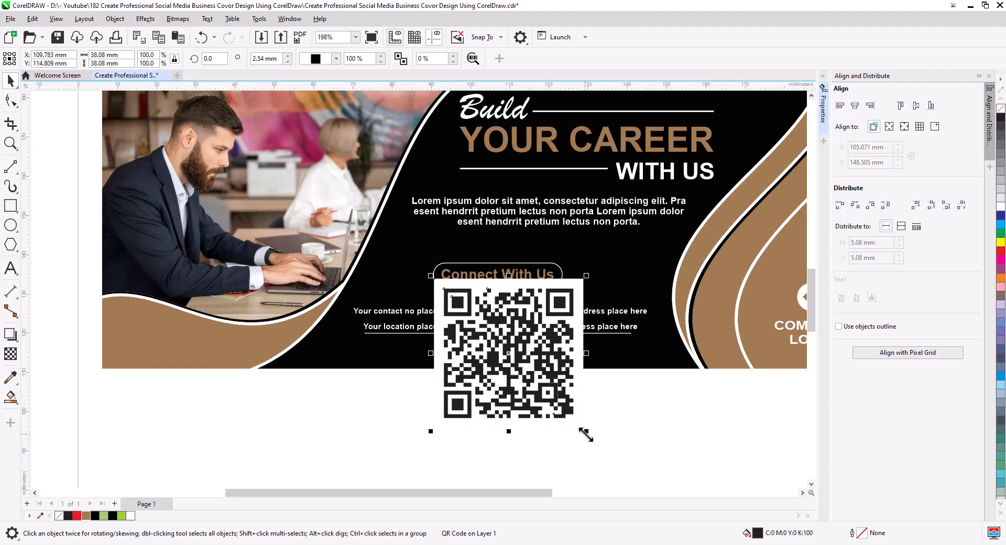
drag(585, 434, 503, 338)
scroll(505, 343, up, 5)
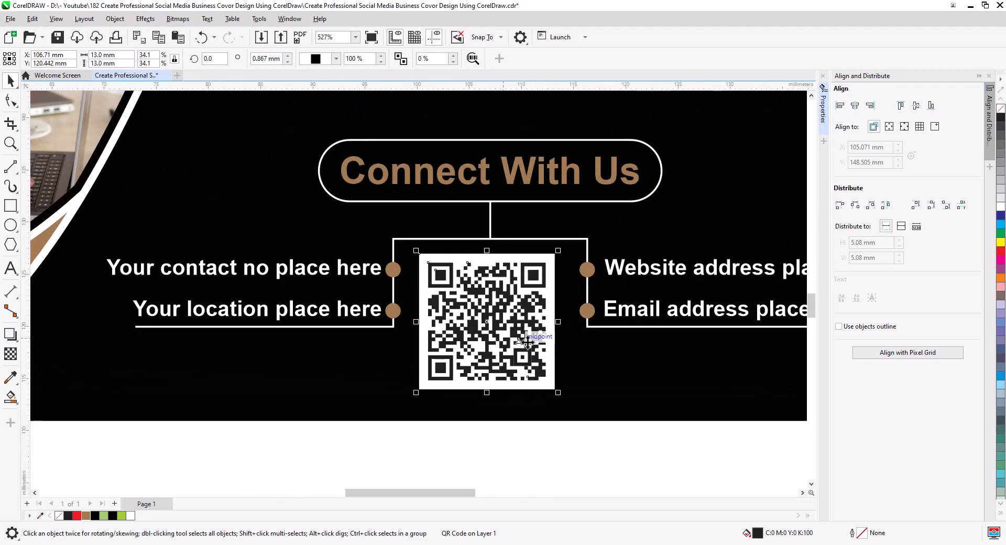
Center the QR code horizontally on the short vertical connector line and reduce it to about 12.5 mm square.
shift+click(480, 247)
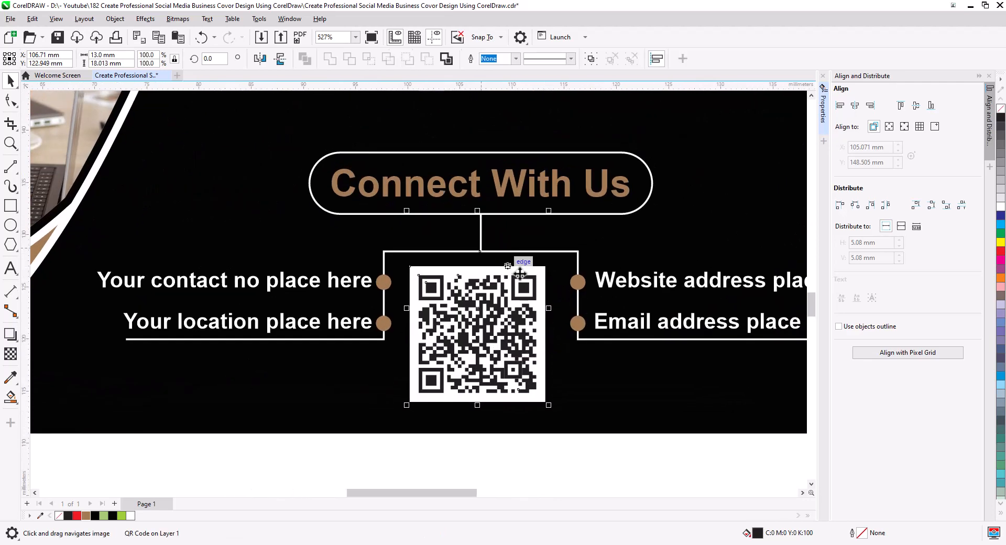
click(854, 106)
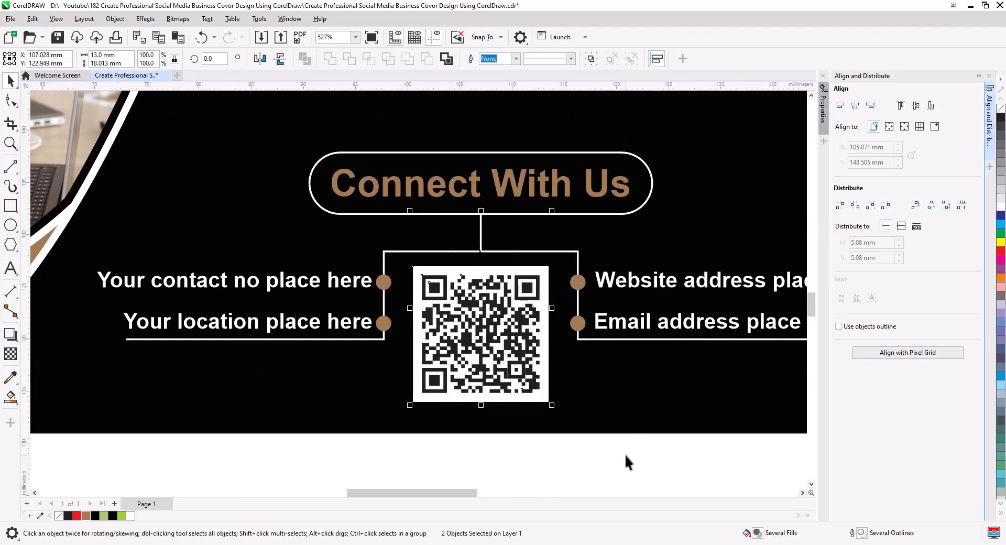
click(523, 379)
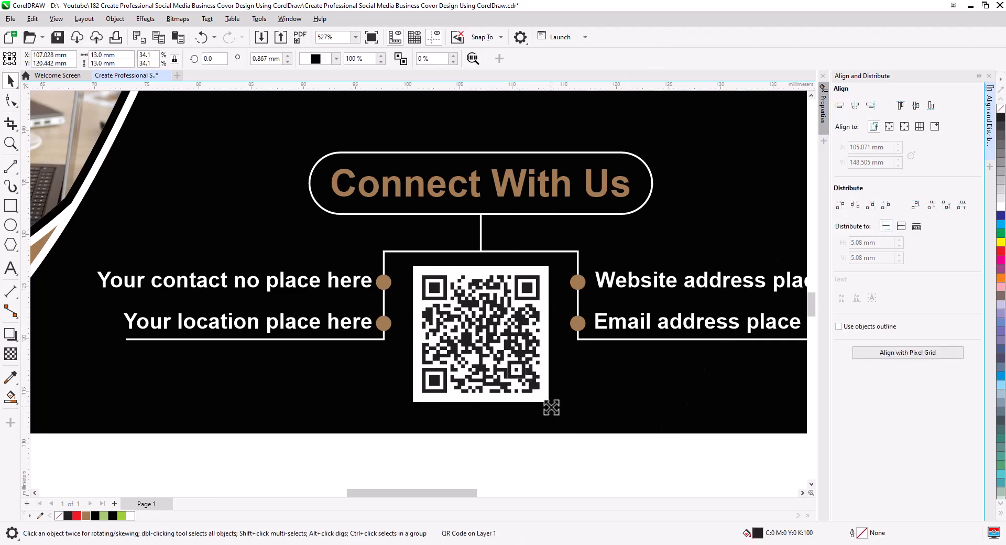
drag(551, 407, 548, 404)
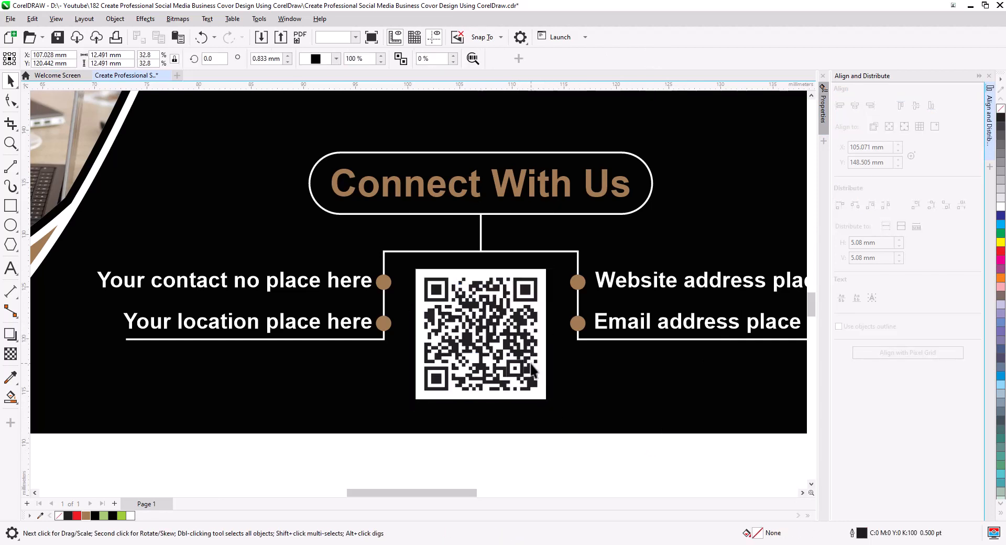
click(588, 451)
scroll(561, 325, down, 2)
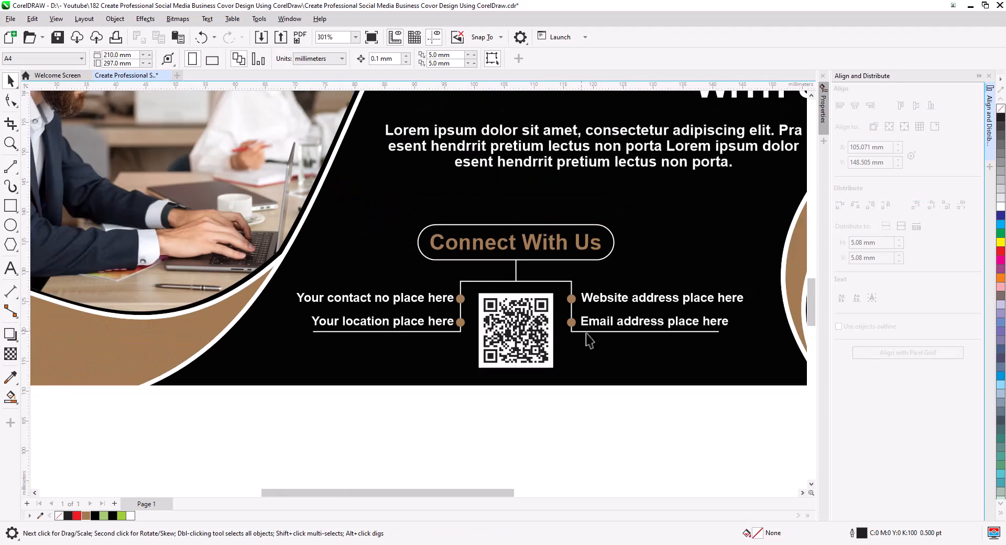
scroll(585, 333, down, 2)
drag(669, 372, 561, 368)
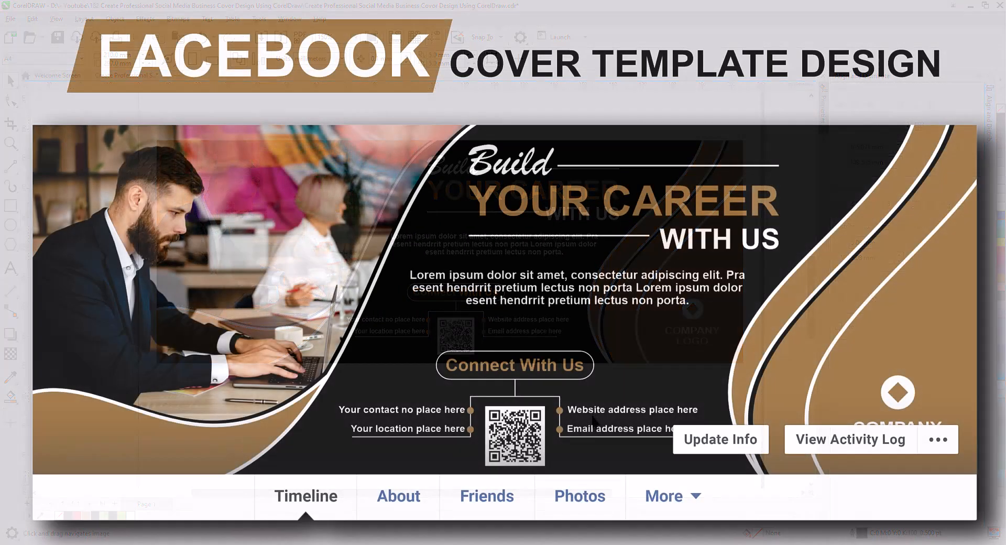